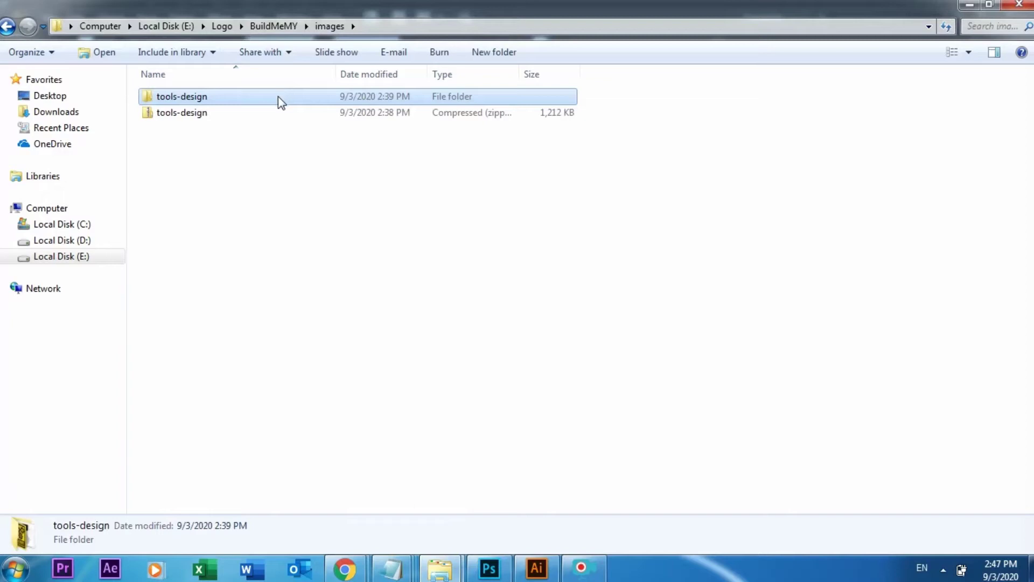
Open the extracted tools-design folder and select the 41129 EPS file.
left_click(276, 113)
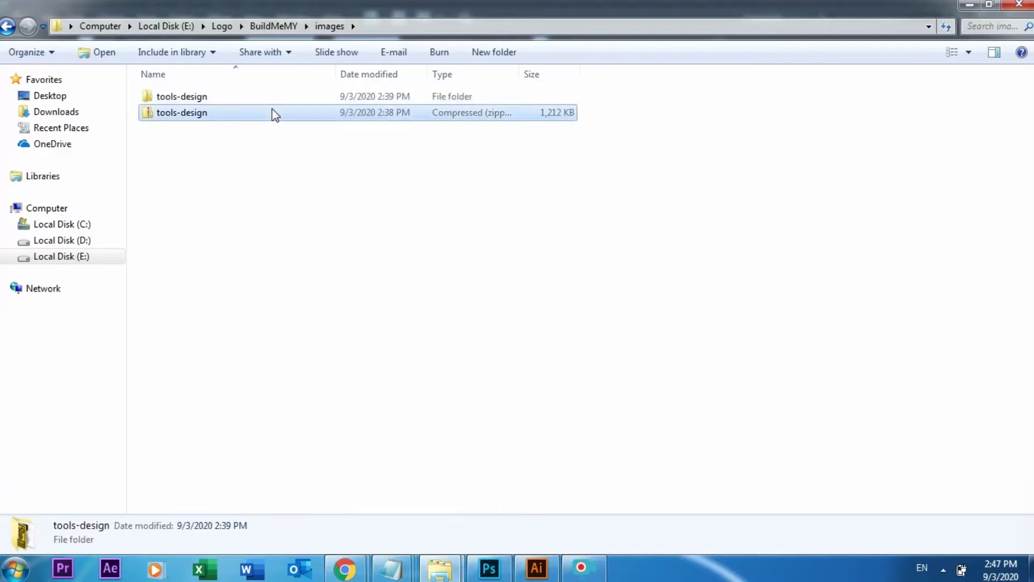
right_click(272, 110)
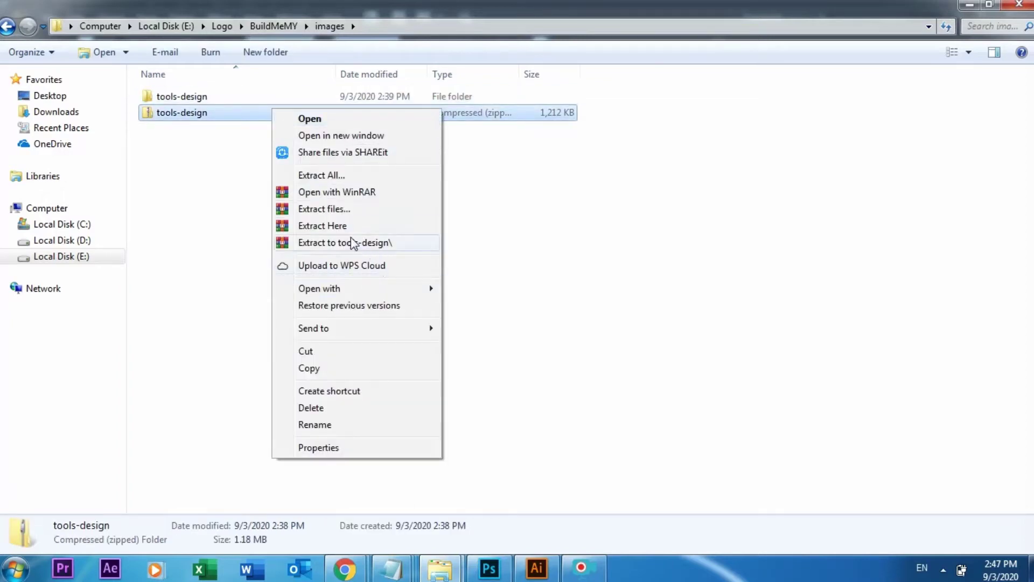
double_click(223, 100)
left_click(221, 102)
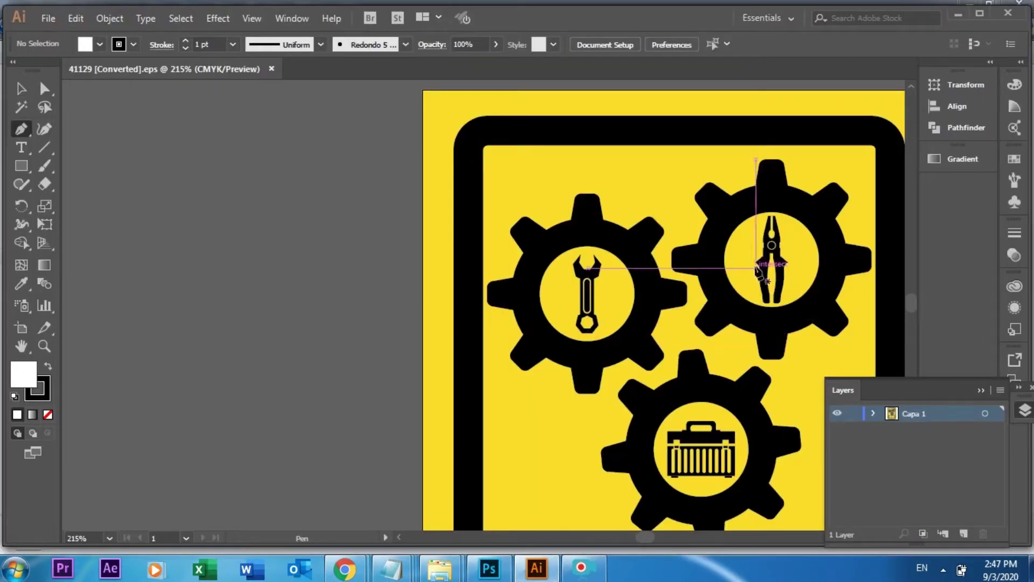
Hide the yellow background group and other gear sublayers in Capa 1, leaving the wrench gear.
left_click(874, 409)
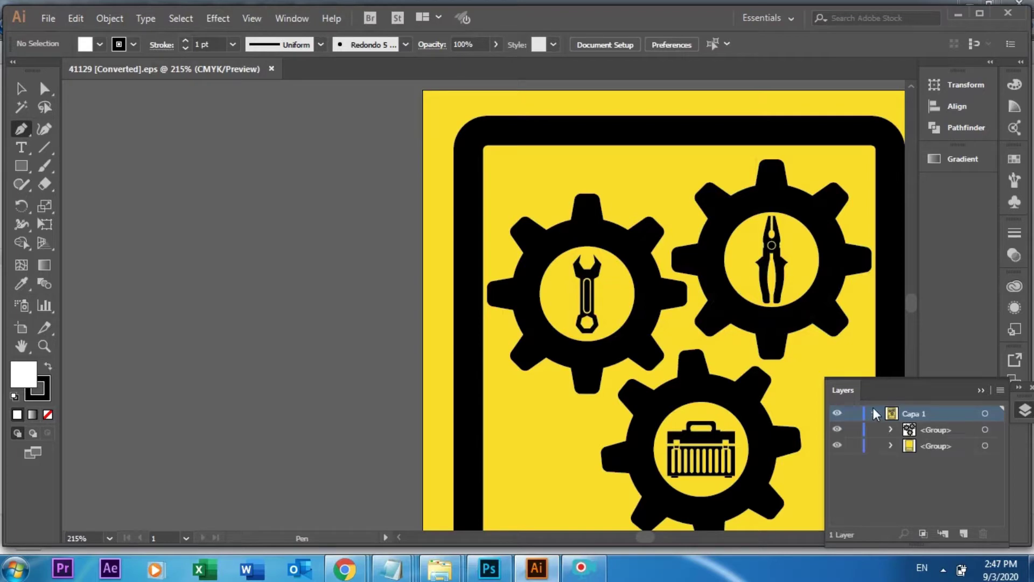
left_click(836, 446)
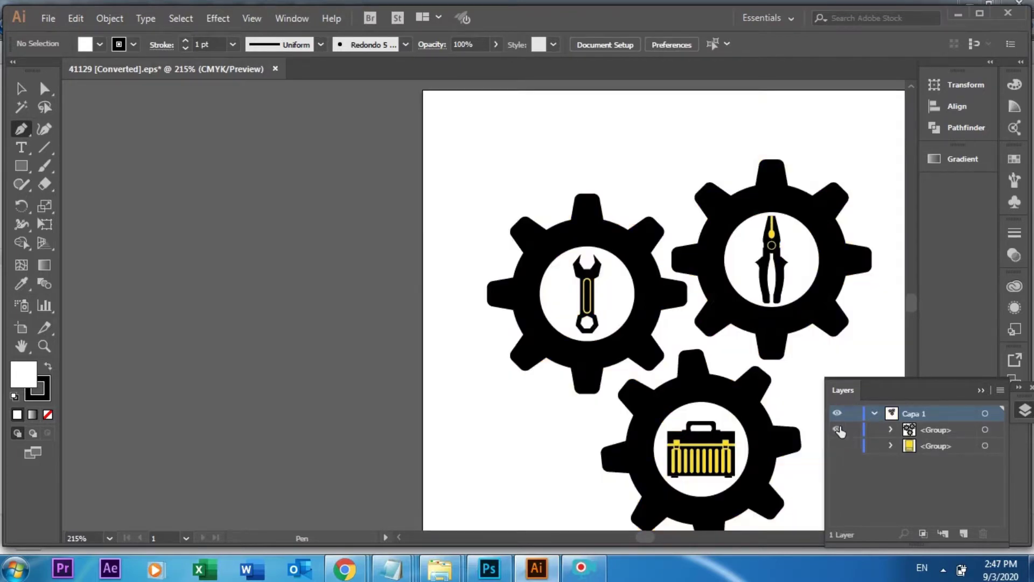
left_click(891, 430)
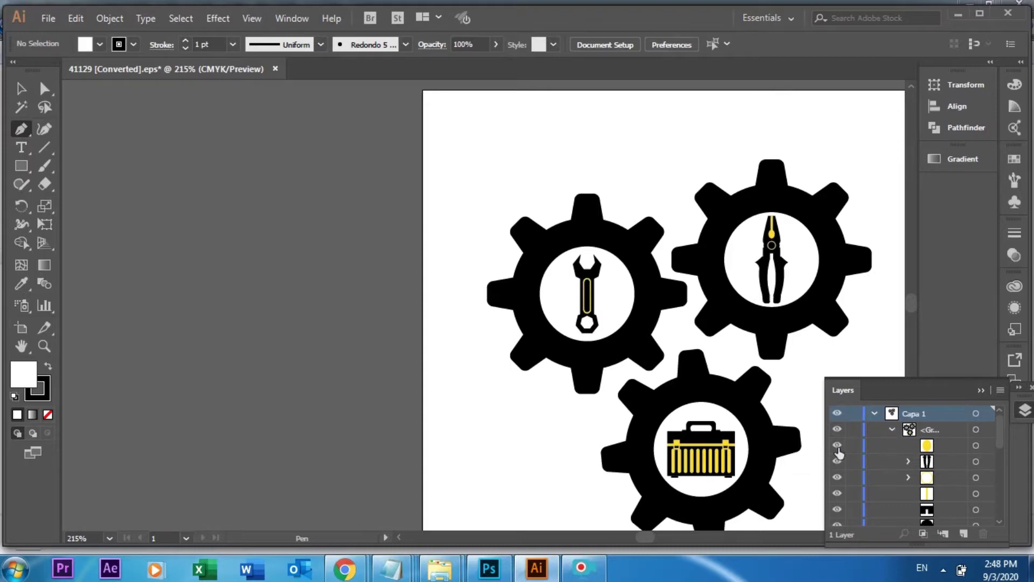
left_click(838, 456, "alt")
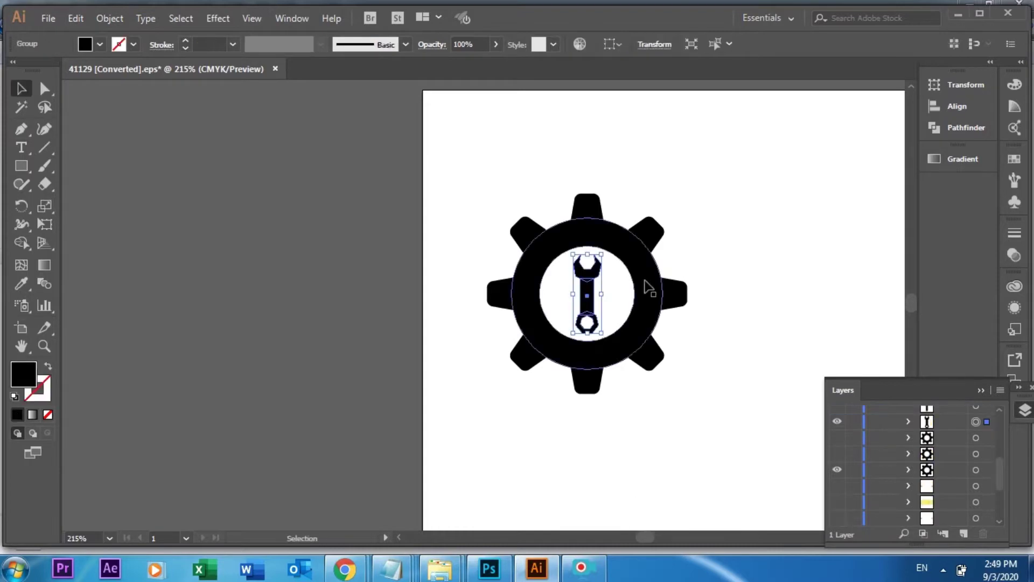
Pull the wrench out of the gear and move it to the right.
key("v")
left_click(587, 318)
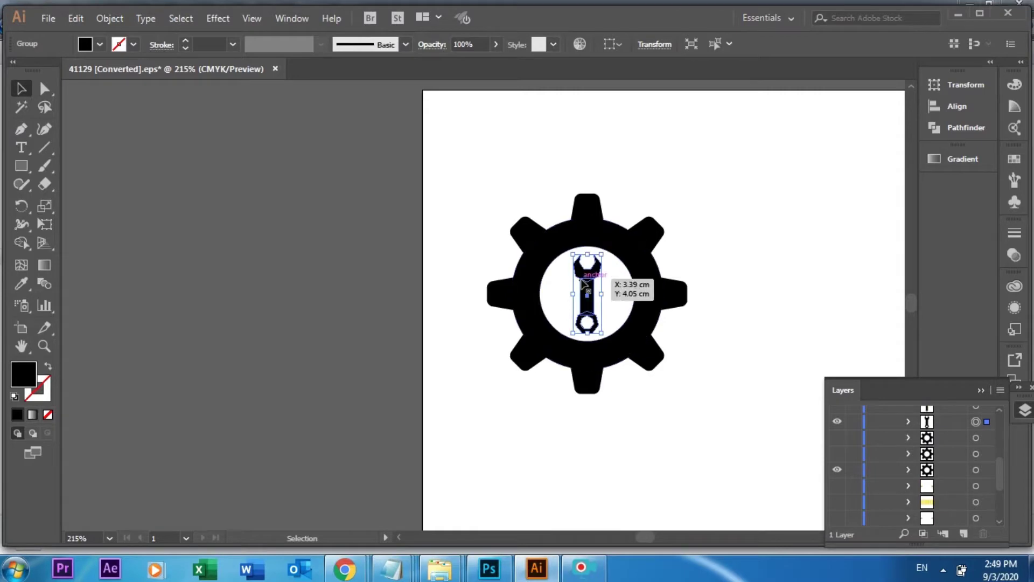
mouse_move(584, 284)
left_mouse_down()
mouse_move(749, 253)
mouse_move(784, 234)
left_mouse_up()
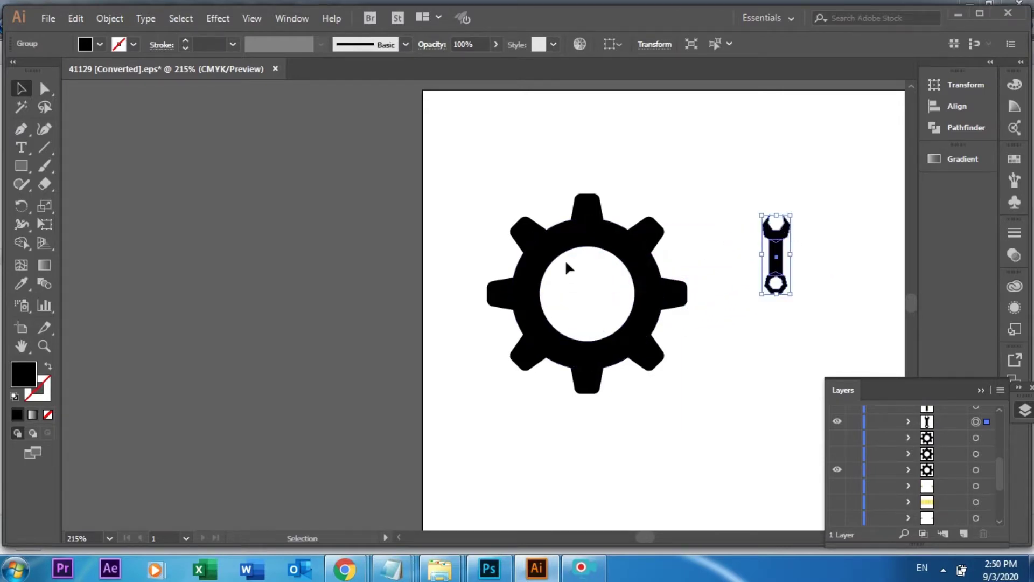
left_click(566, 235, "shift")
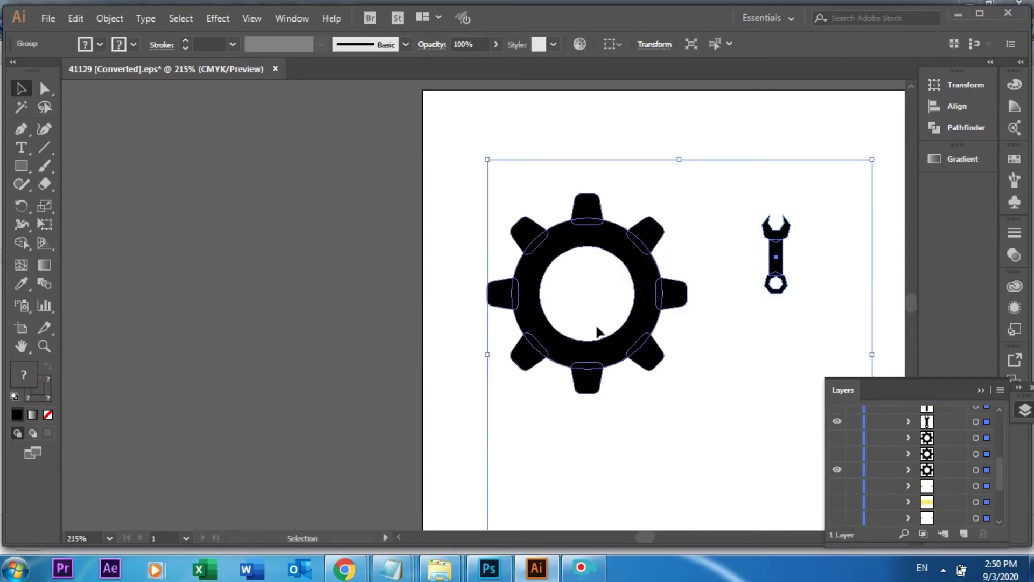
left_click(458, 413)
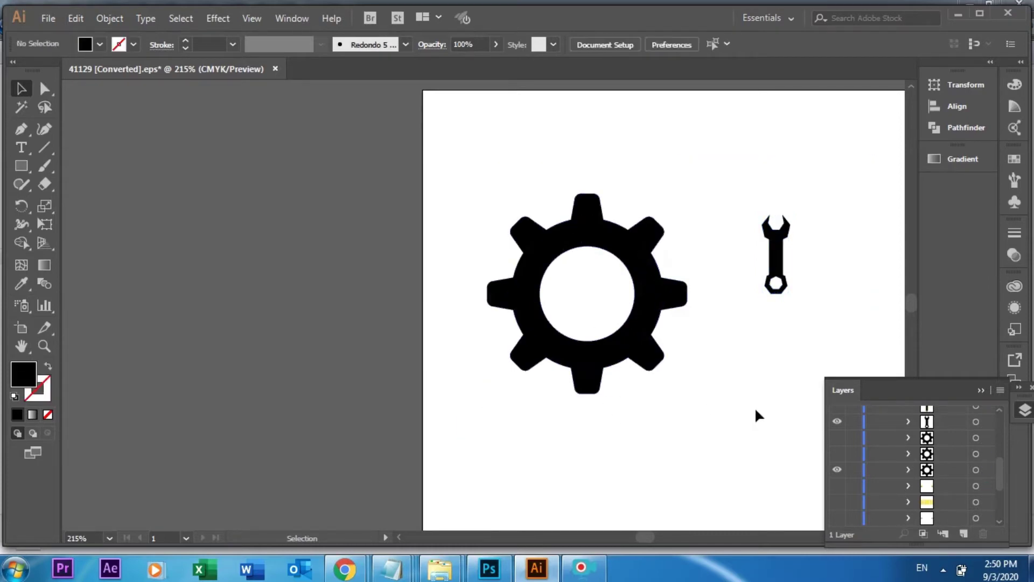
Shrink the gear proportionally to about 1.82 cm wide.
left_click(976, 470)
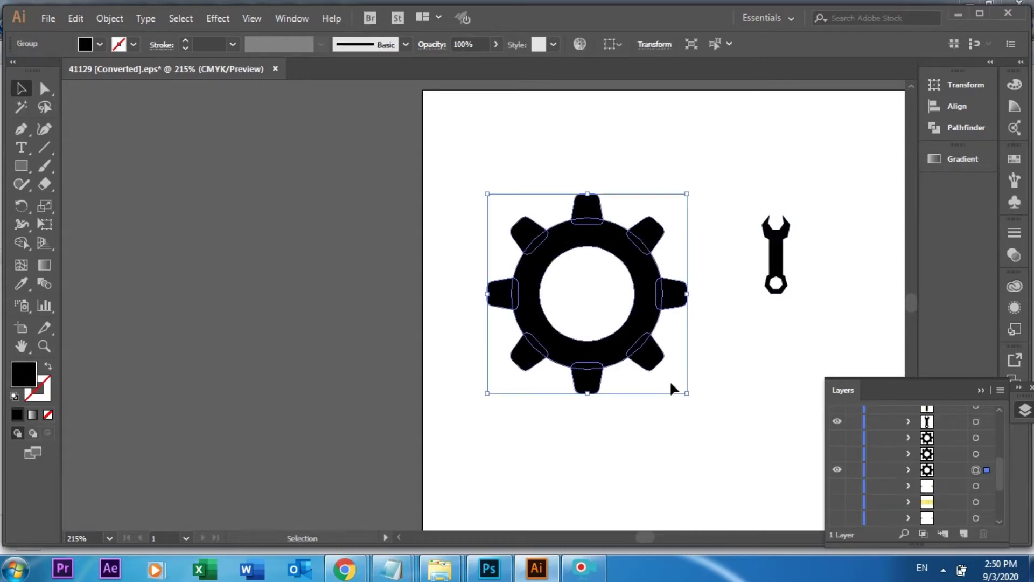
key("shift")
left_click_drag(685, 395, 638, 342)
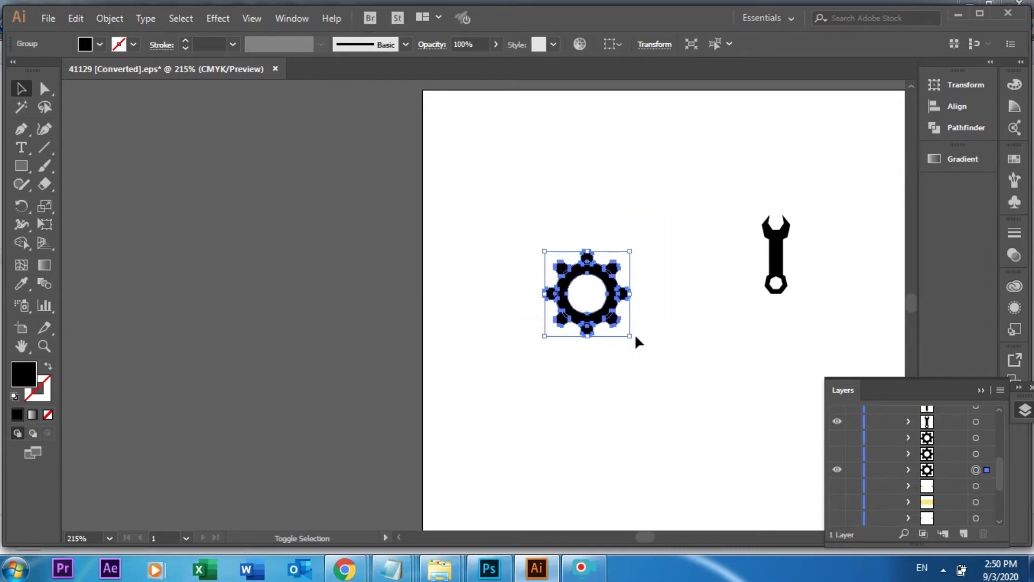
left_click(642, 381)
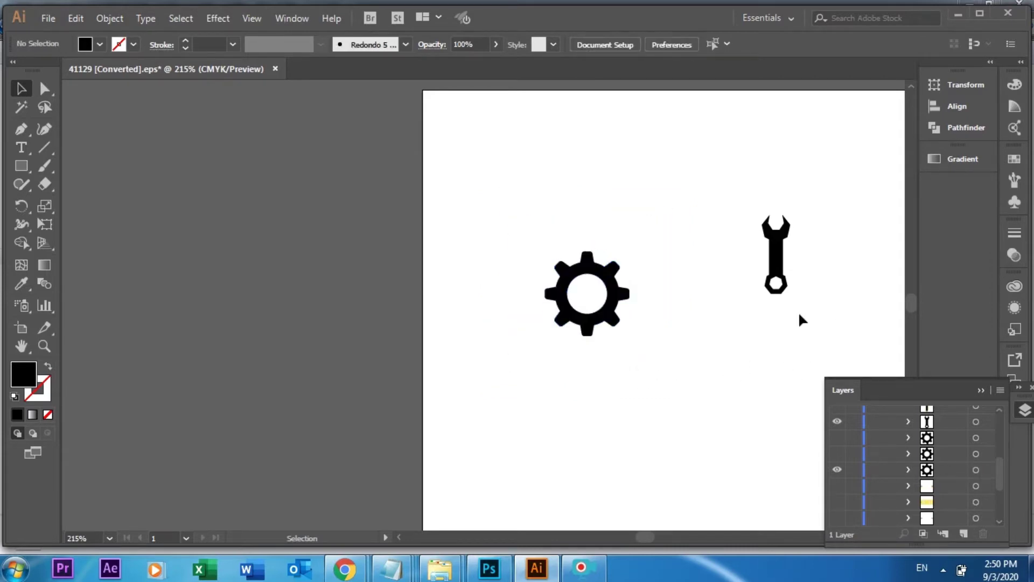
Move the gear and wrench lower on the artboard, with the wrench beside the gear.
left_click_drag(751, 196, 769, 232)
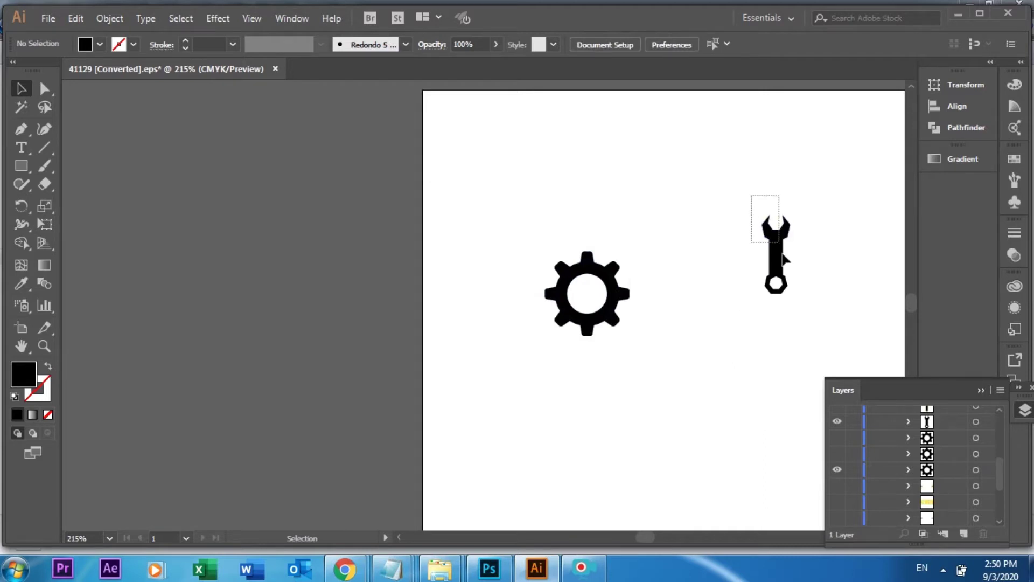
left_click_drag(783, 283, 764, 306)
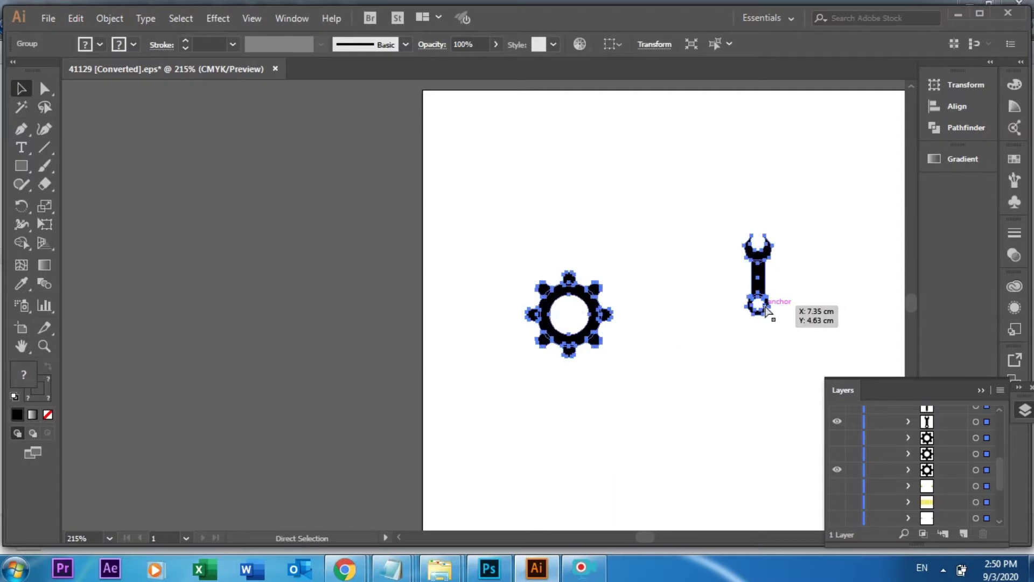
left_click_drag(765, 305, 765, 304)
left_click(441, 413)
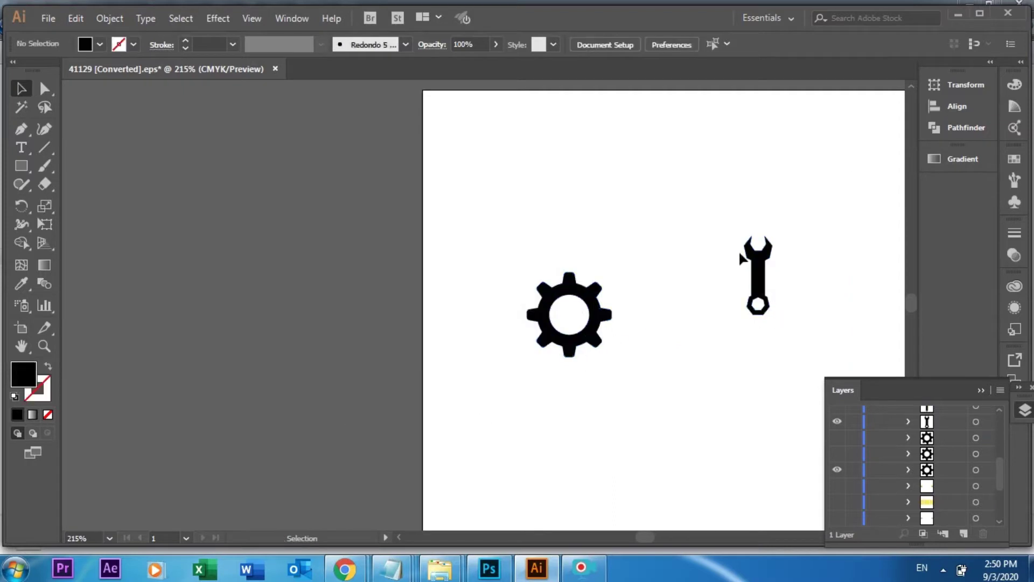
left_click(975, 422)
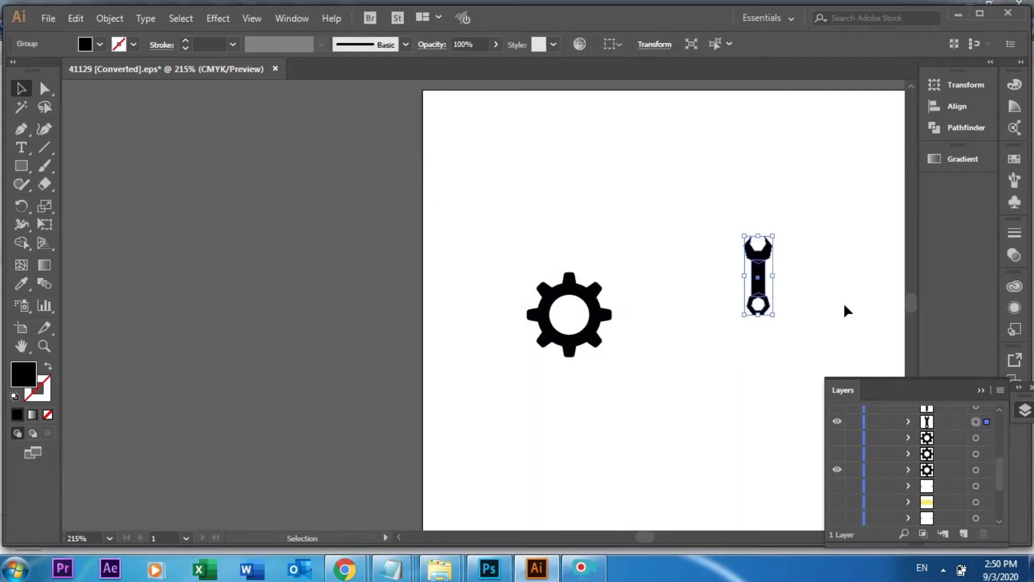
left_click_drag(769, 267, 703, 302)
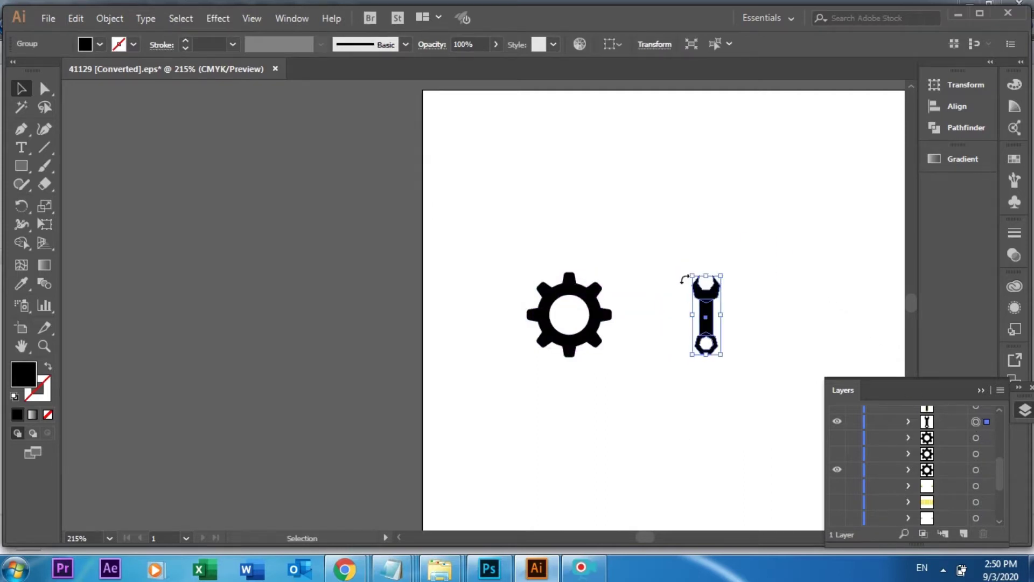
left_click(624, 425)
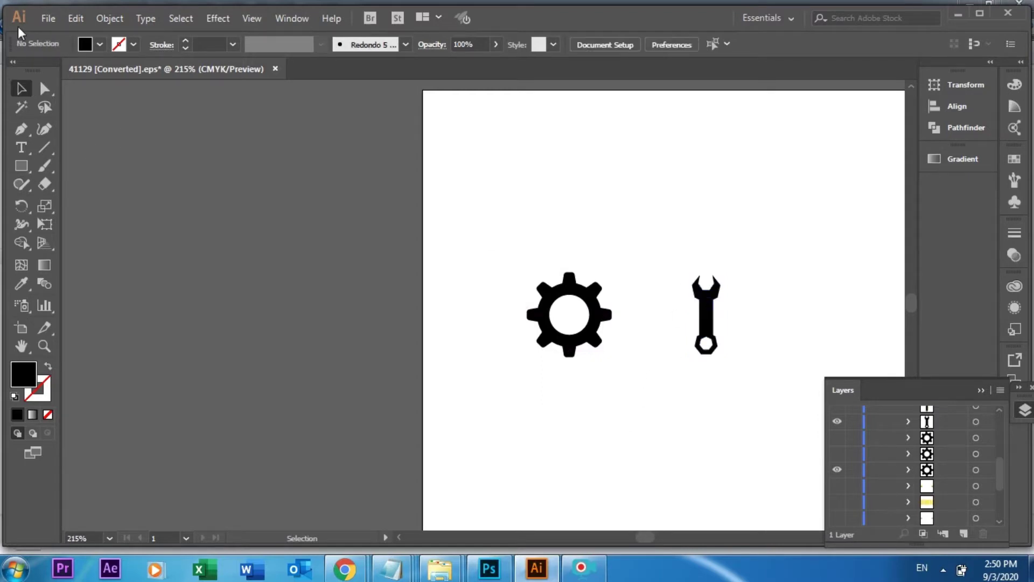
Export the artwork as tools.png into the tools-design folder with default PNG options.
left_click(50, 22)
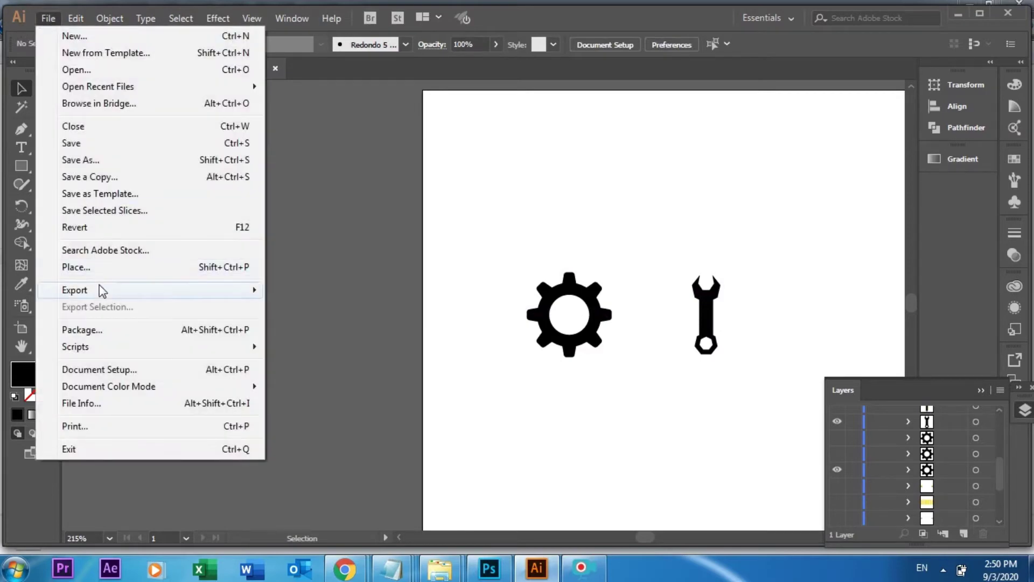
mouse_move(74, 290)
left_click(283, 307)
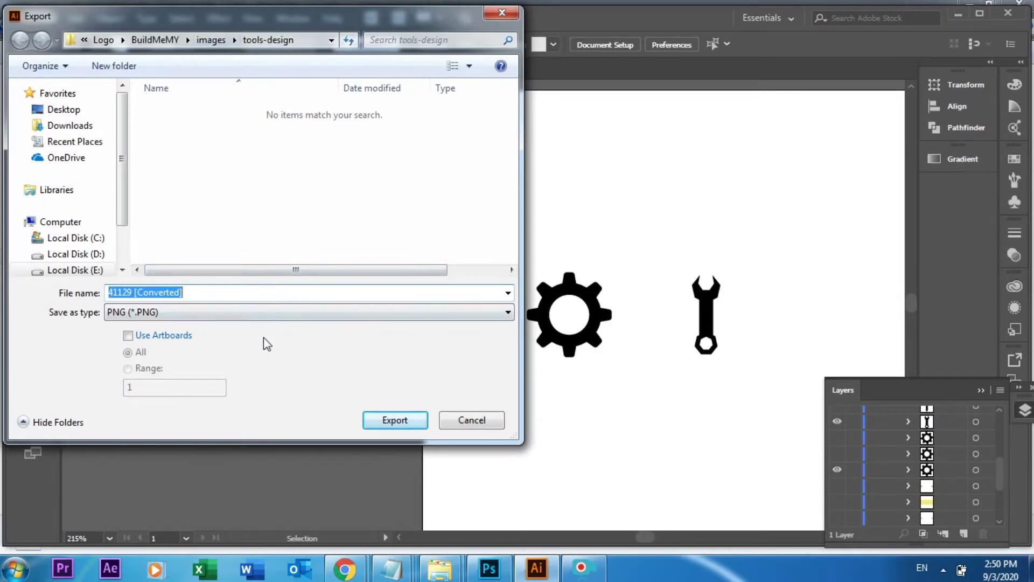
type("t")
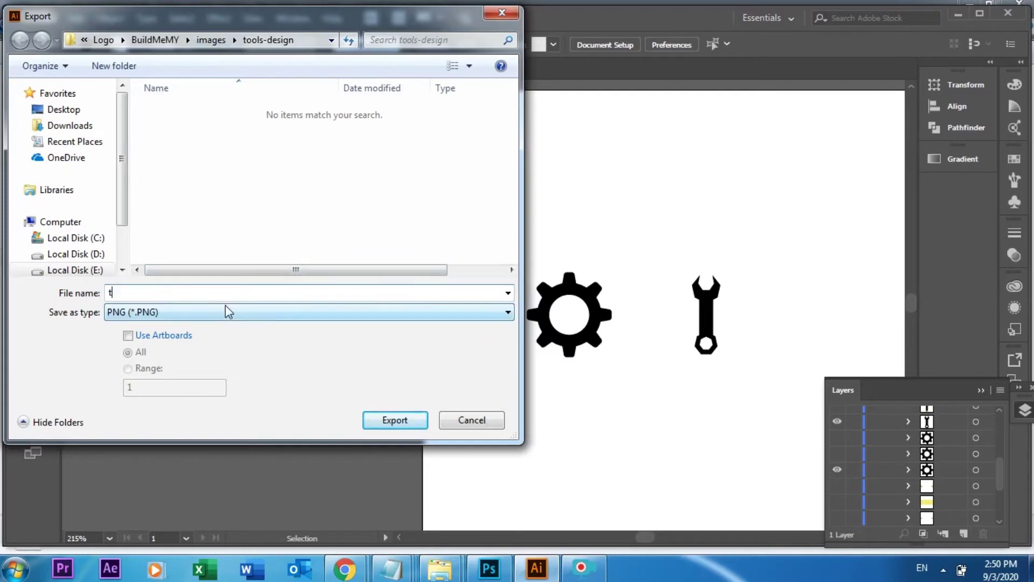
type("ools")
left_click(383, 419)
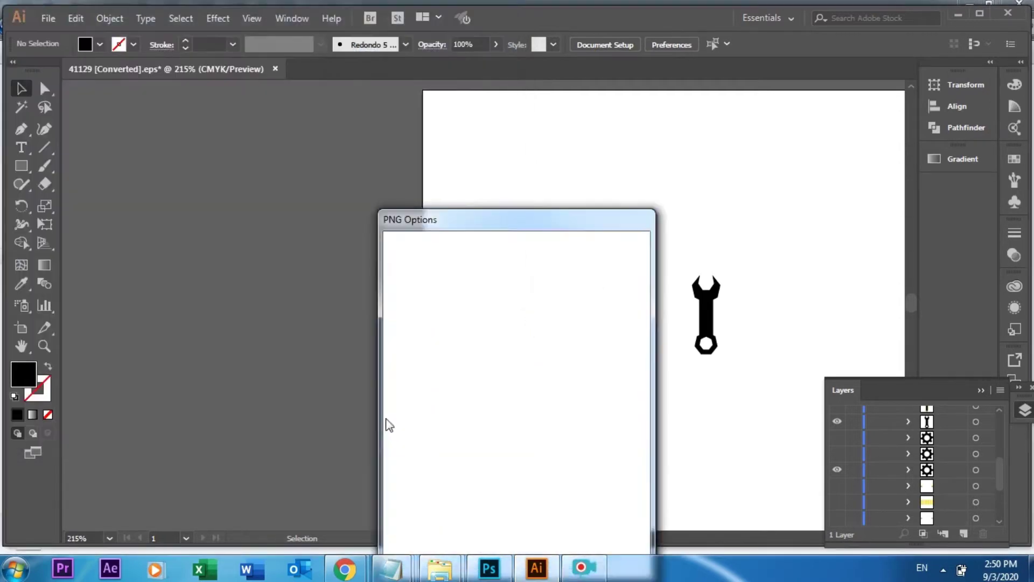
left_click(529, 542)
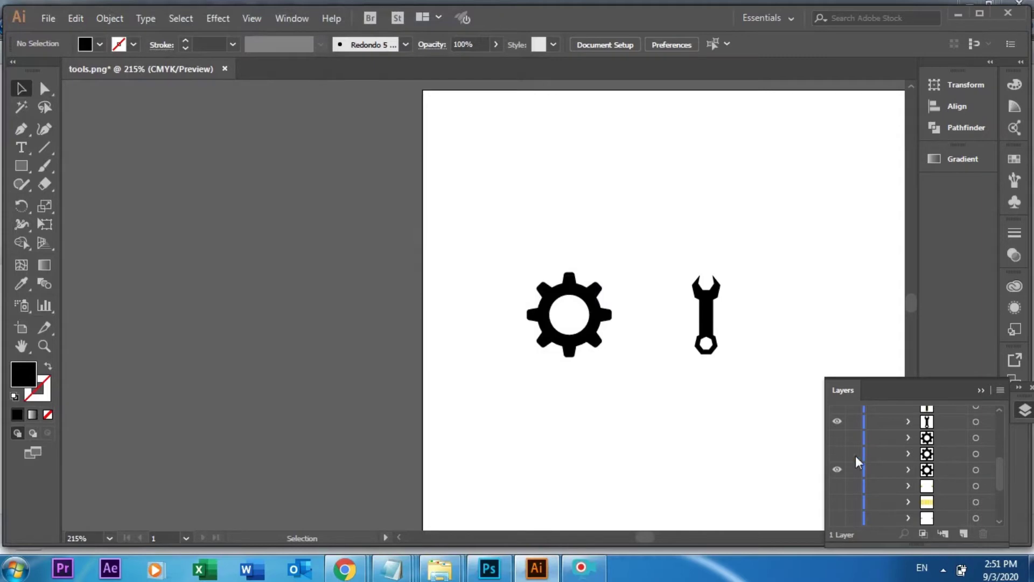
Save the artwork as the Illustrator file 41129 [Converted].ai, then bring Photoshop forward.
left_click(45, 19)
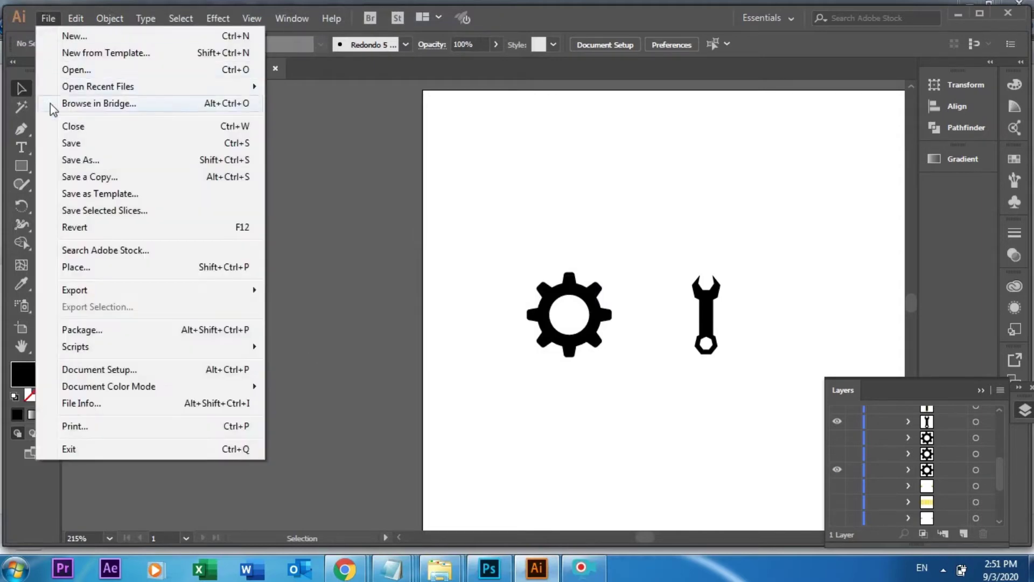
left_click(67, 153)
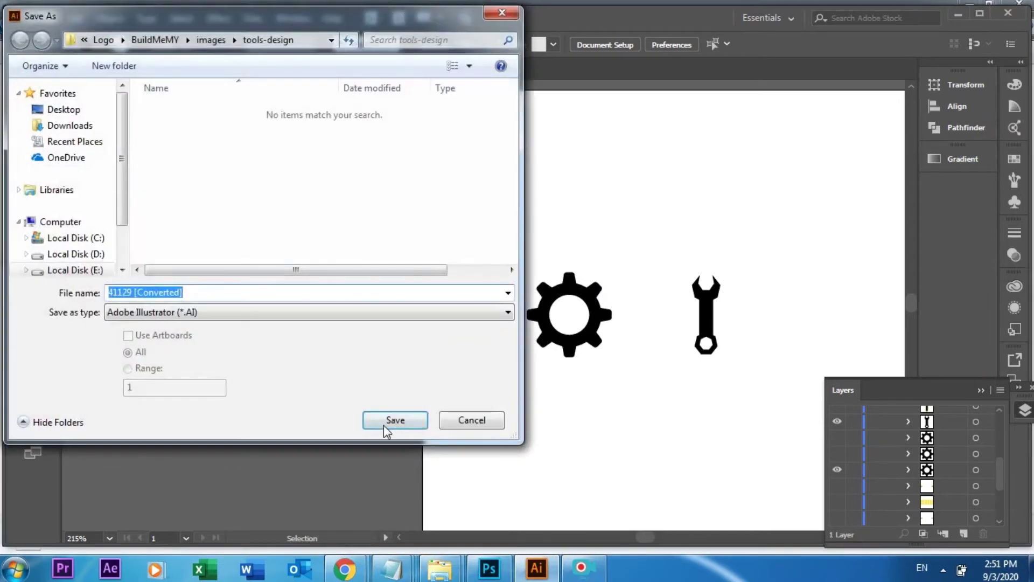
left_click(386, 423)
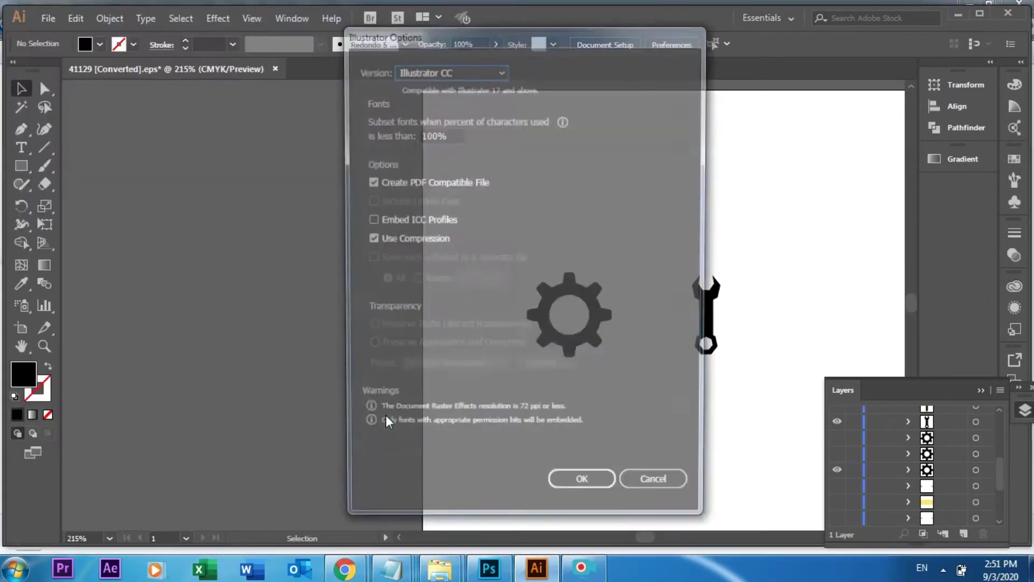
left_click(564, 489)
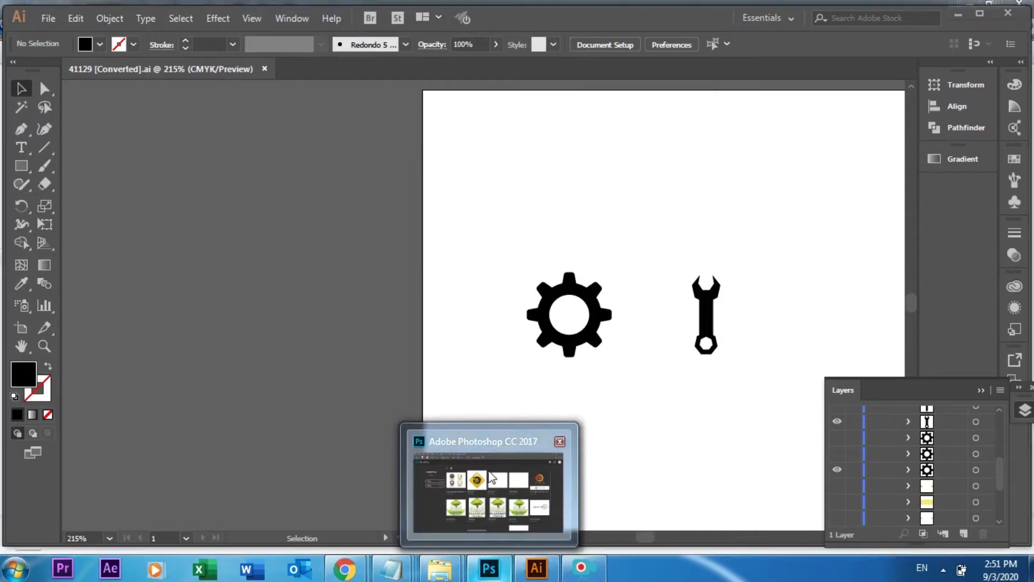
left_click(498, 565)
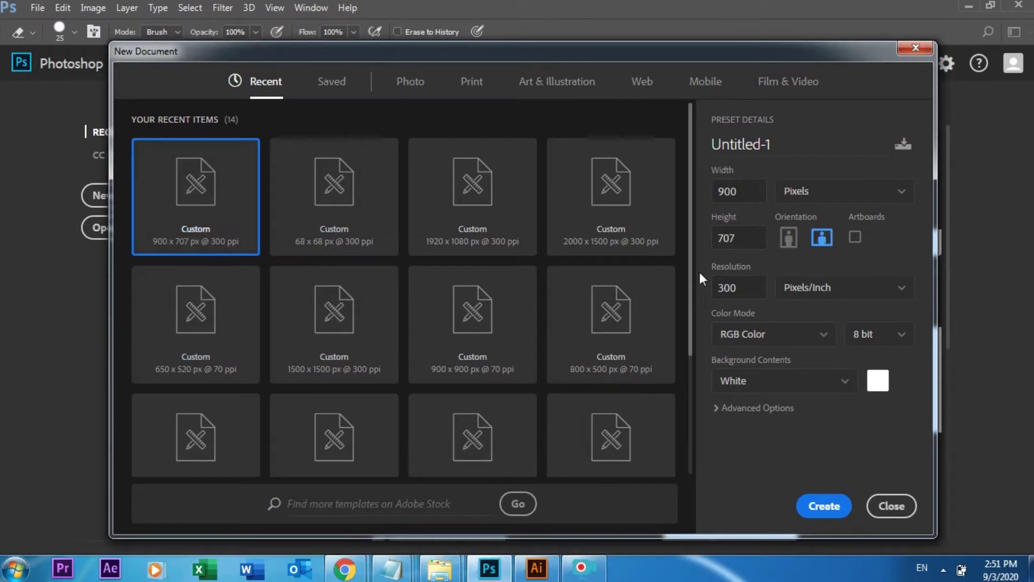
Create a white 900 × 707 px document at 300 pixels/inch.
double_click(734, 192)
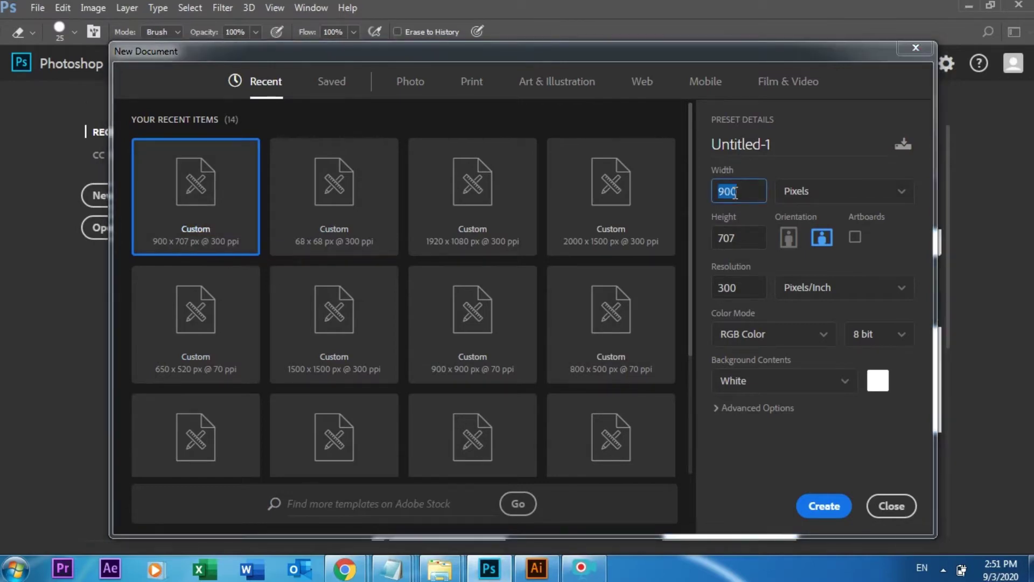
type("9")
type("00")
double_click(731, 241)
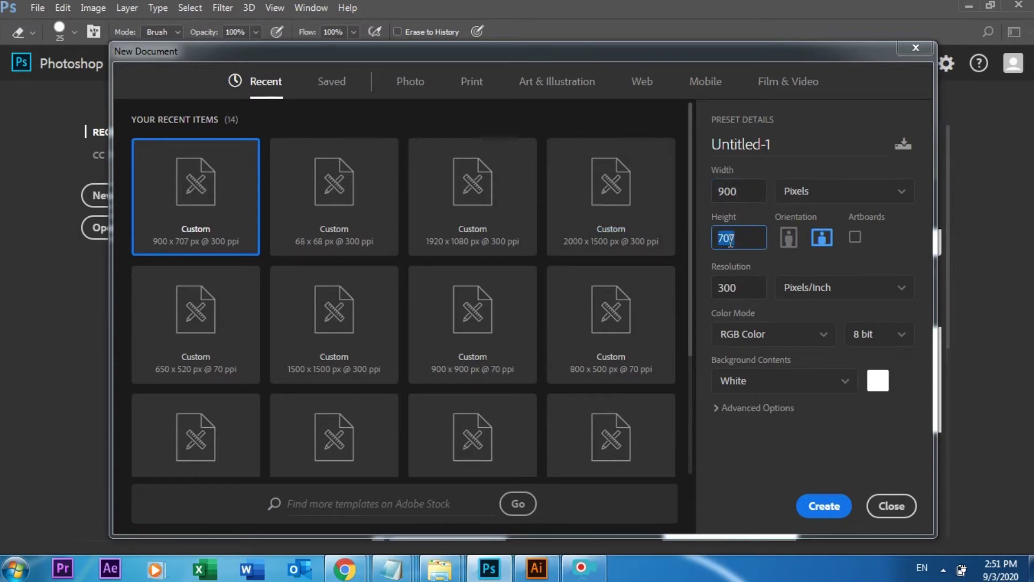
type("707")
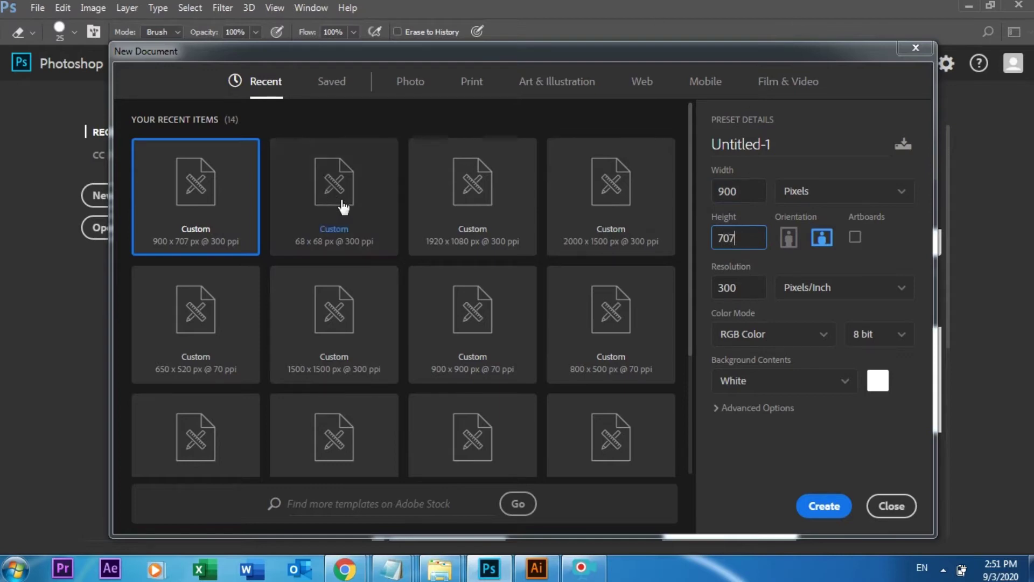
double_click(754, 287)
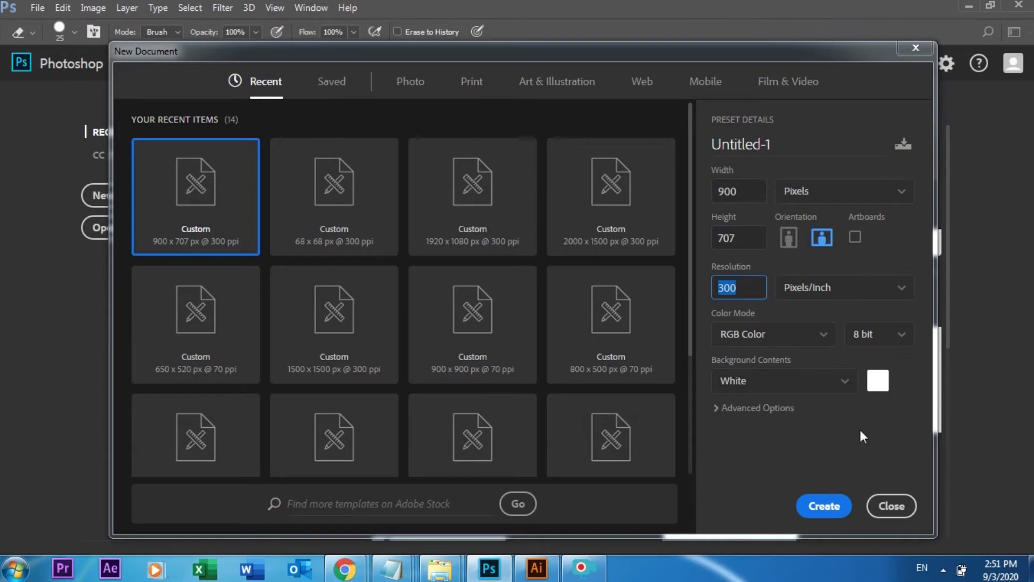
left_click(833, 512)
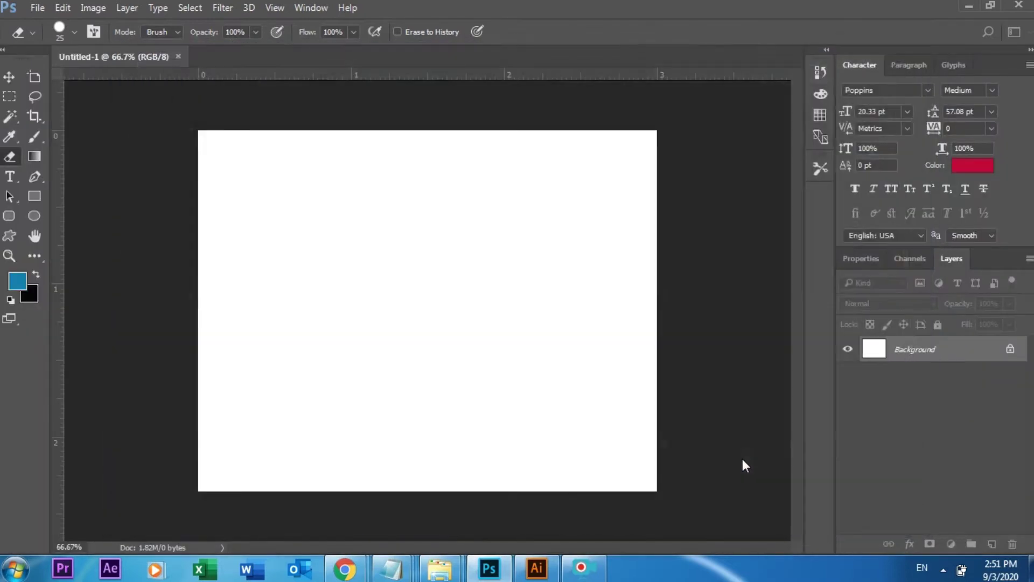
Convert the Background into Layer 0 and hide it to show a transparent canvas.
double_click(923, 351)
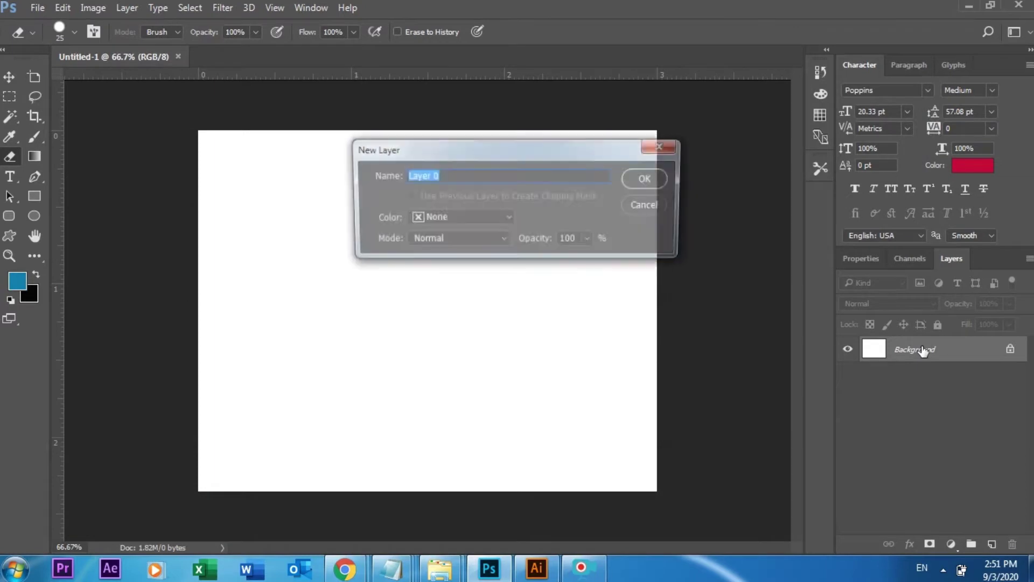
left_click(647, 179)
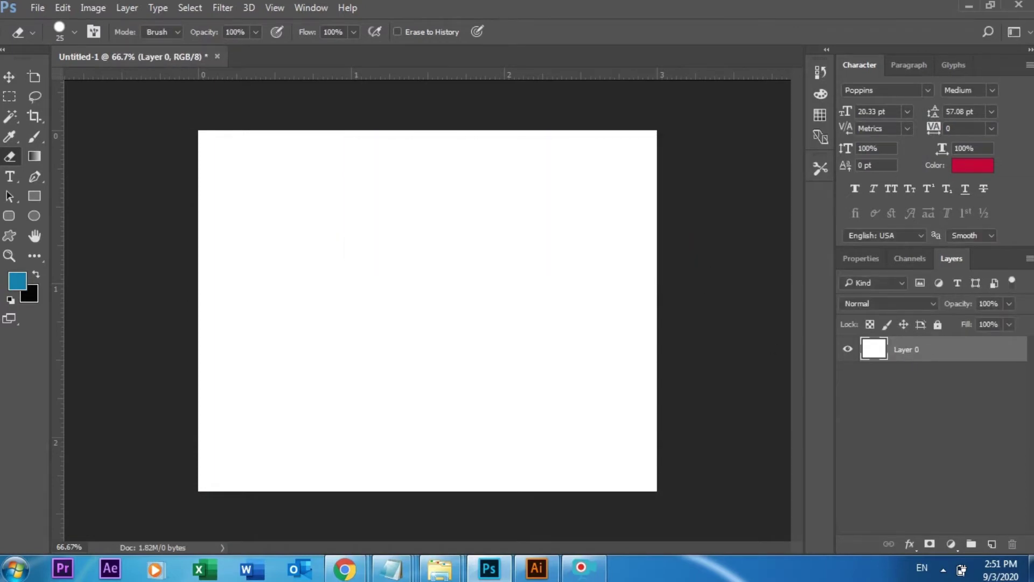
left_click(849, 350)
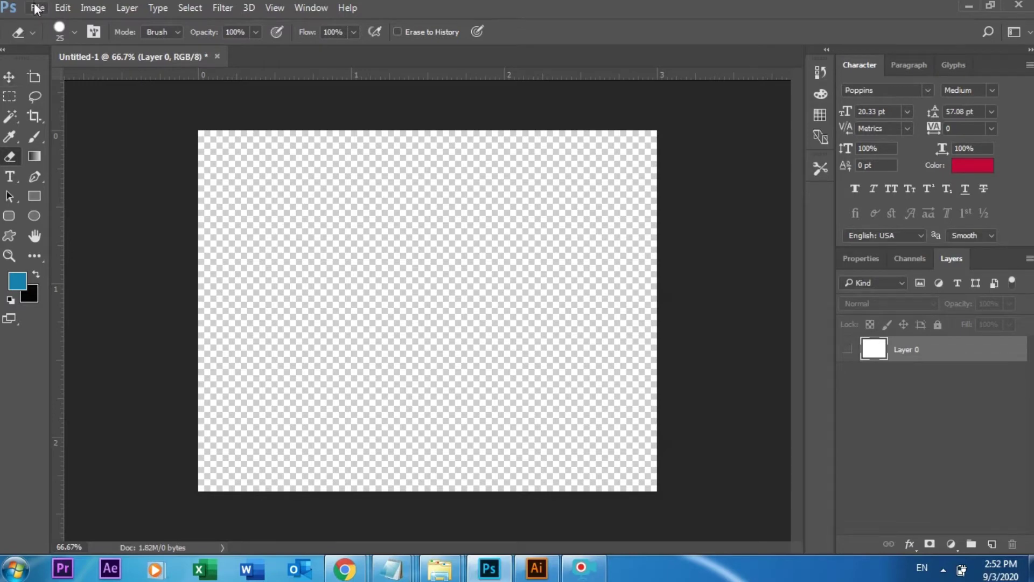
left_click(36, 9)
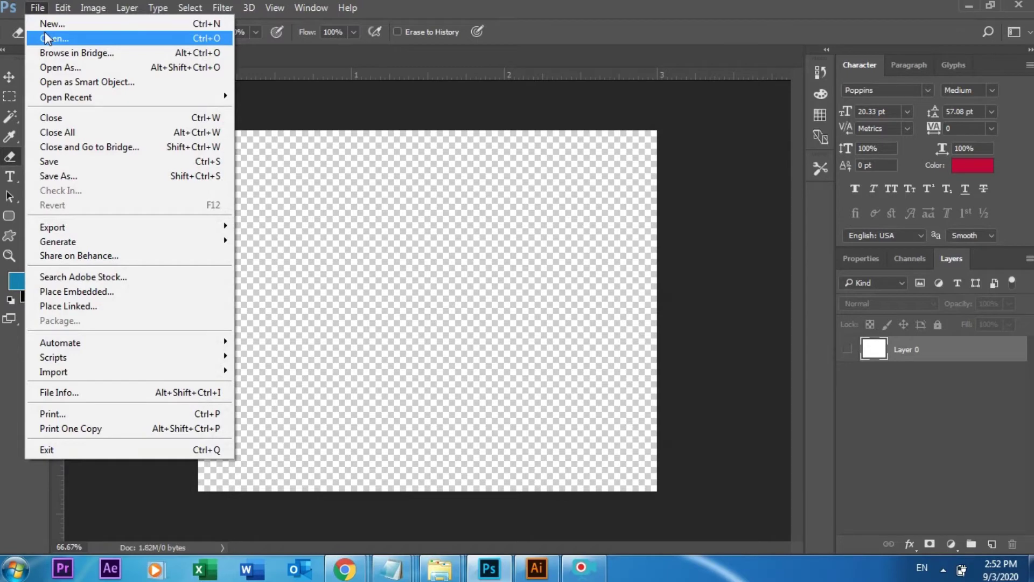
Open tools.png from the tools-design folder as a second document.
left_click(45, 35)
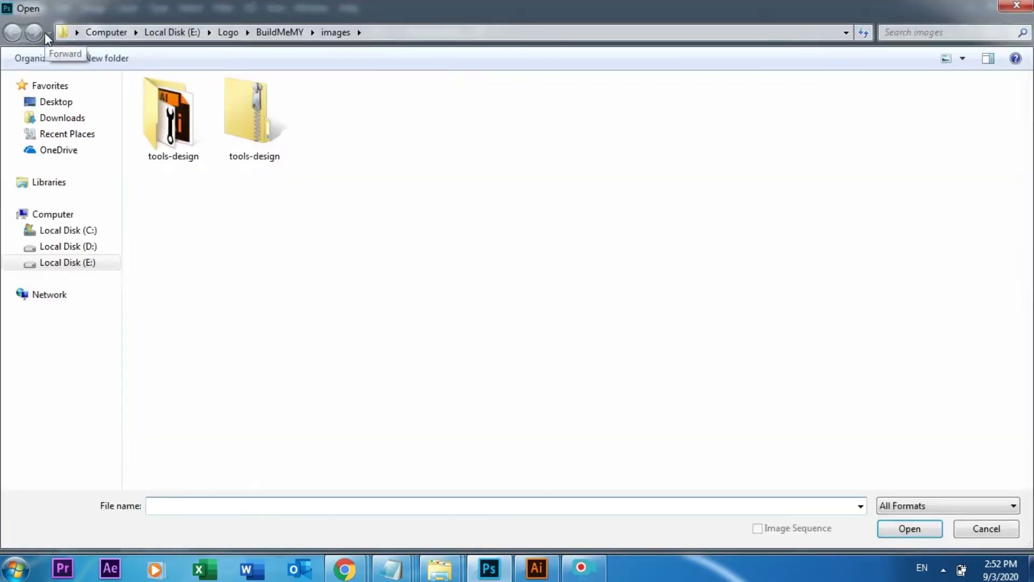
double_click(179, 125)
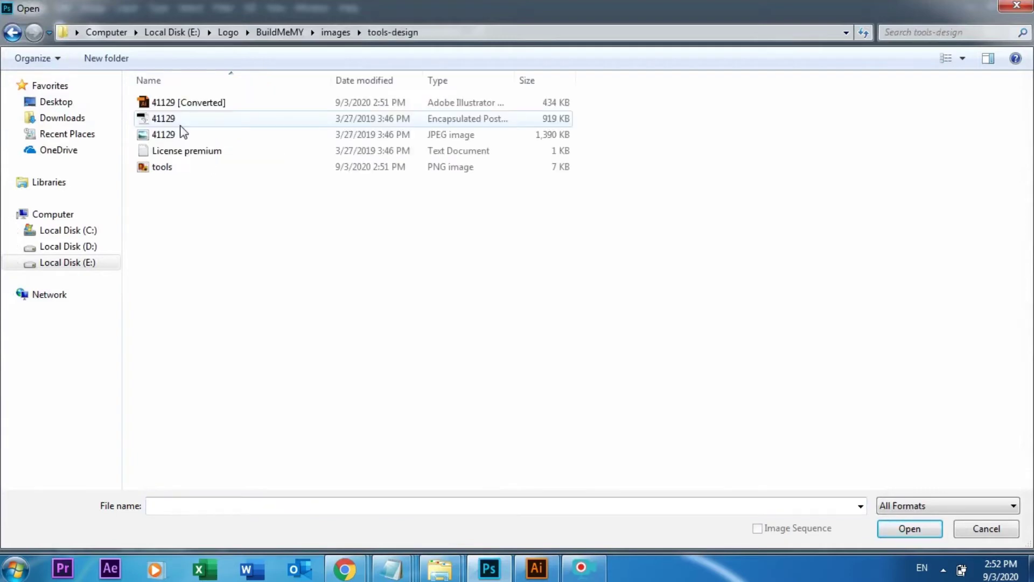
double_click(170, 167)
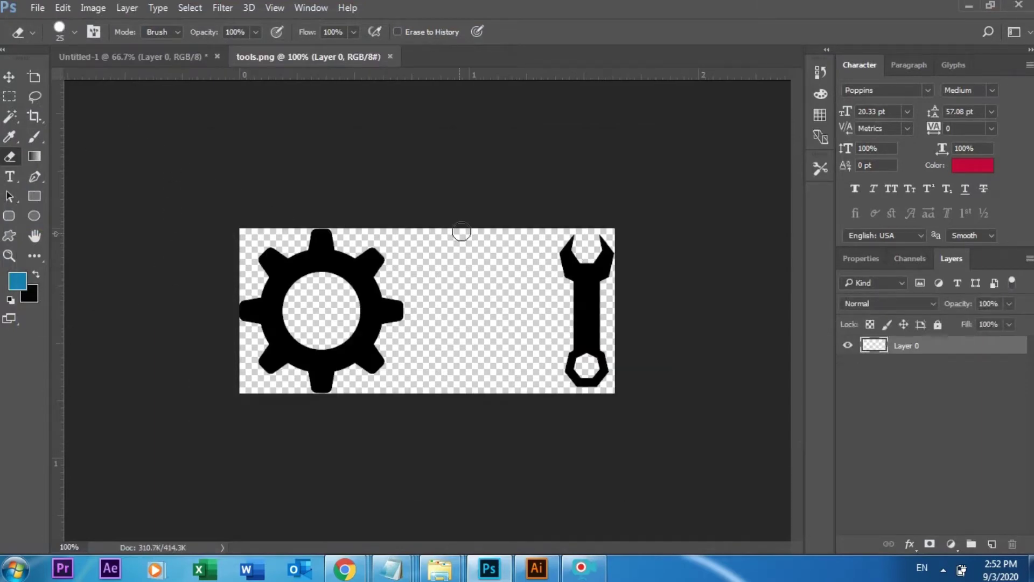
left_click(10, 77)
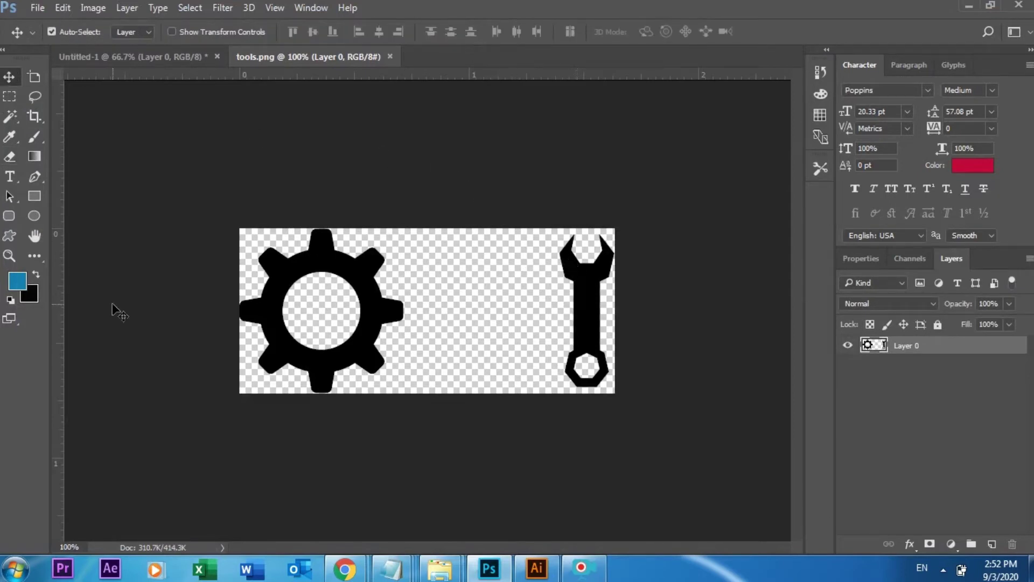
Marquee the wrench and cut it onto its own Layer 1 with Layer Via Cut.
left_click(15, 96)
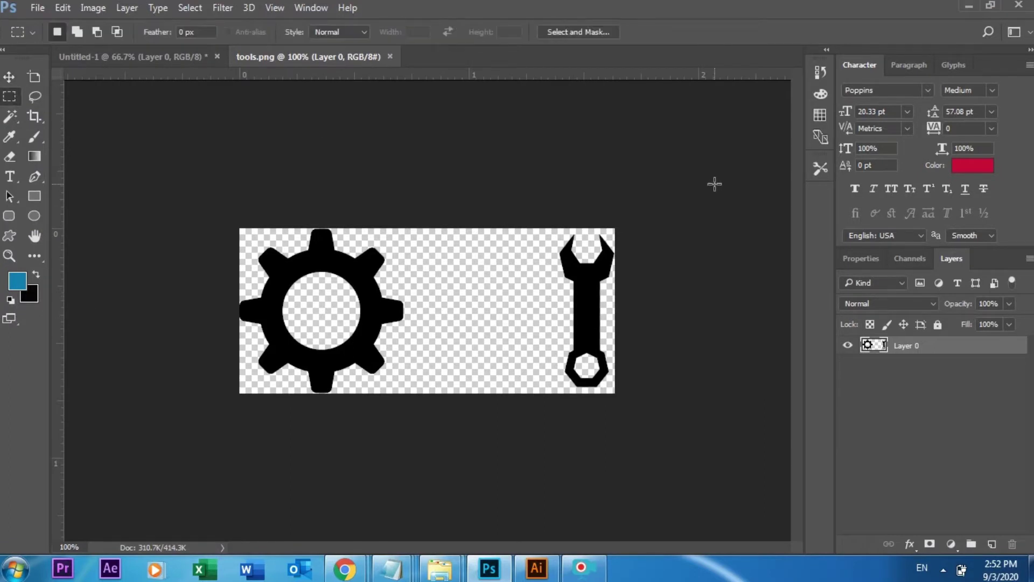
mouse_move(527, 207)
left_mouse_down()
mouse_move(637, 423)
mouse_move(646, 422)
left_mouse_up()
right_click(587, 297)
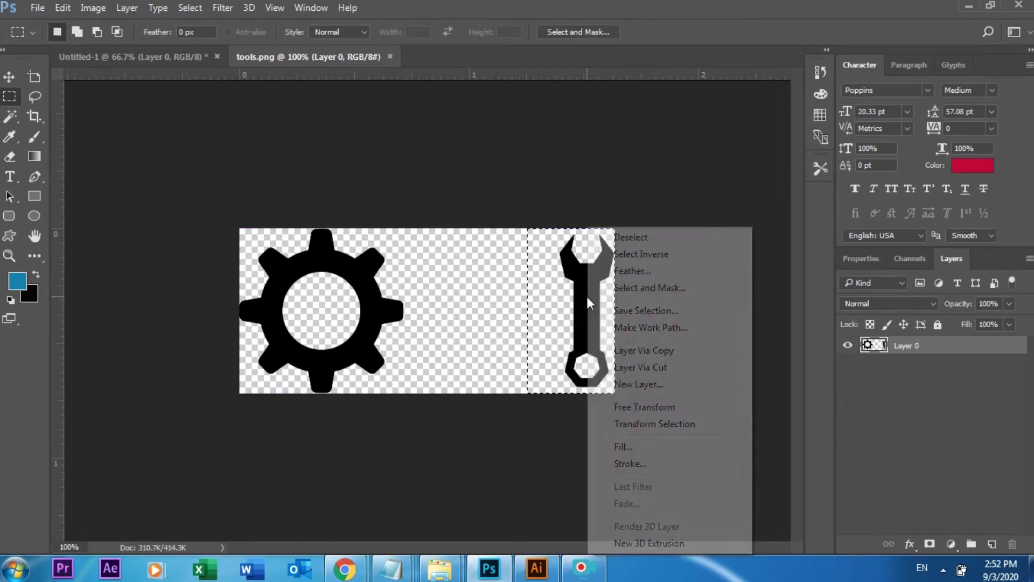
left_click(627, 369)
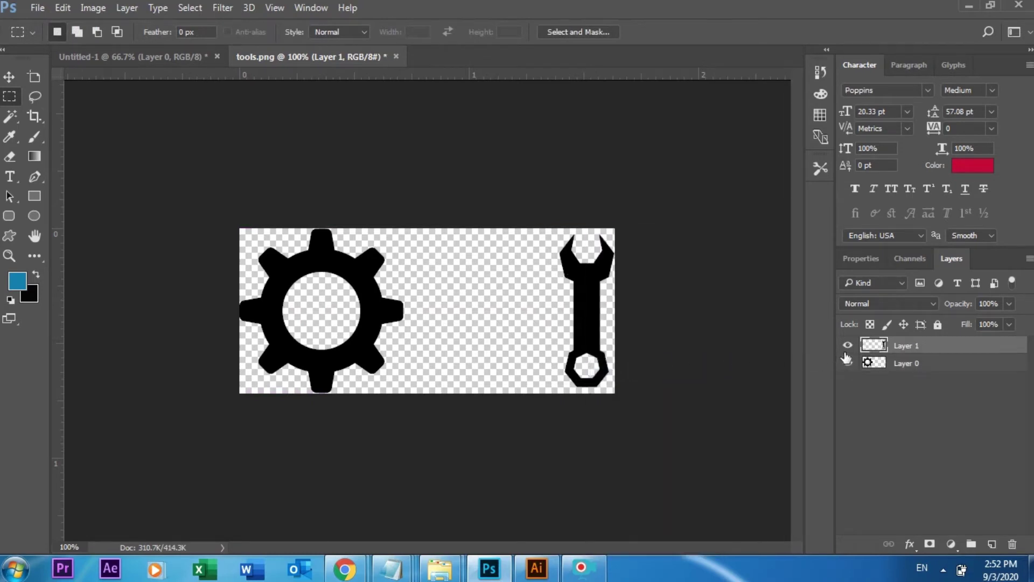
Nudge the wrench left and drag it onto the Untitled-1 document tab.
left_click(8, 77)
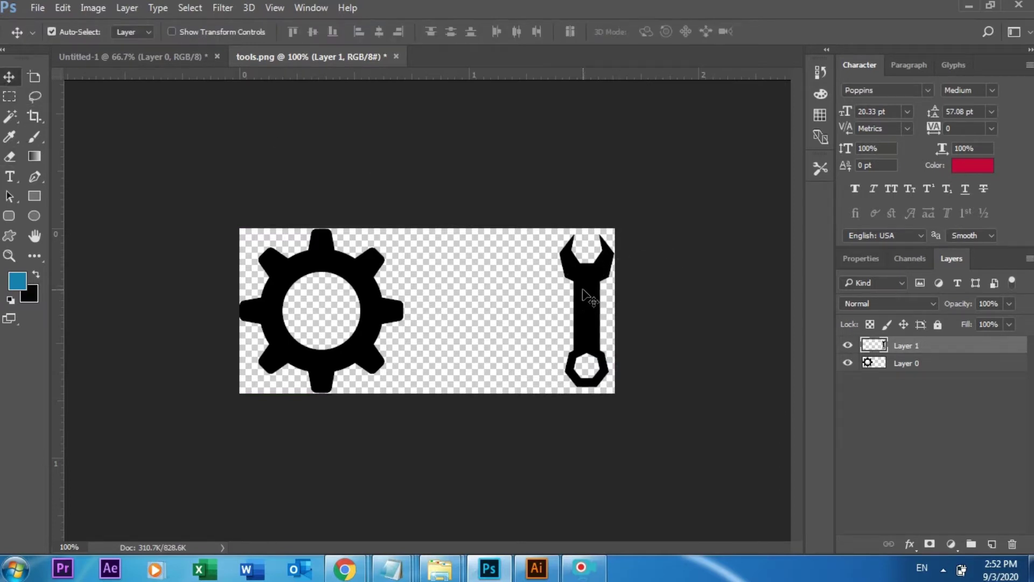
left_click_drag(535, 277, 461, 254)
left_click(461, 254)
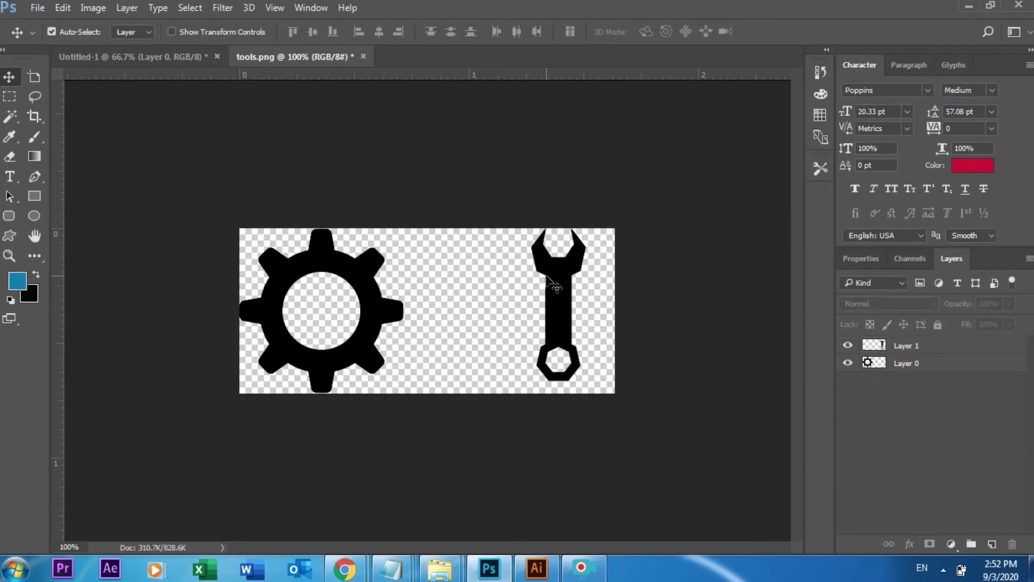
left_click_drag(556, 288, 192, 59)
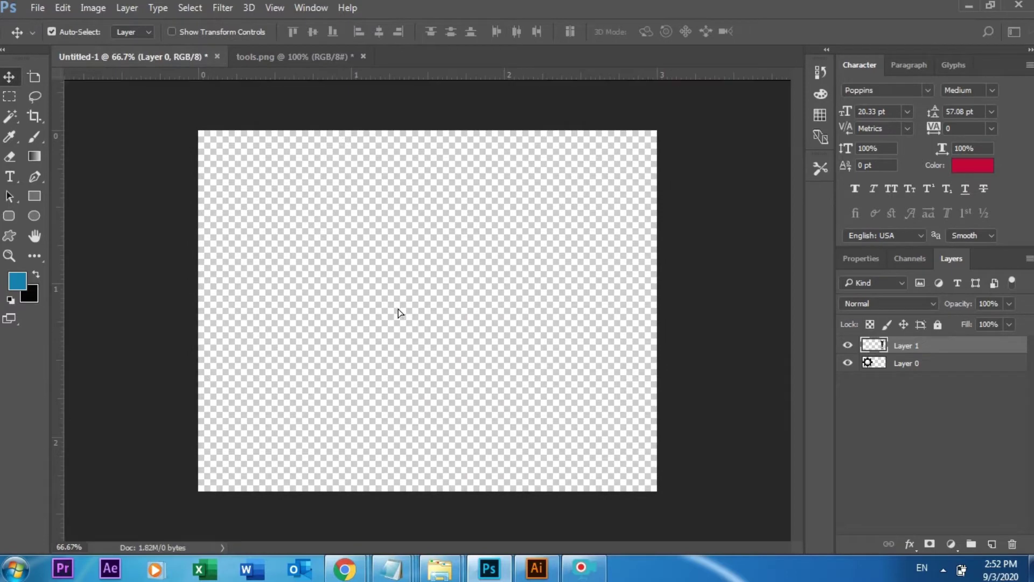
Drop the wrench and the gear from tools.png into Untitled-1 as separate layers.
left_click_drag(192, 59, 399, 308)
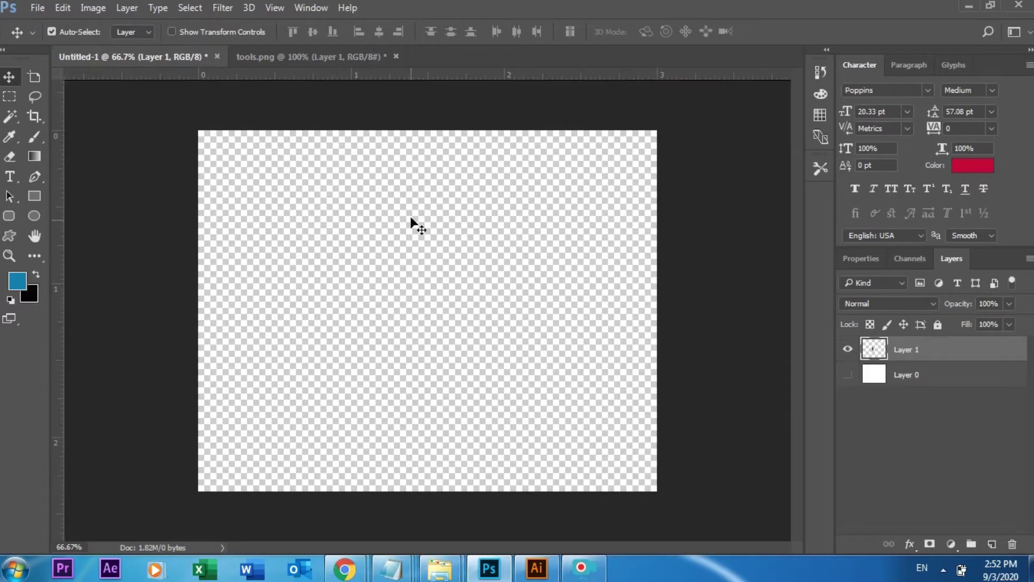
left_click(277, 56)
mouse_move(370, 272)
left_mouse_down()
mouse_move(206, 95)
mouse_move(515, 471)
left_mouse_up()
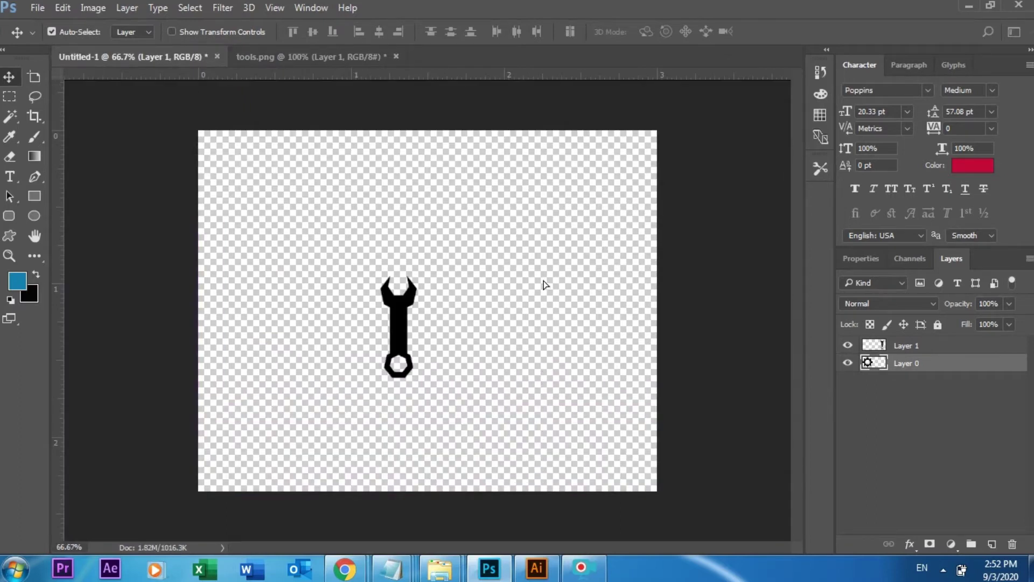
left_click_drag(542, 360, 542, 278)
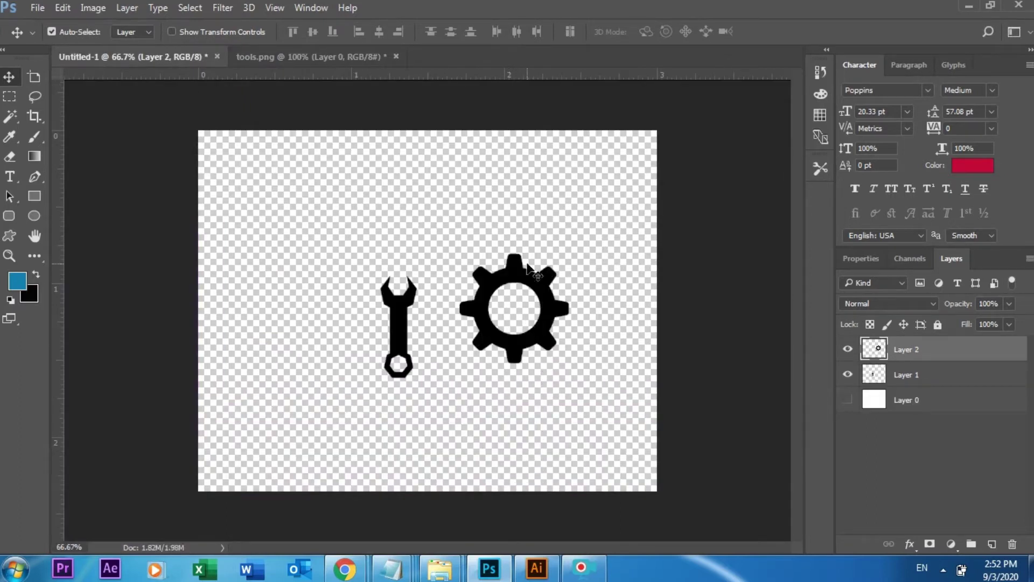
Place the gear at the top right, directly above the wrench.
left_click_drag(537, 276, 581, 182)
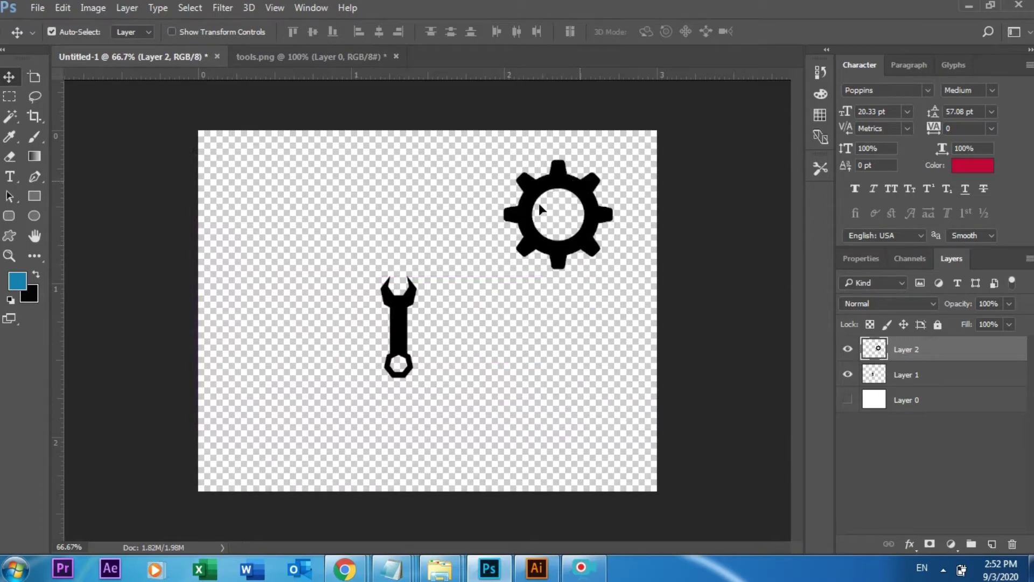
left_click_drag(392, 325, 551, 325)
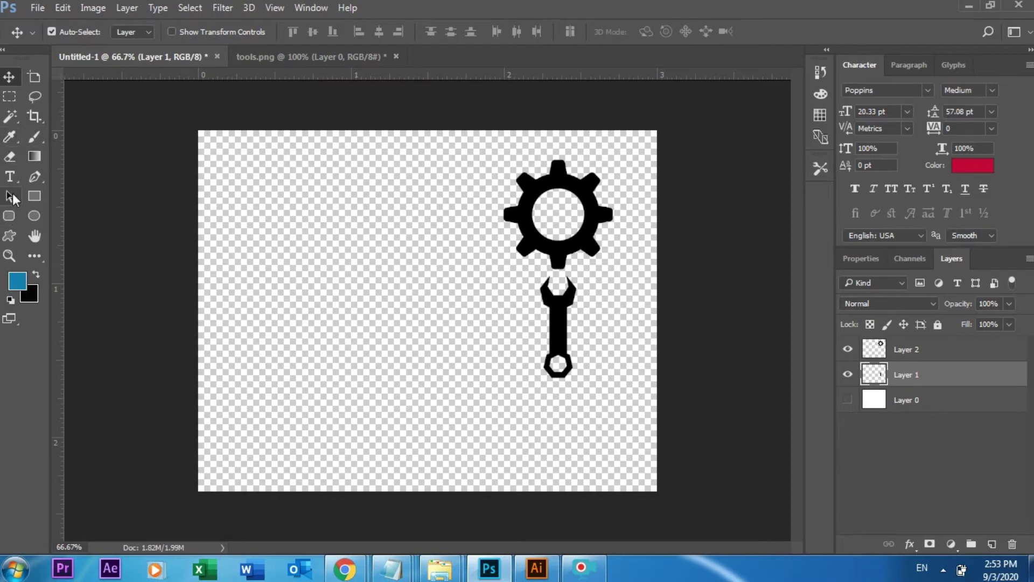
left_click(10, 176)
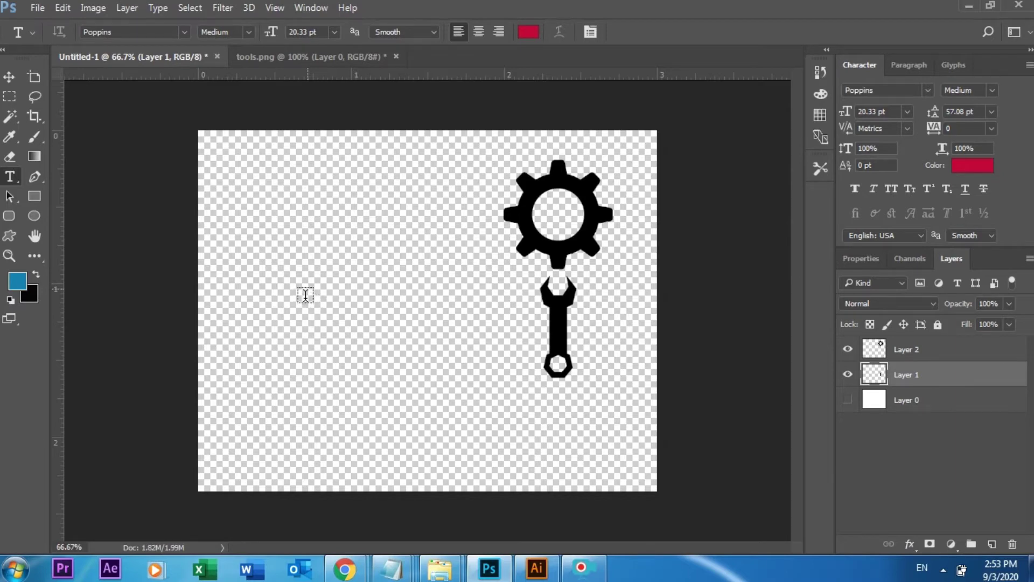
Add a new text layer reading 'Build' to the left of the wrench.
left_click(305, 295)
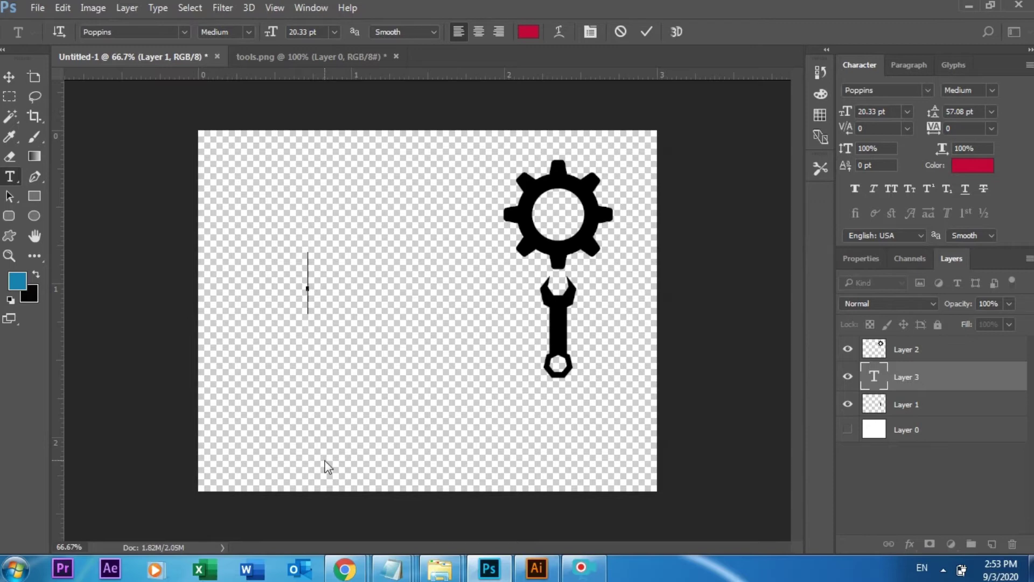
type("b")
key("BackSpace")
key("Caps_Lock")
type("B")
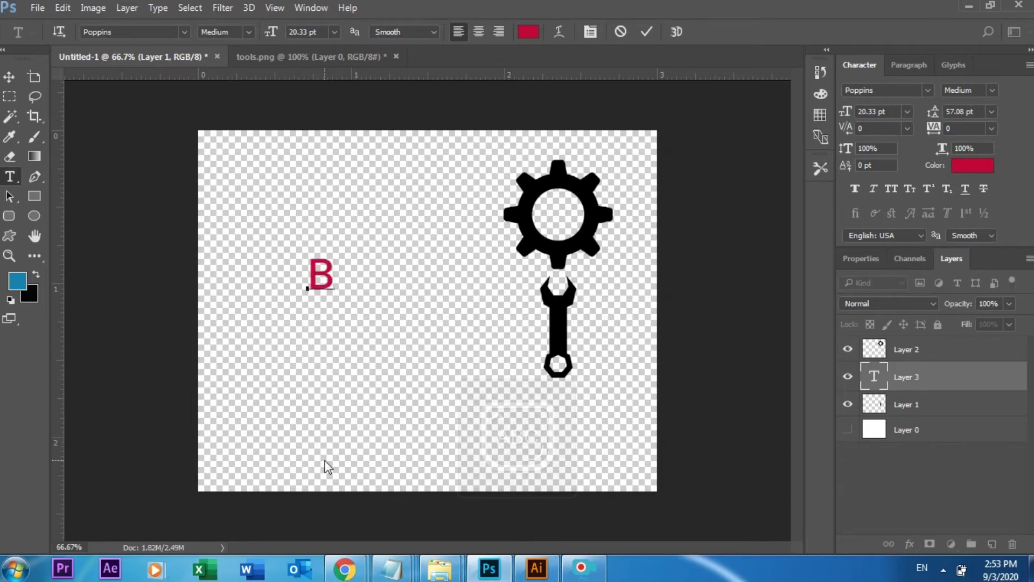
key("Caps_Lock")
type("u")
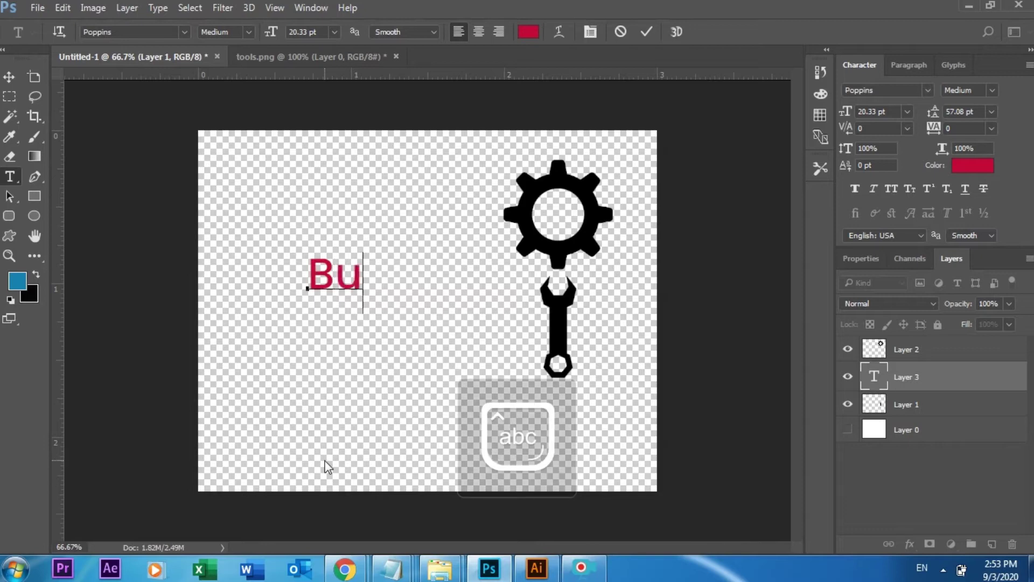
type("ild")
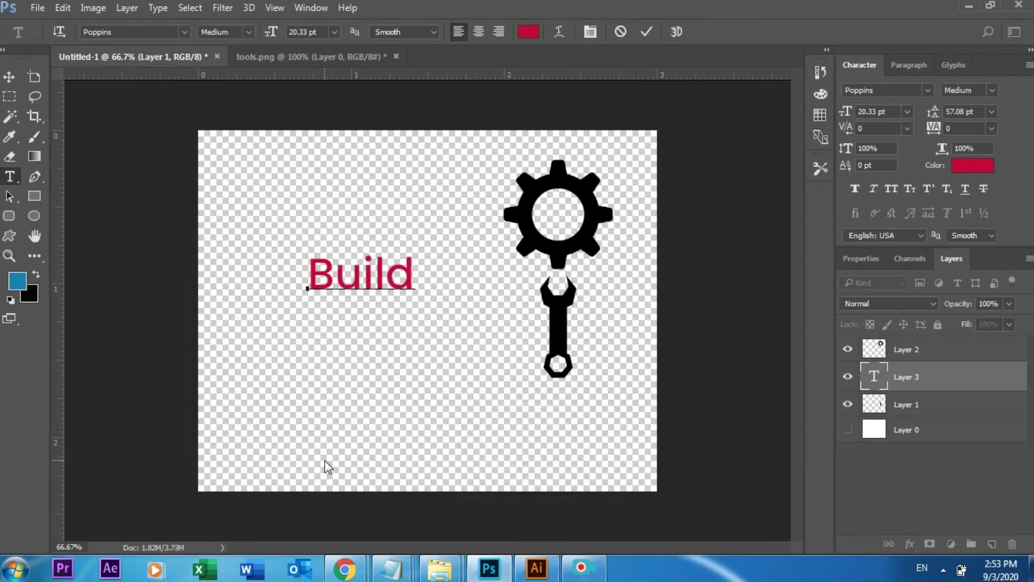
Set the Build text's font to Poppins Medium and commit the text.
double_click(340, 263)
key("ctrl")
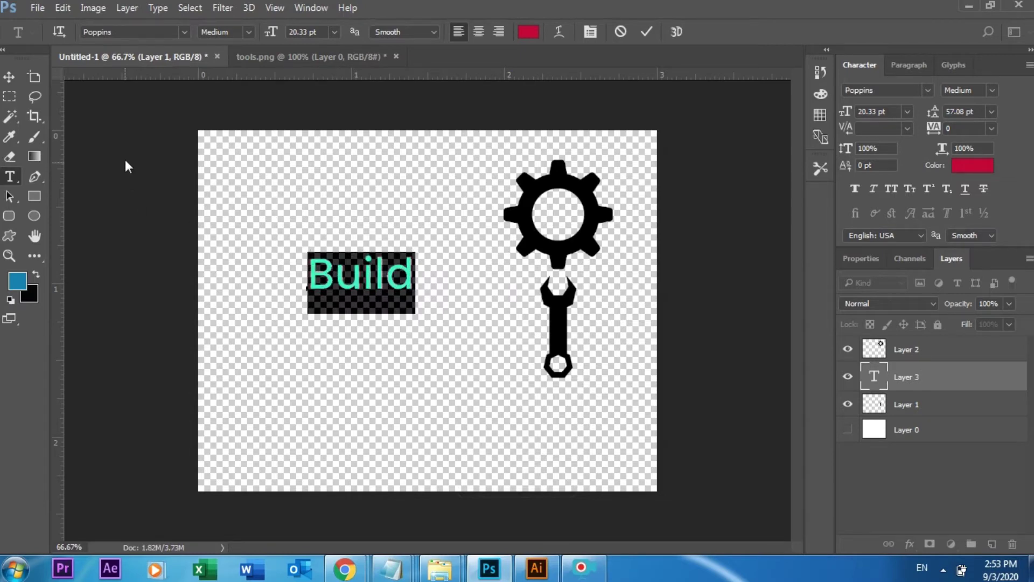
left_click(135, 36)
type("p")
type("op")
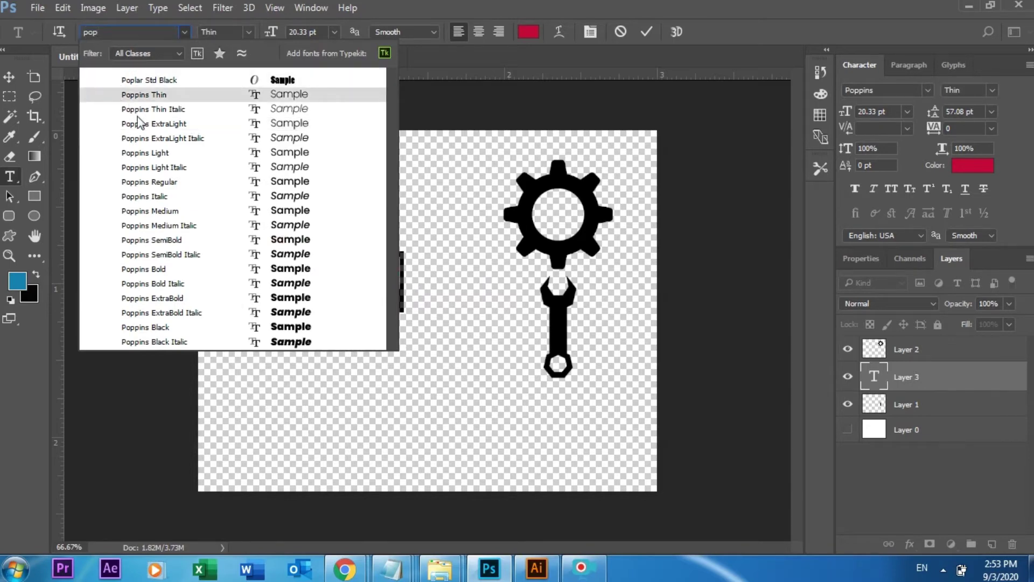
left_click(174, 211)
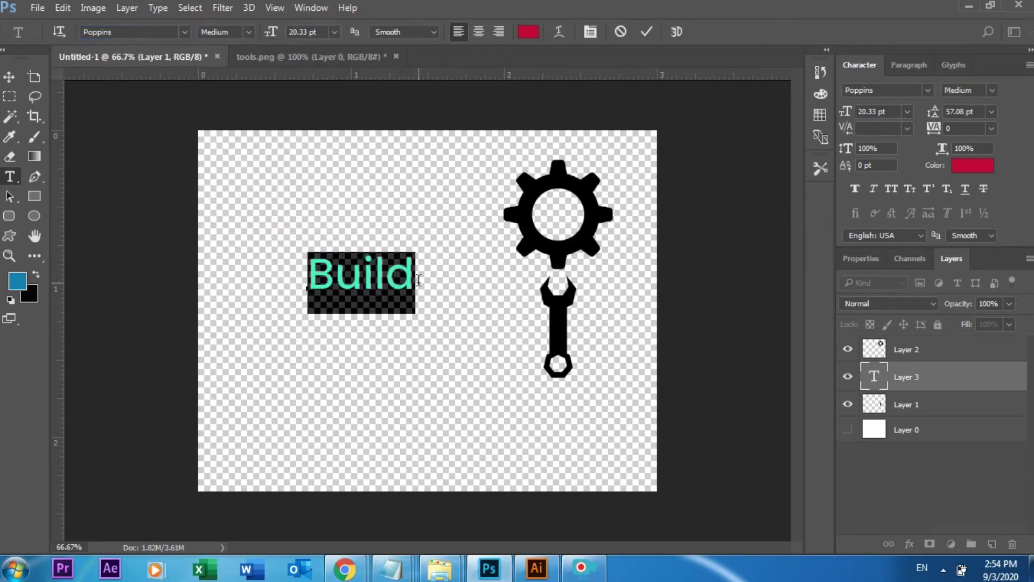
left_click(393, 277)
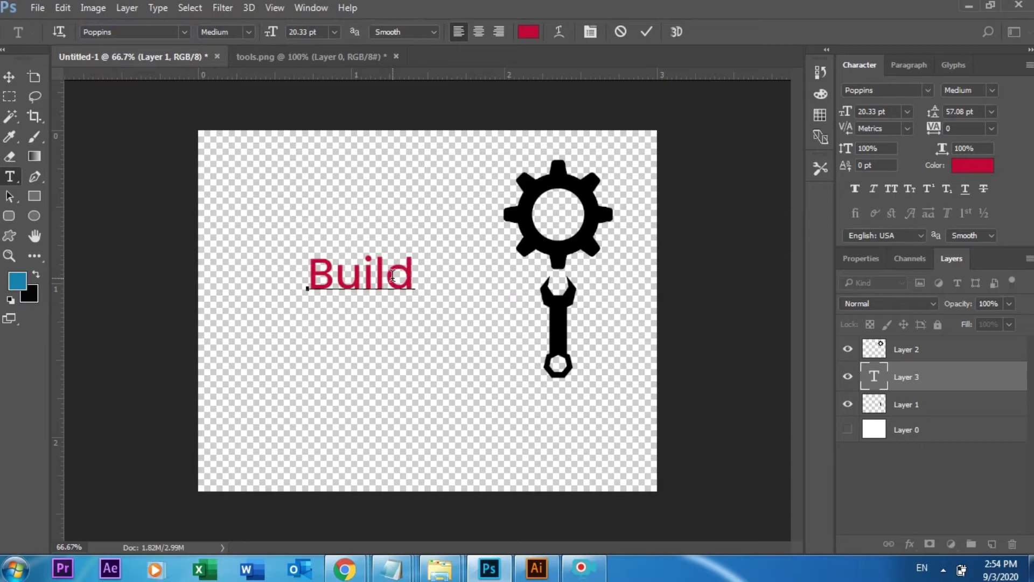
left_click(9, 79)
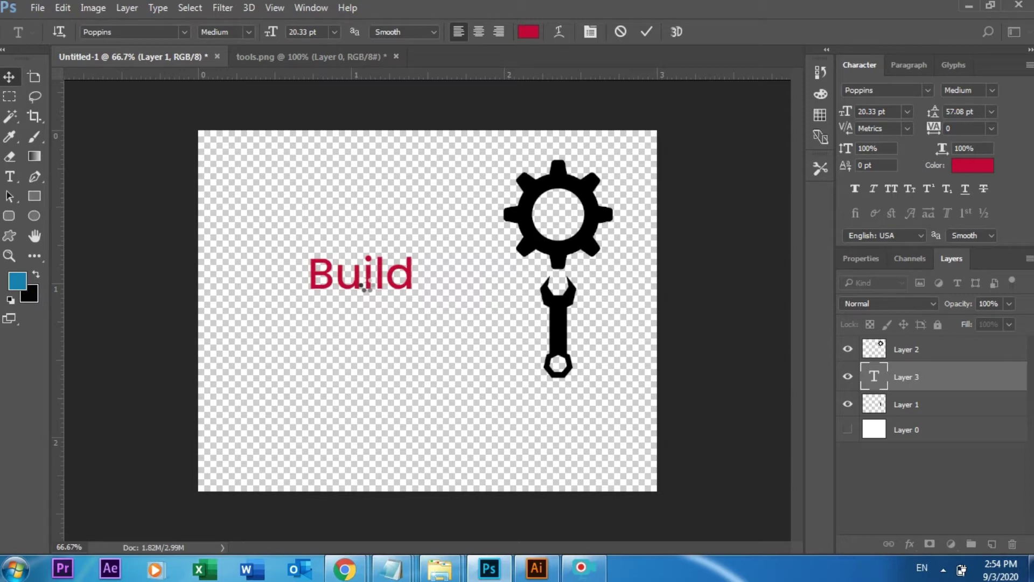
Move the Build text lower, toward the wrench.
key("ctrl+Return")
key("v")
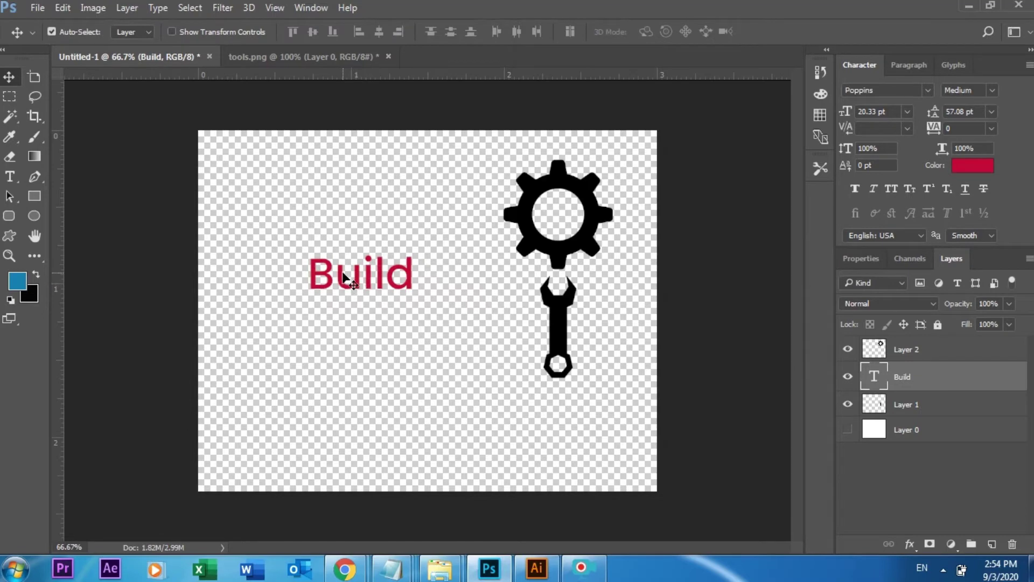
left_click_drag(342, 271, 389, 305)
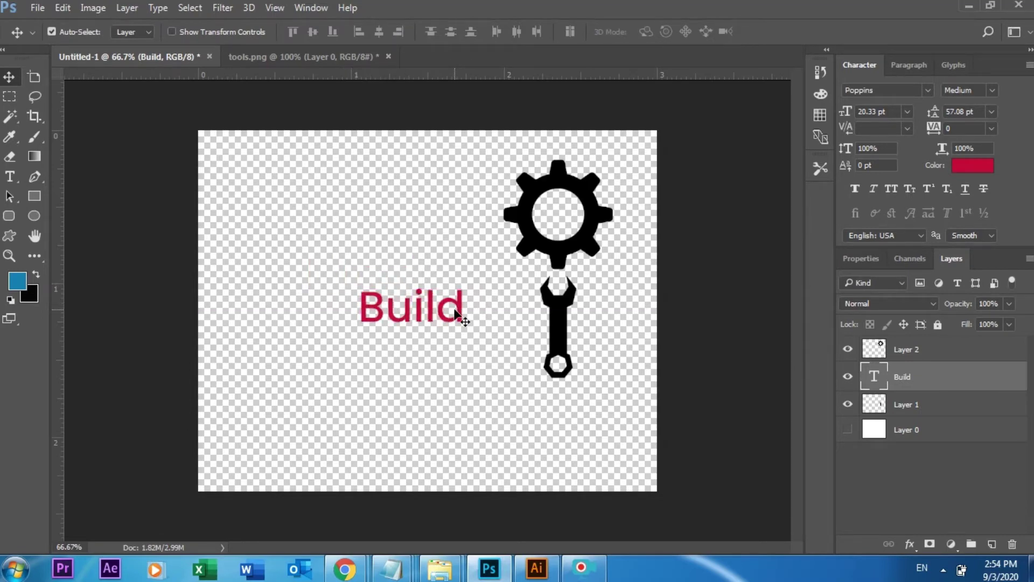
Enlarge the Build text to about 229% (46.48 pt) and bring up the save dialog.
key("ctrl")
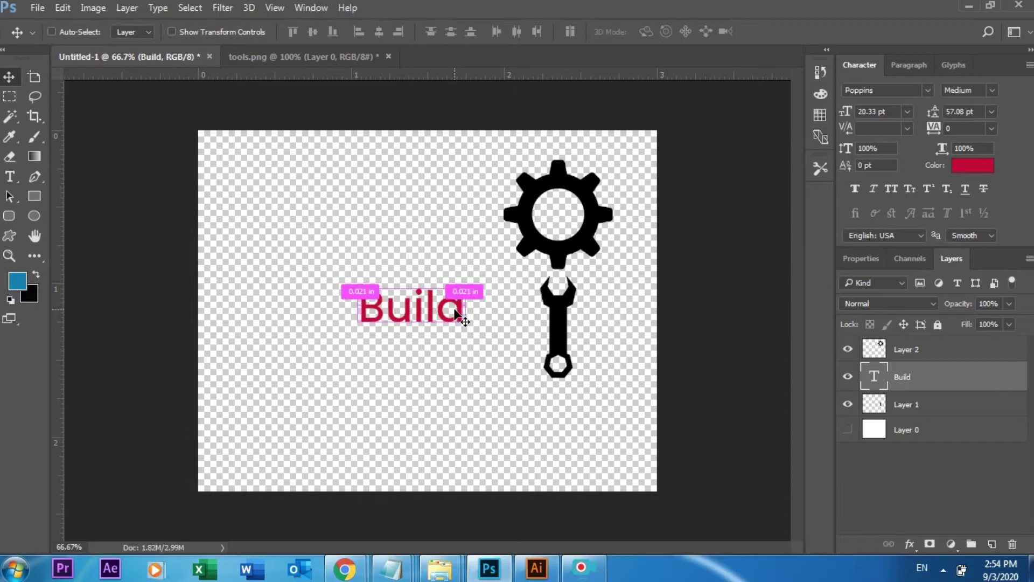
key("ctrl+t")
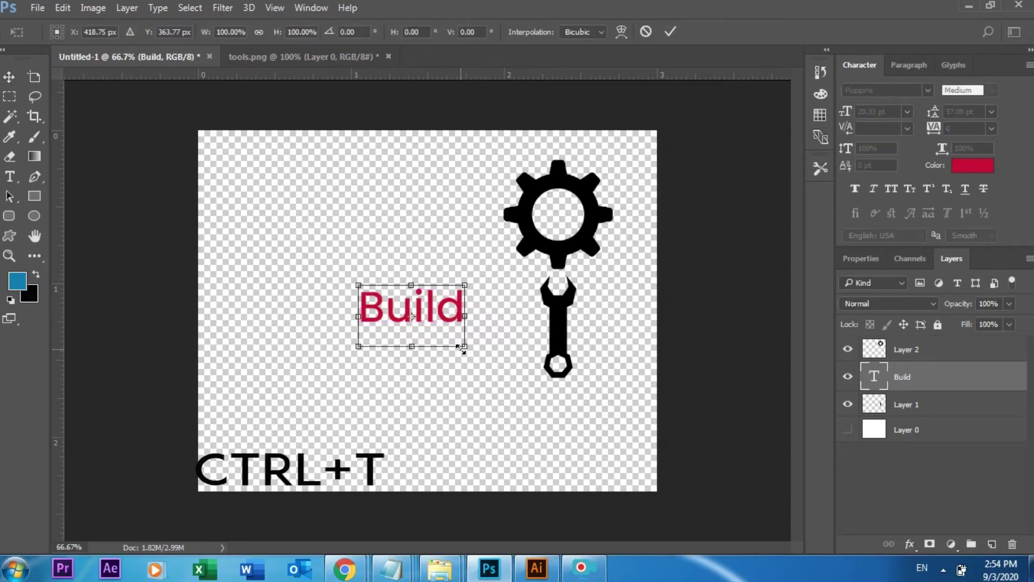
mouse_move(460, 349)
left_mouse_down()
mouse_move(546, 392)
mouse_move(534, 385)
left_mouse_up()
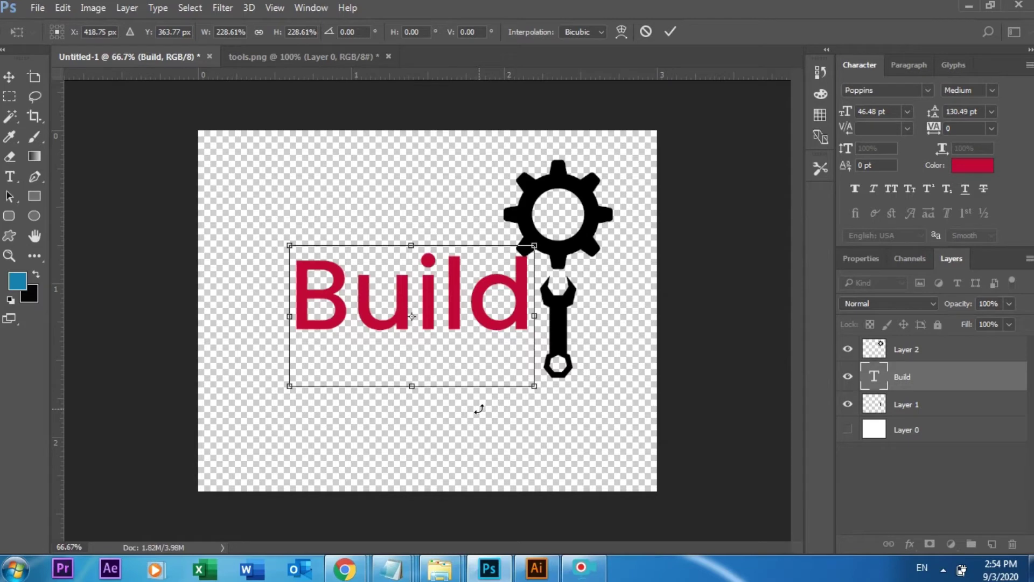
key("ctrl+s")
key("Return")
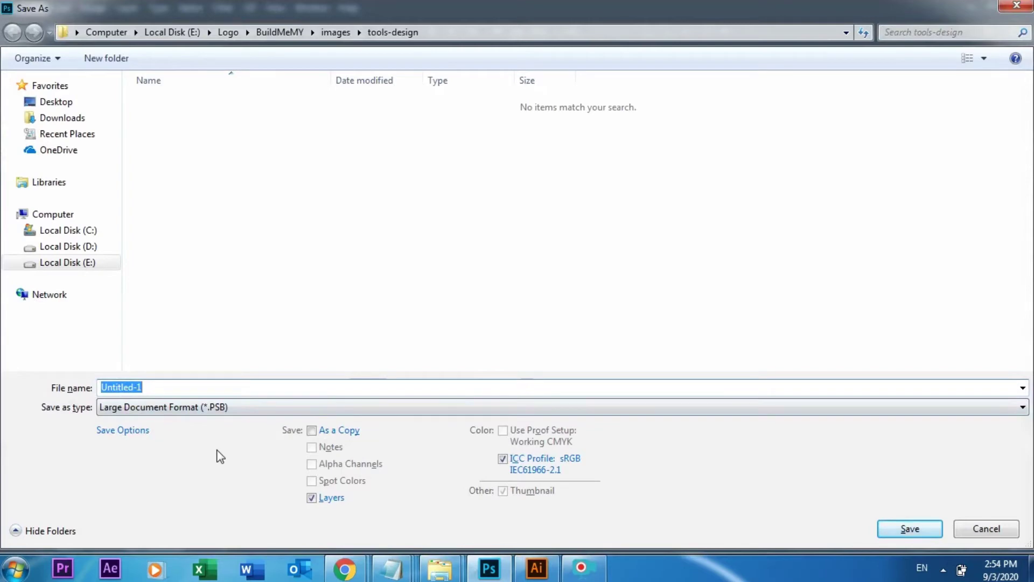
Save the document as build.psb in tools-design with maximize compatibility kept on.
type("bu")
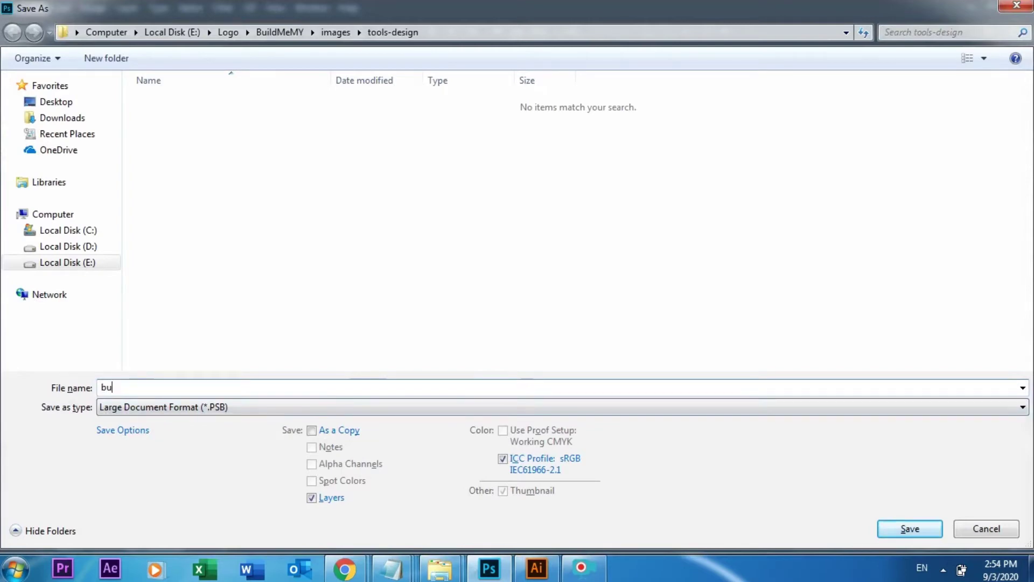
type("ild")
key("Return")
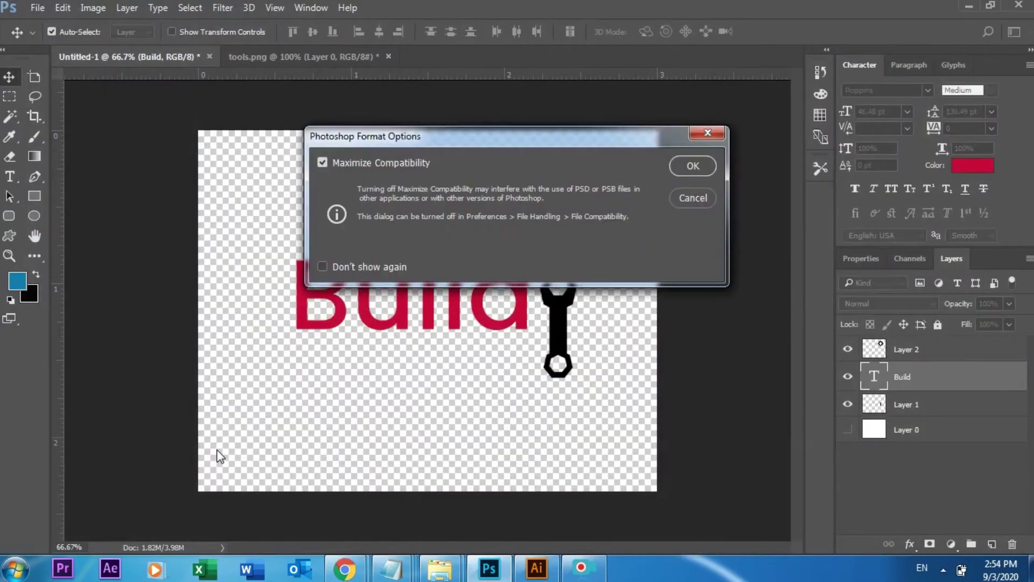
left_click(698, 165)
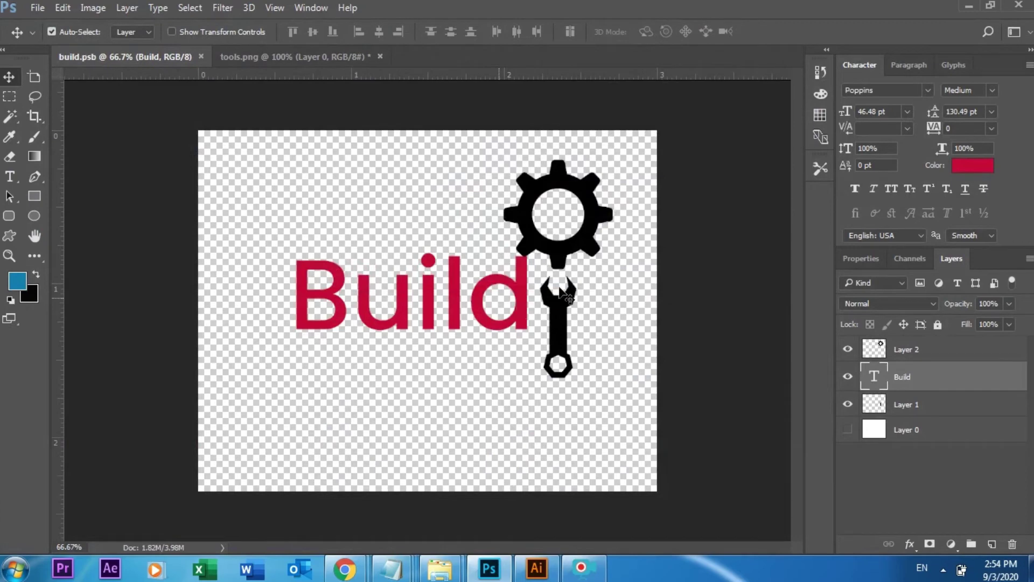
Move the wrench onto the i of Build and place the text layer beneath it.
left_click(558, 309)
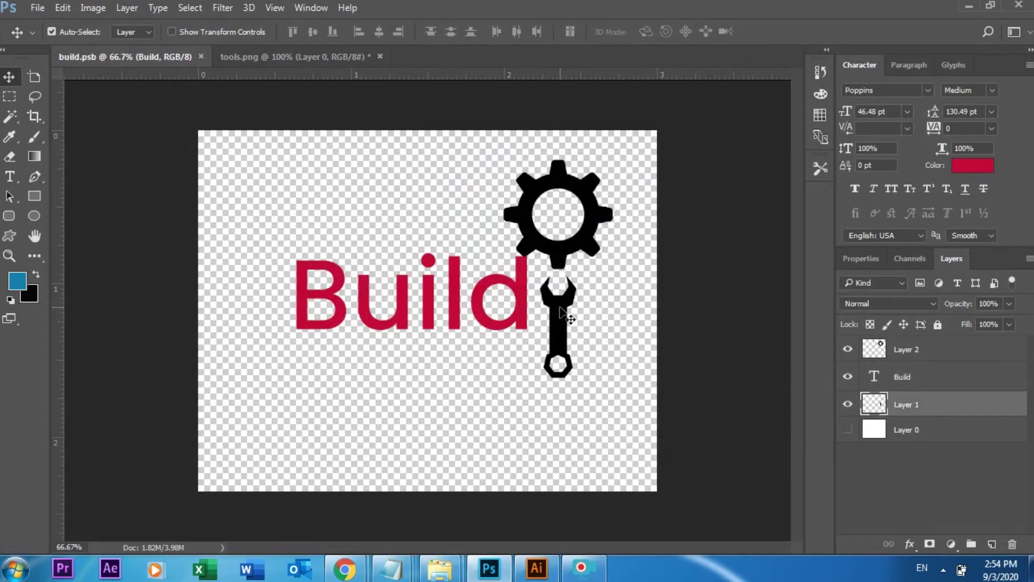
left_click_drag(558, 309, 432, 290)
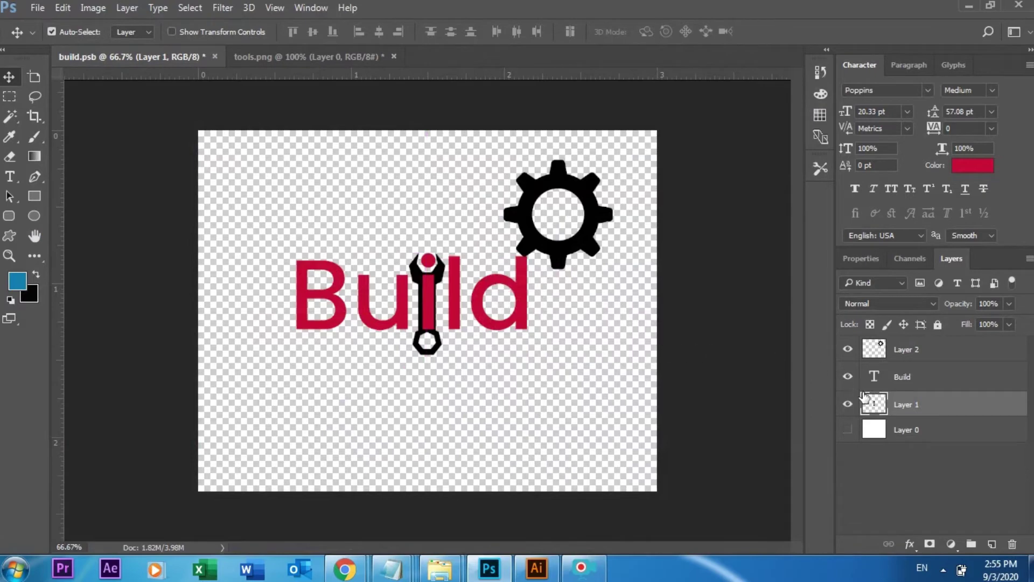
left_click(923, 383)
mouse_move(923, 381)
left_mouse_down()
mouse_move(931, 347)
mouse_move(952, 414)
left_mouse_up()
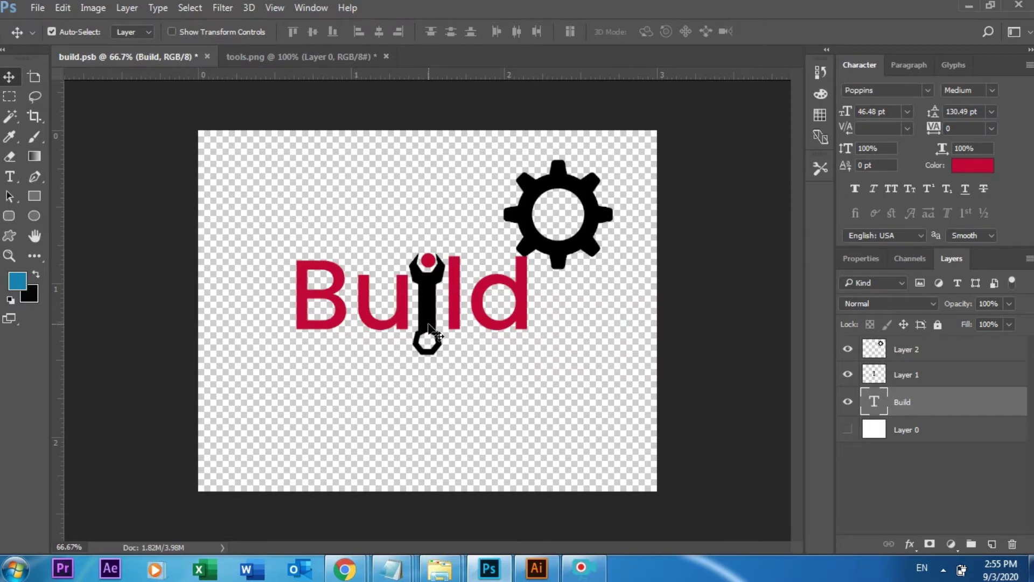
key("ctrl")
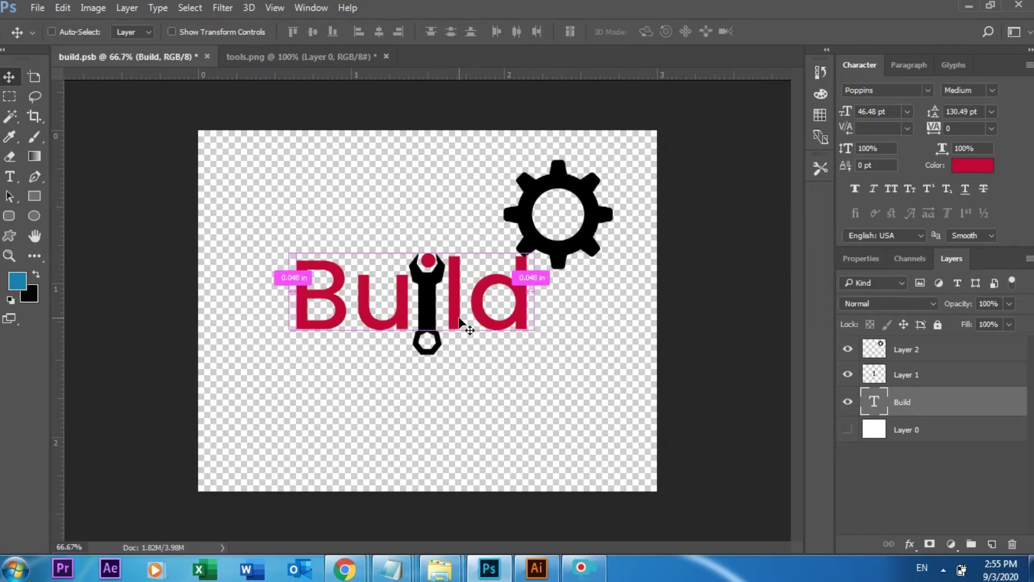
key("ctrl+t")
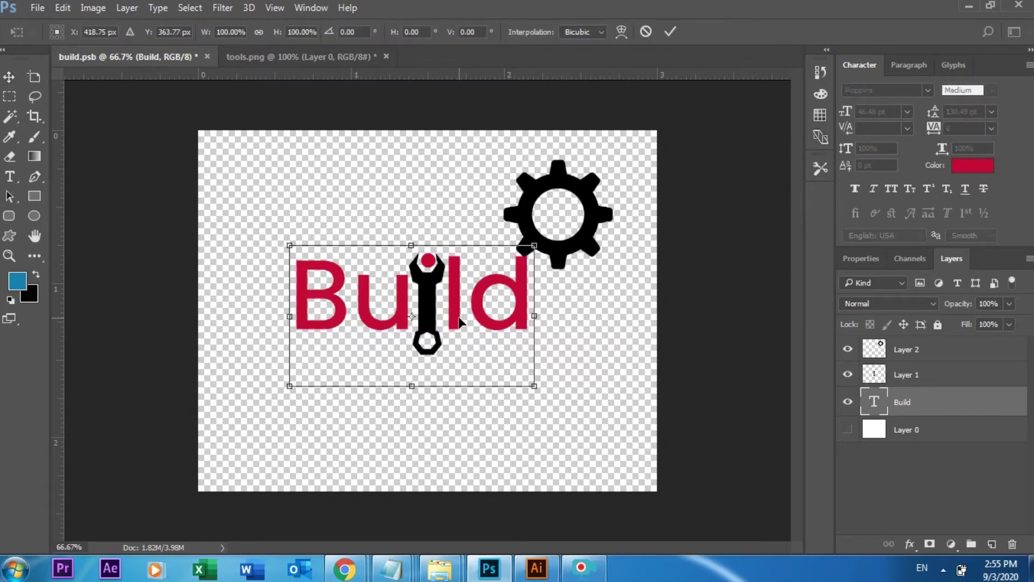
key("Return")
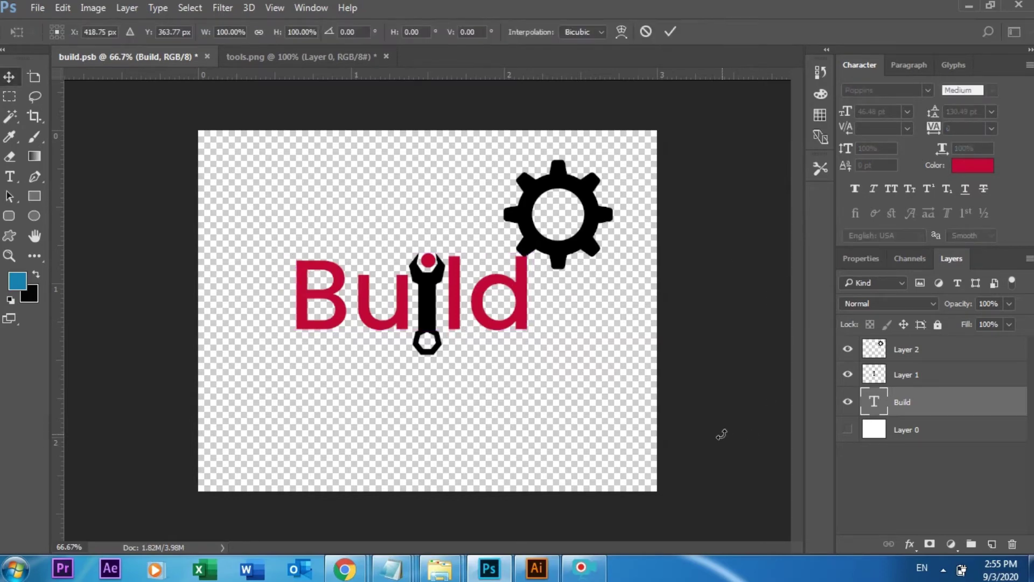
key("ctrl+s")
Shrink the wrench to about 71% to fit the i, nudging it slightly right.
left_click(919, 380)
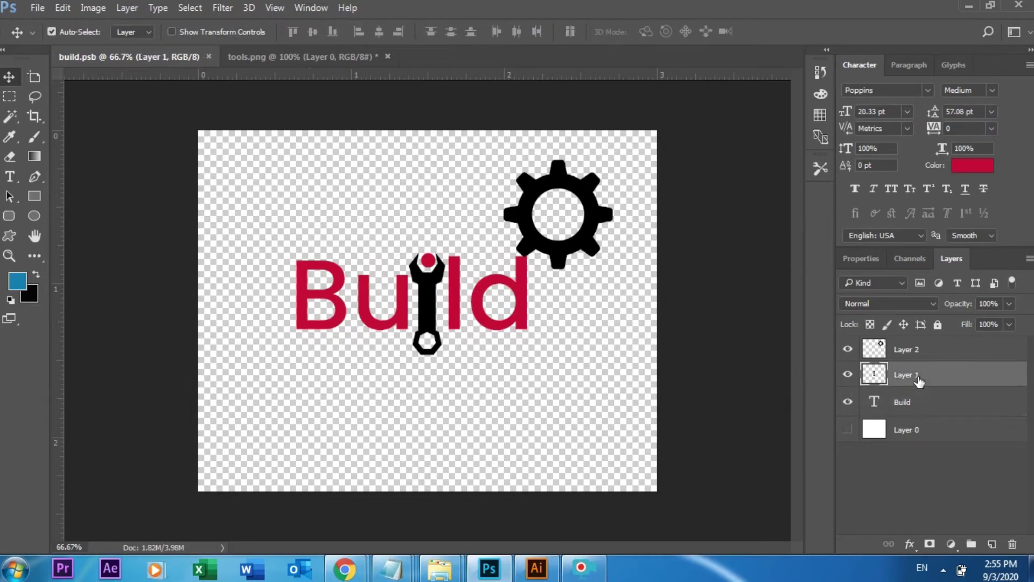
key("ctrl+t")
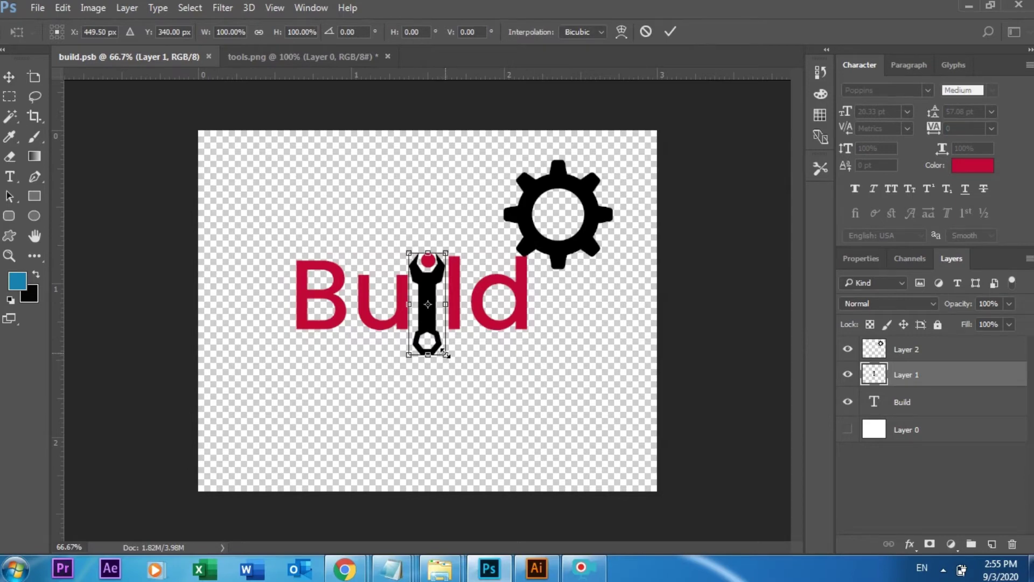
left_click_drag(447, 355, 442, 339)
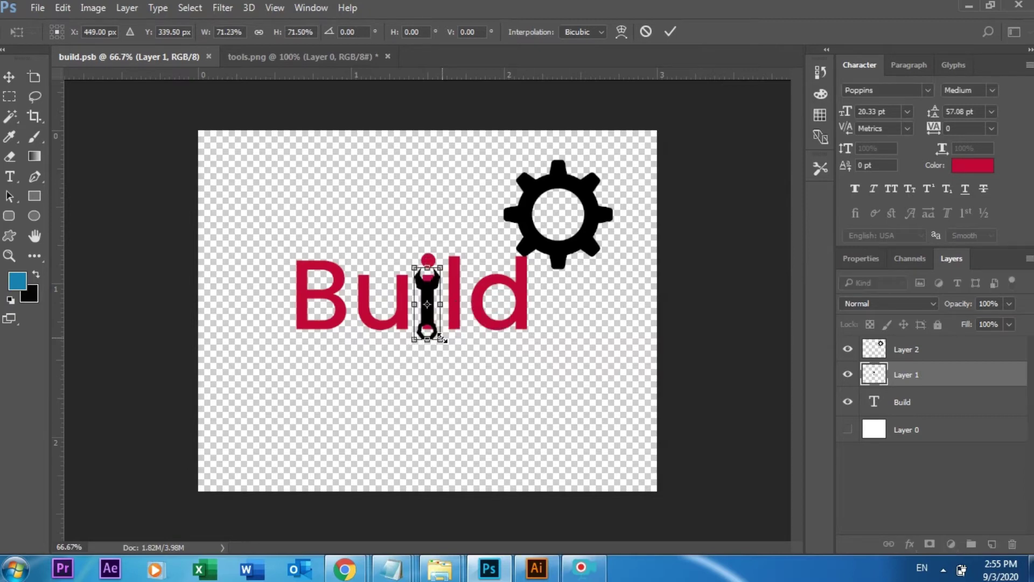
key("ctrl+s")
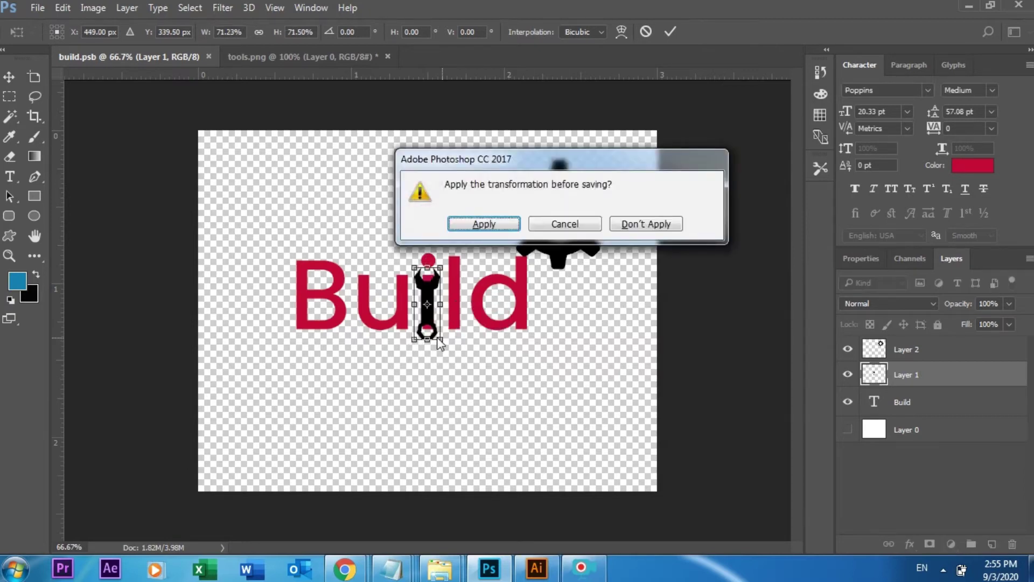
key("Return")
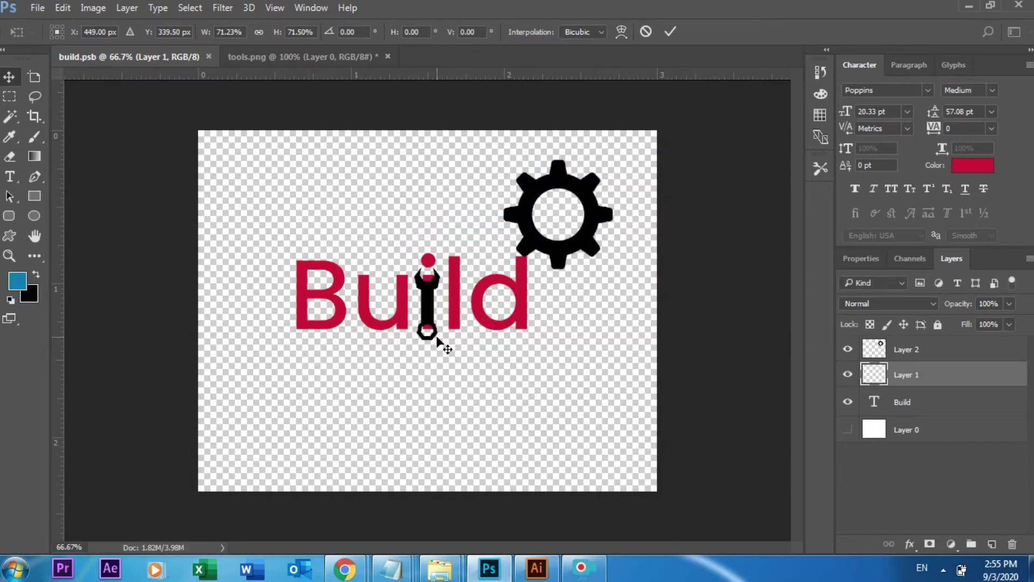
key("Right")
key("Right")
key("Right")
key("Right")
key("Right")
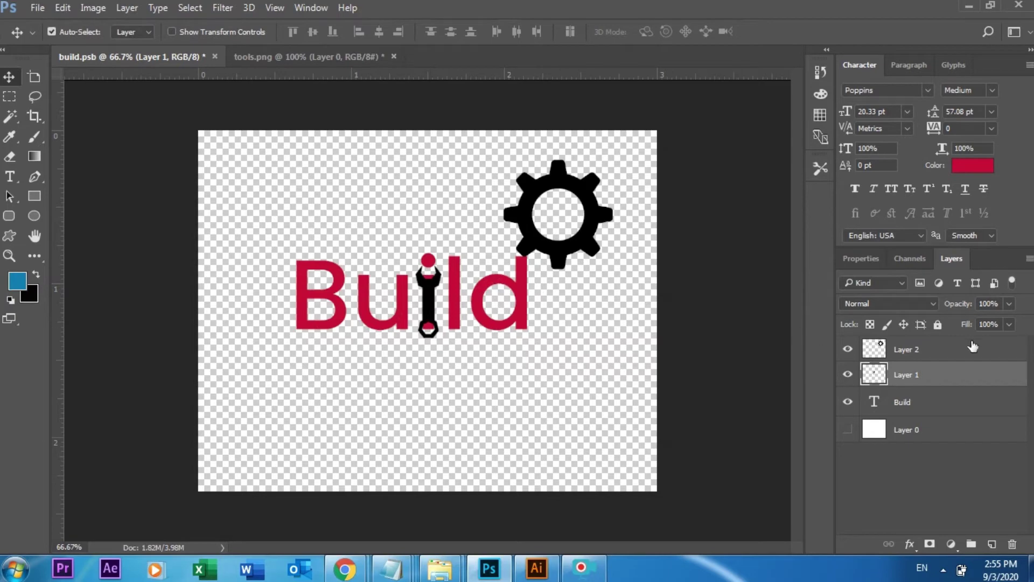
Give the wrench a crimson #c30737 Color Overlay sampled from Build, then hide its layer.
key("h")
double_click(973, 379)
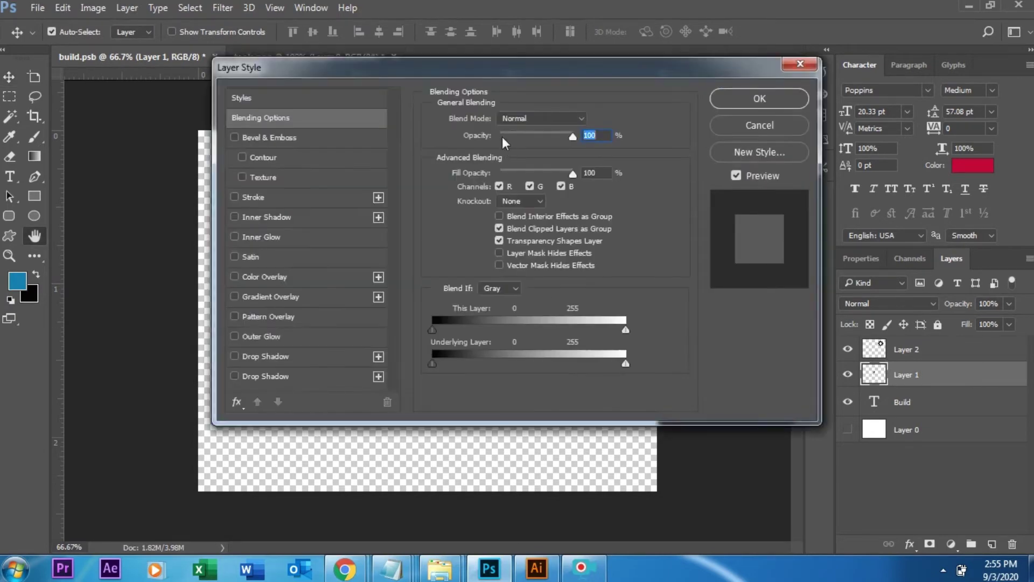
mouse_move(473, 67)
left_mouse_down()
mouse_move(525, 80)
mouse_move(780, 95)
left_mouse_up()
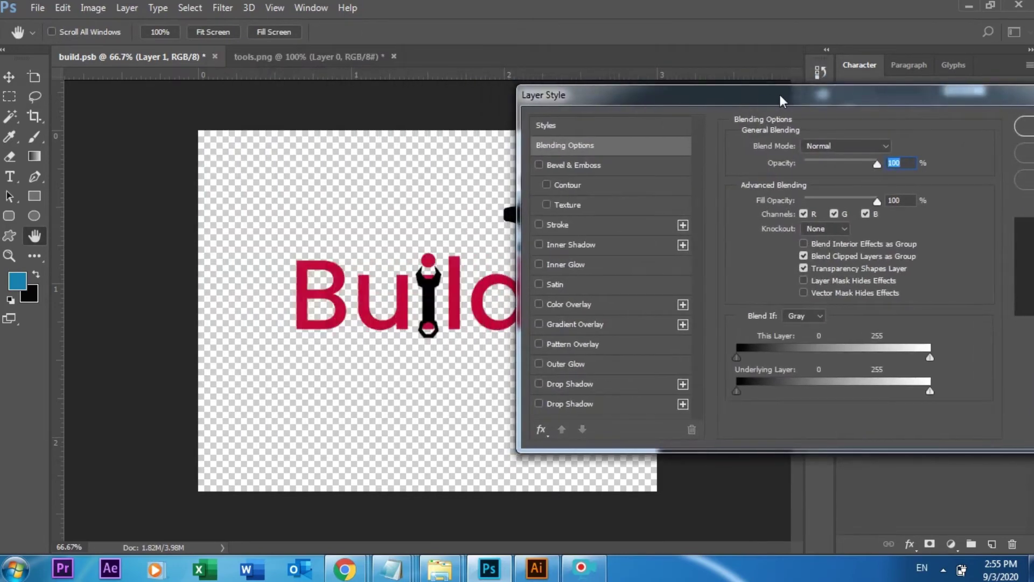
left_click(599, 302)
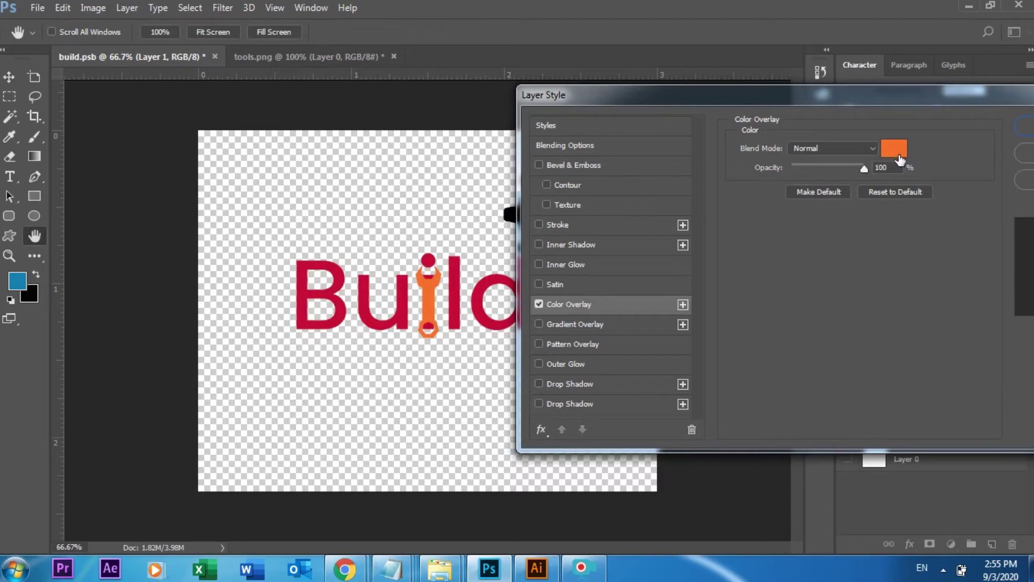
left_click(896, 153)
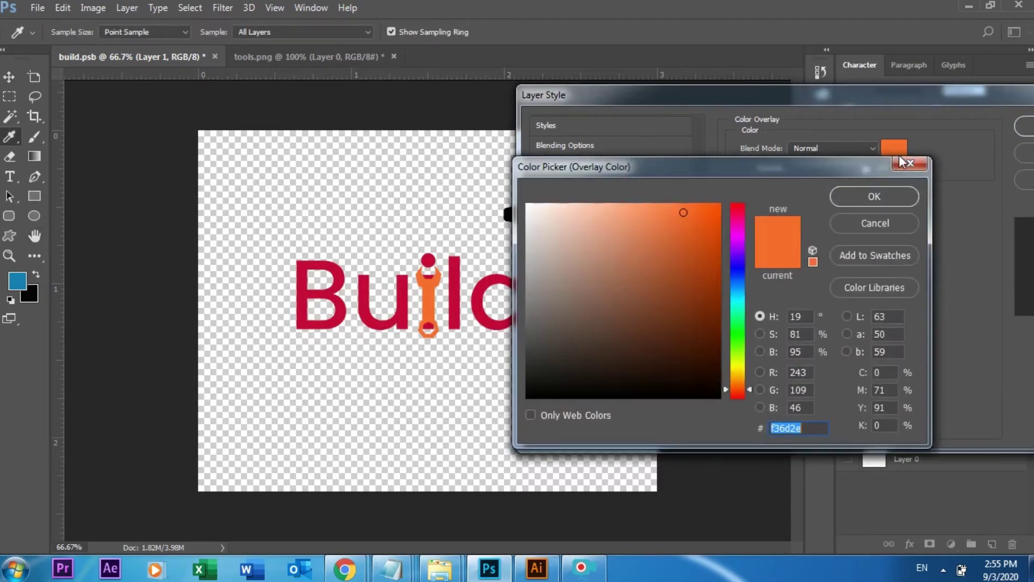
left_click(303, 298)
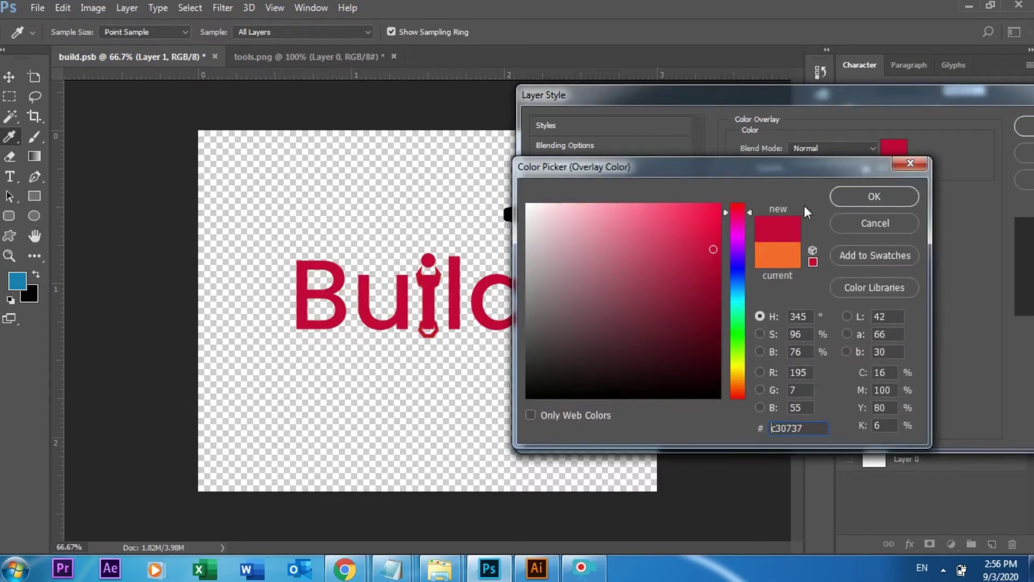
left_click(854, 194)
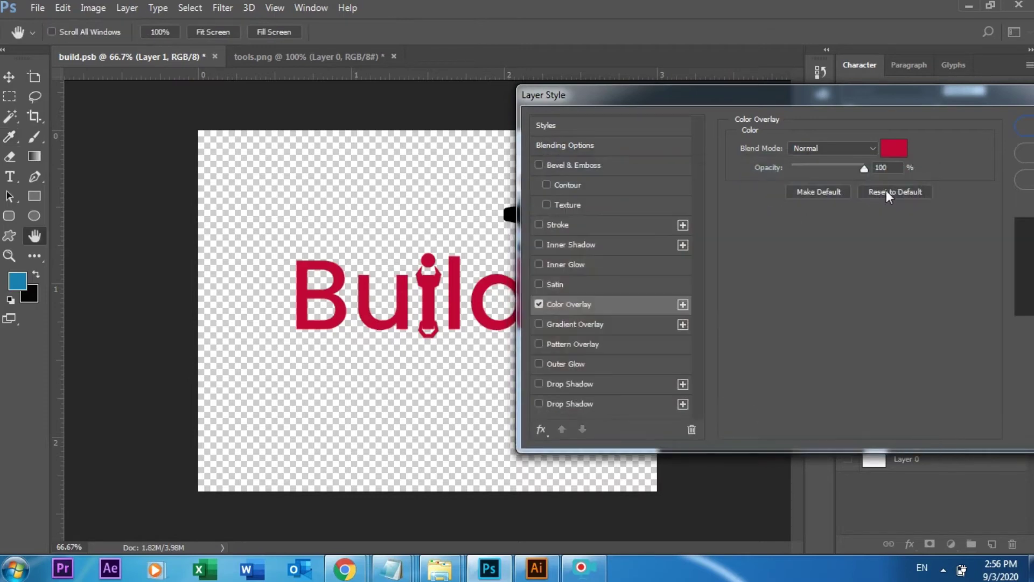
left_click(1023, 136)
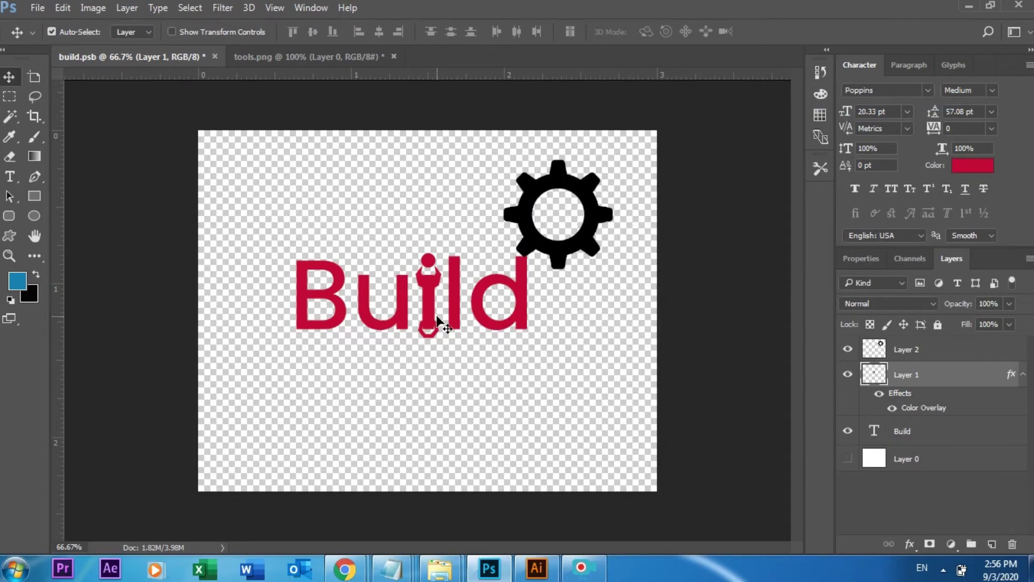
left_click(849, 374)
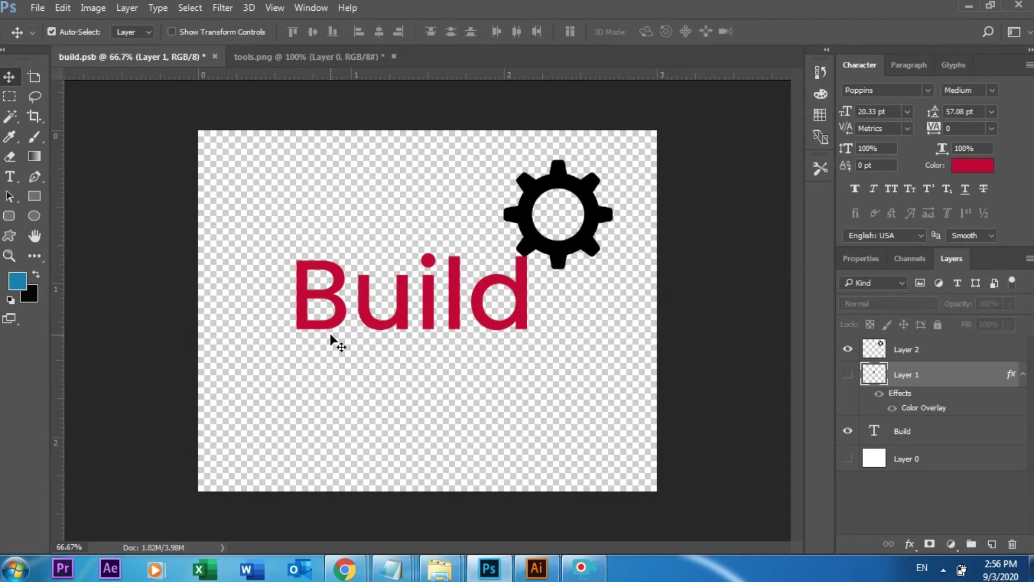
Delete the i and cut 'ld' from Build so the text reads 'Bu'.
key("t")
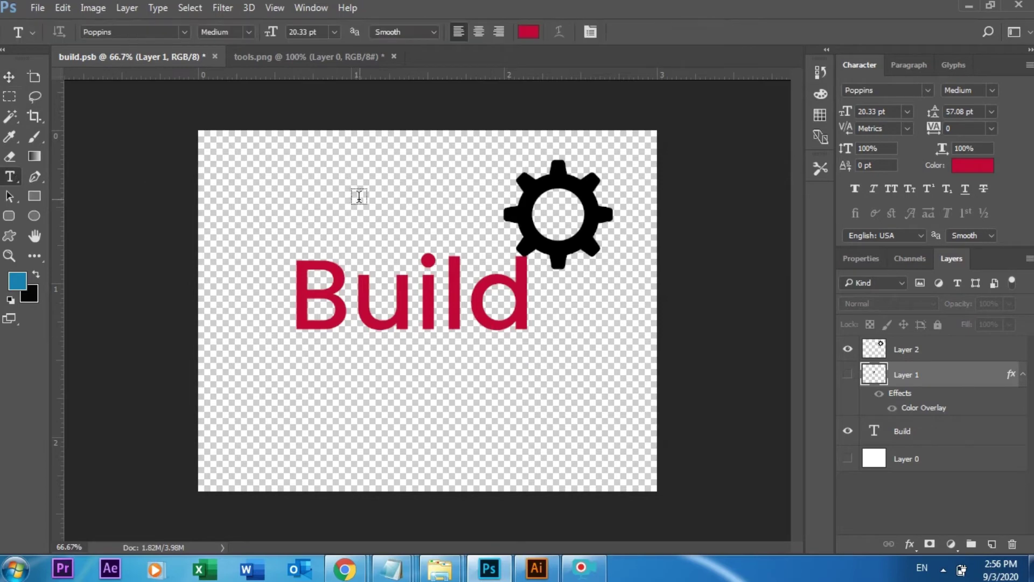
left_click(435, 290)
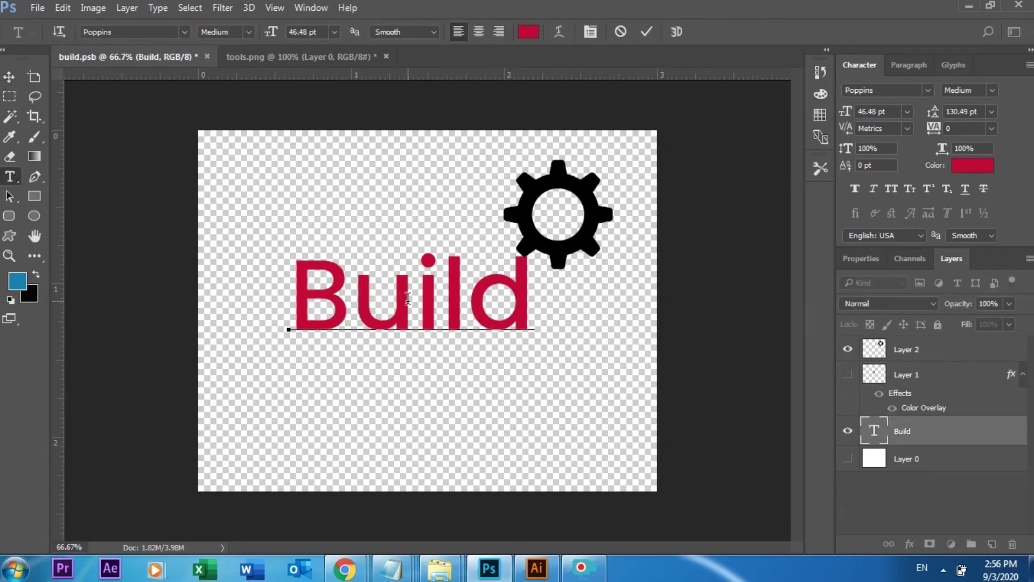
key("BackSpace")
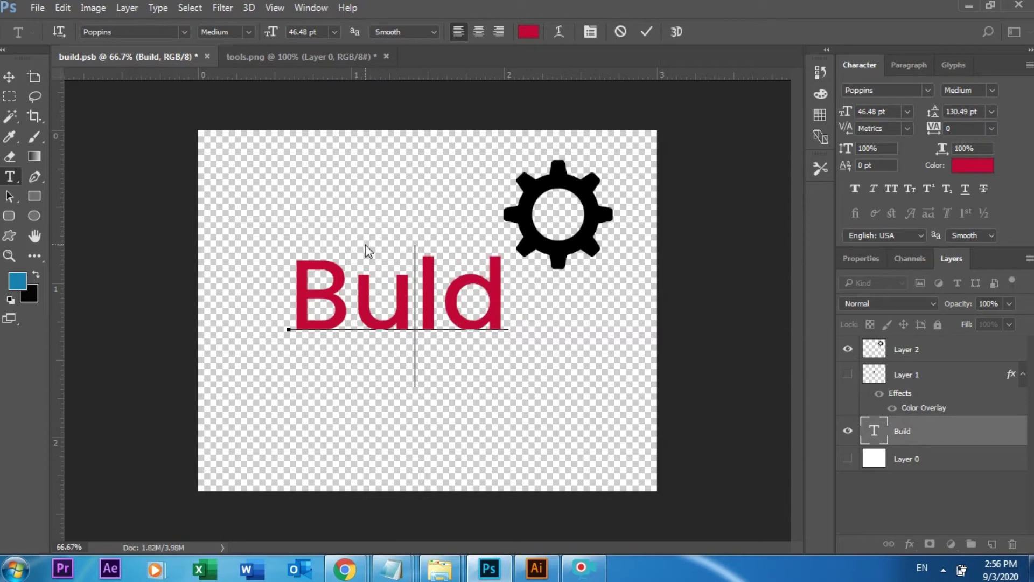
key("shift+Right")
key("shift+Right")
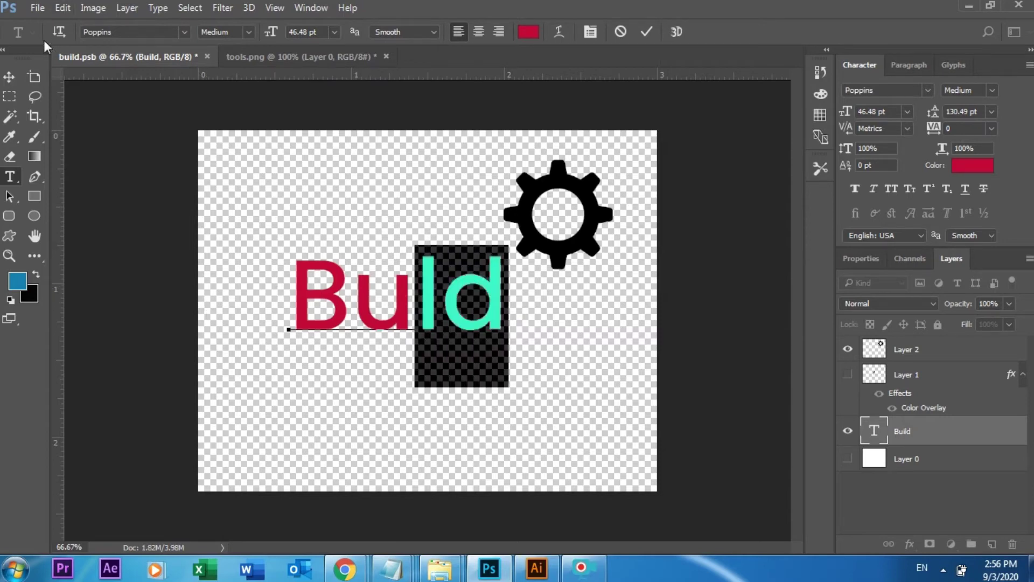
right_click(492, 294)
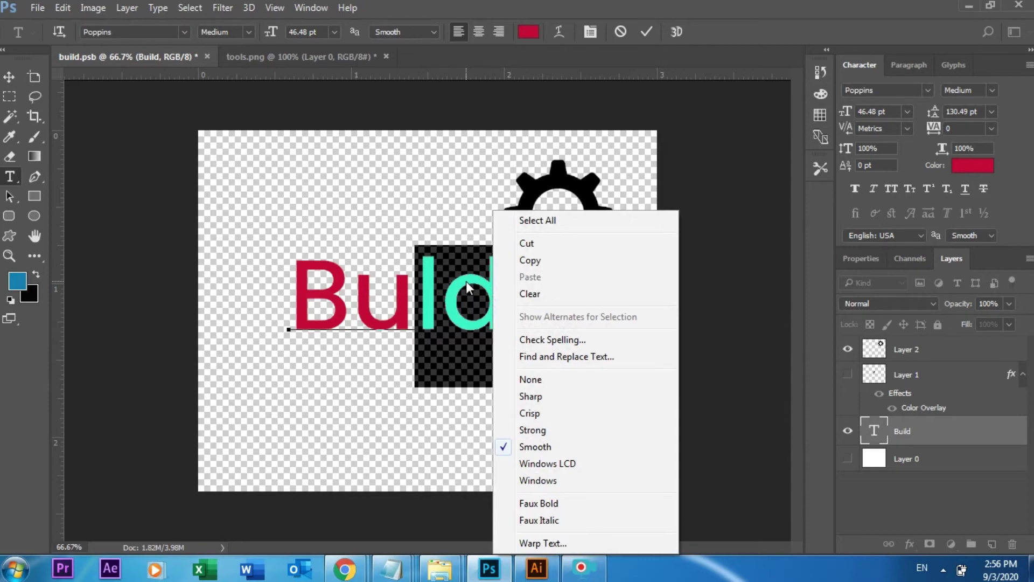
left_click(525, 243)
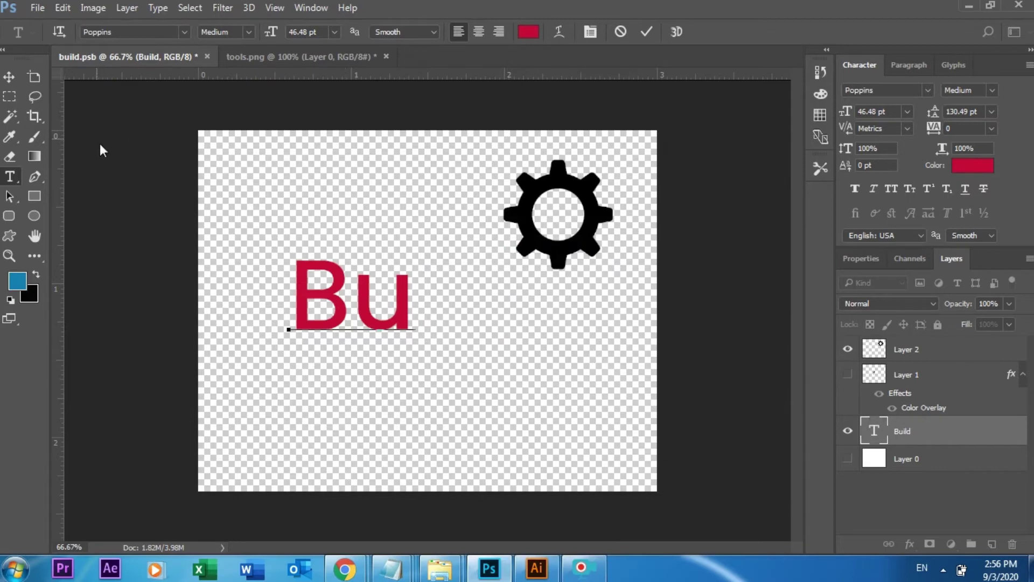
left_click(11, 79)
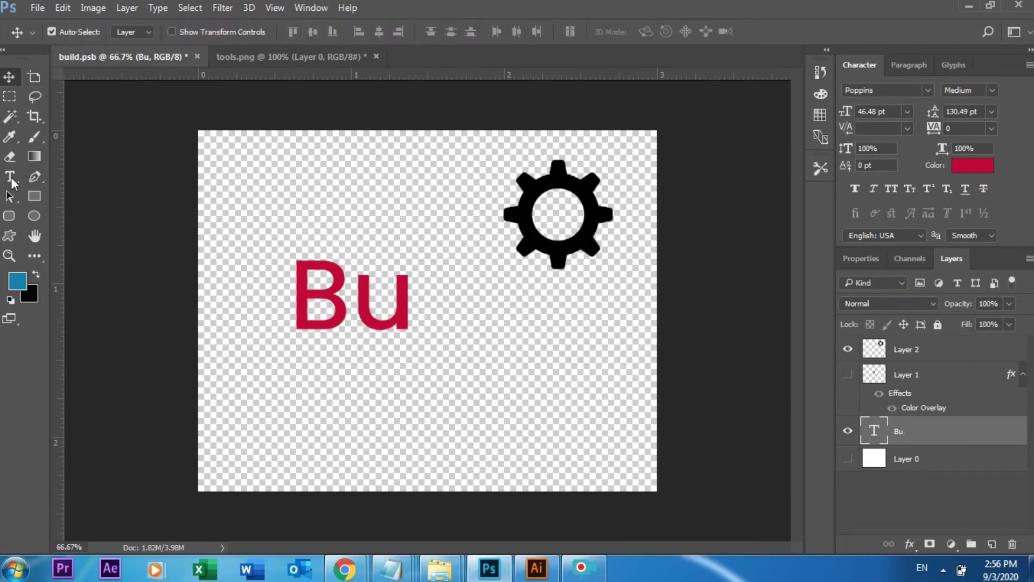
Create a new 'ld' text layer and move it up beside Bu.
left_click(11, 178)
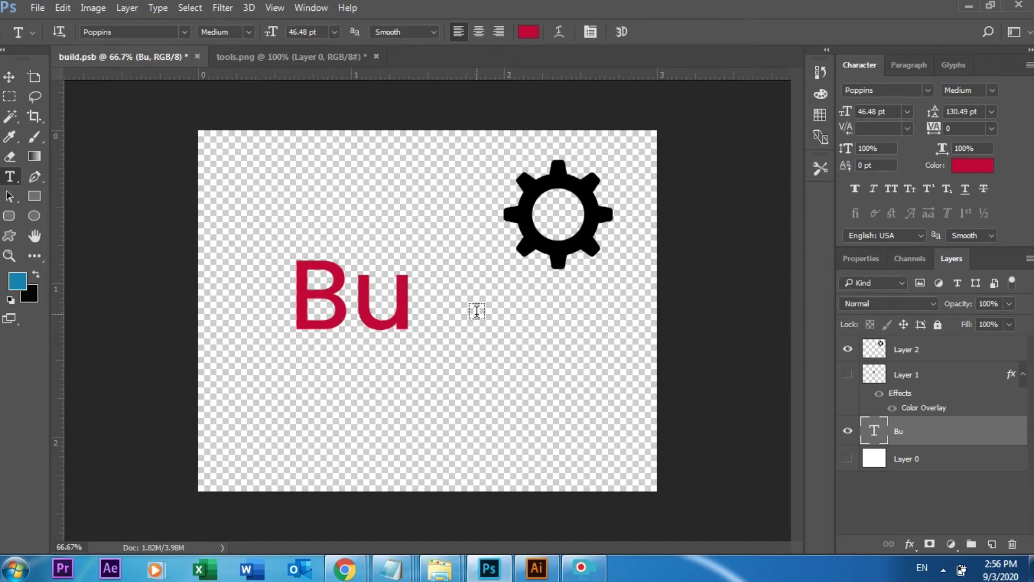
left_click(420, 403)
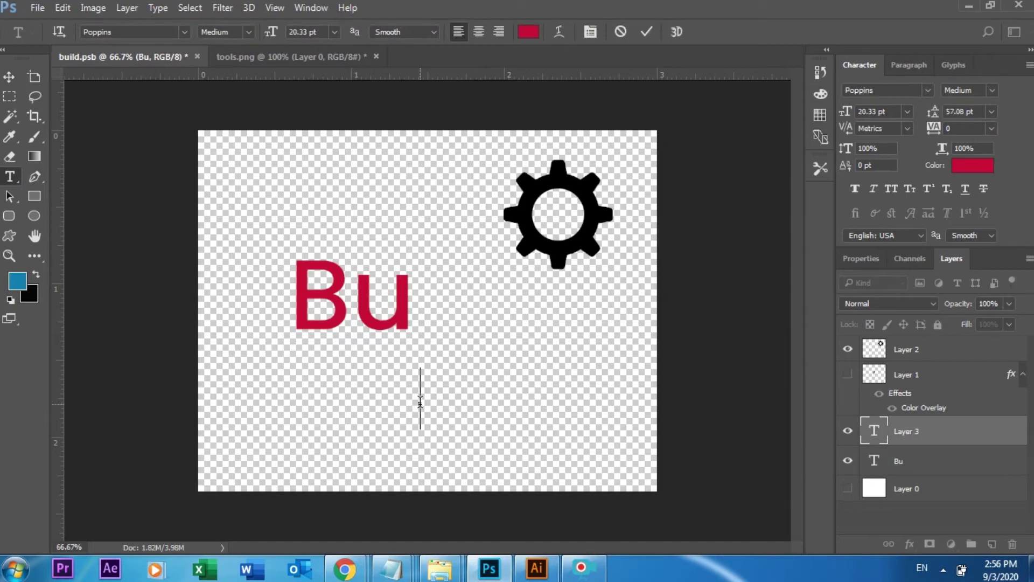
type("ld")
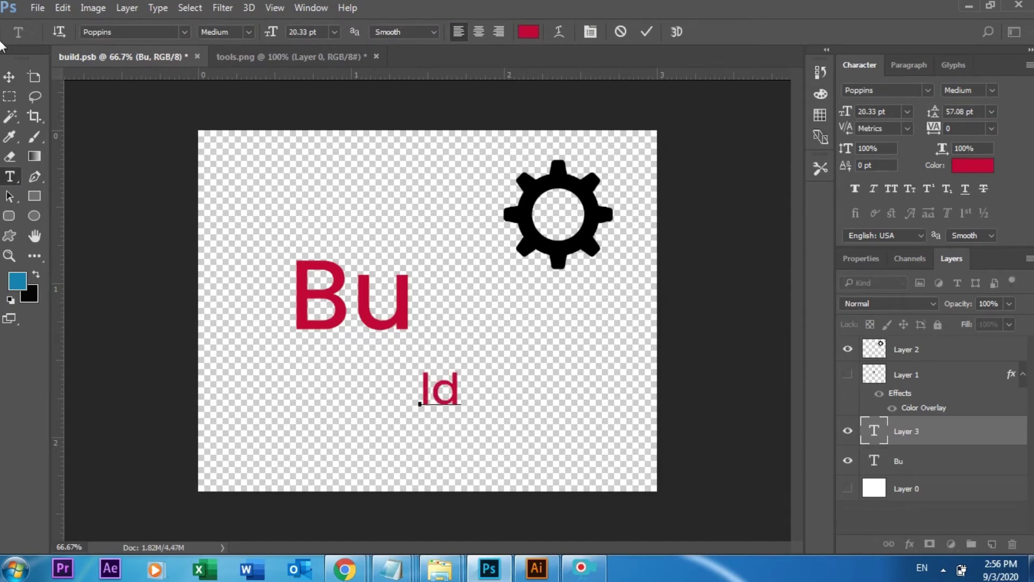
left_click(9, 76)
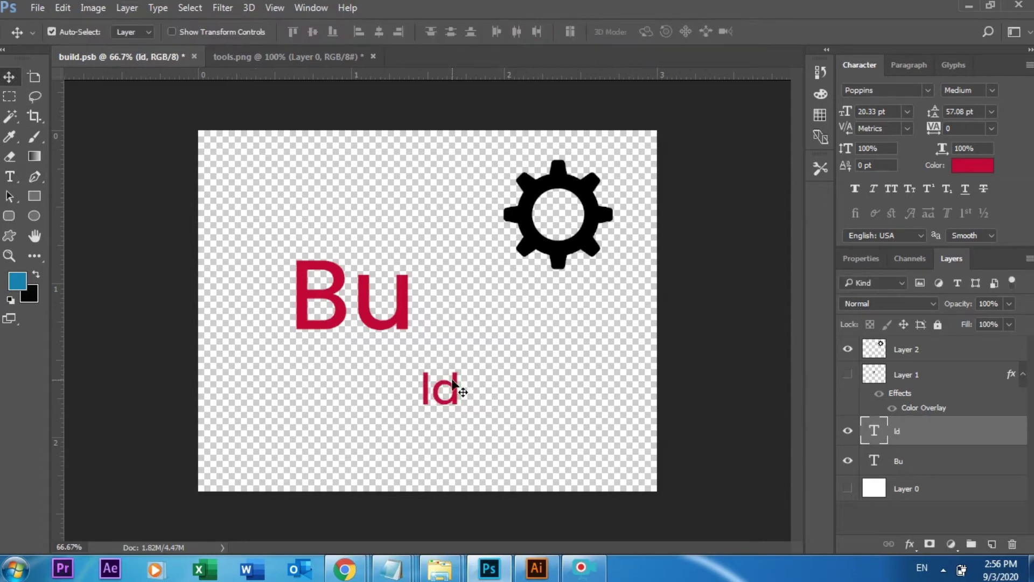
left_click_drag(451, 389, 496, 303)
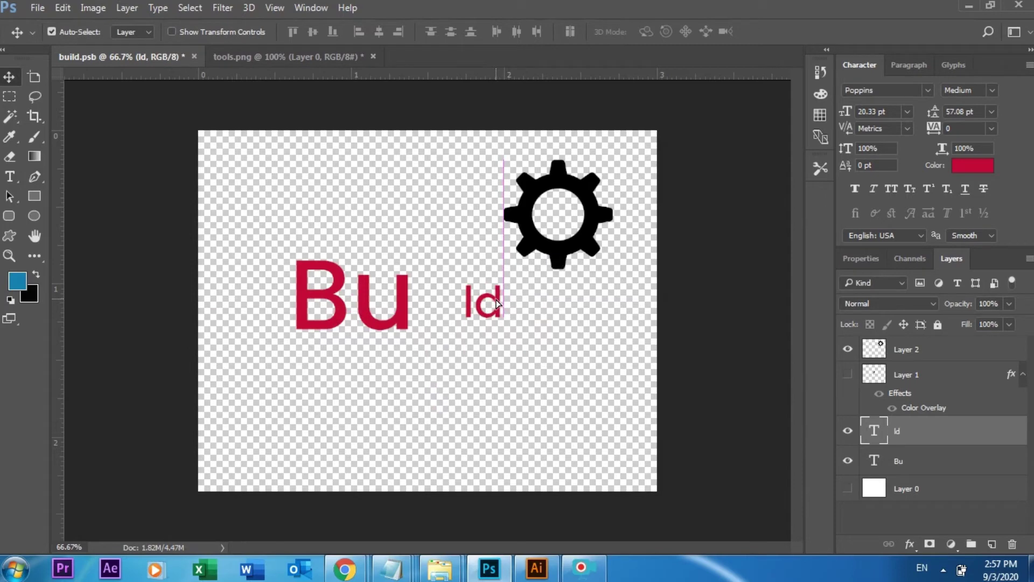
Select all of the Bu text in edit mode, then exit editing.
left_click(14, 176)
left_click(344, 304)
key("ctrl+a")
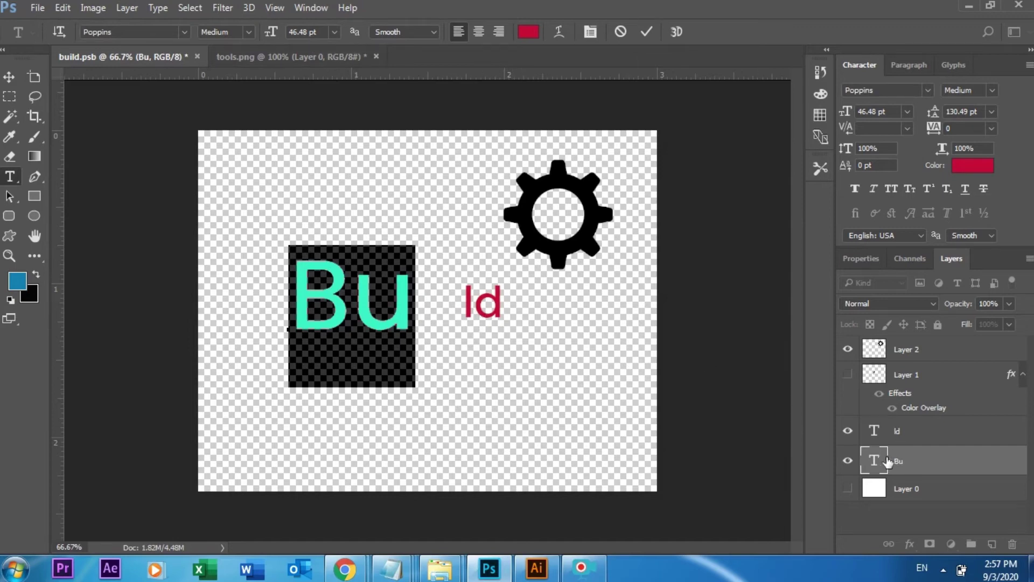
left_click(847, 431)
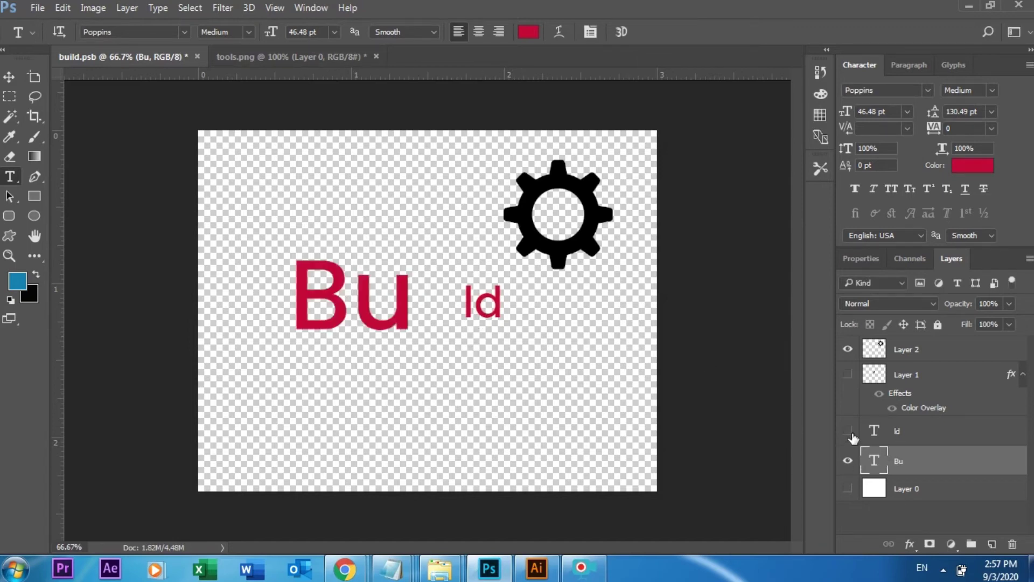
Hide the small ld layer and duplicate the Bu text layer.
left_click(848, 431)
left_click(848, 432)
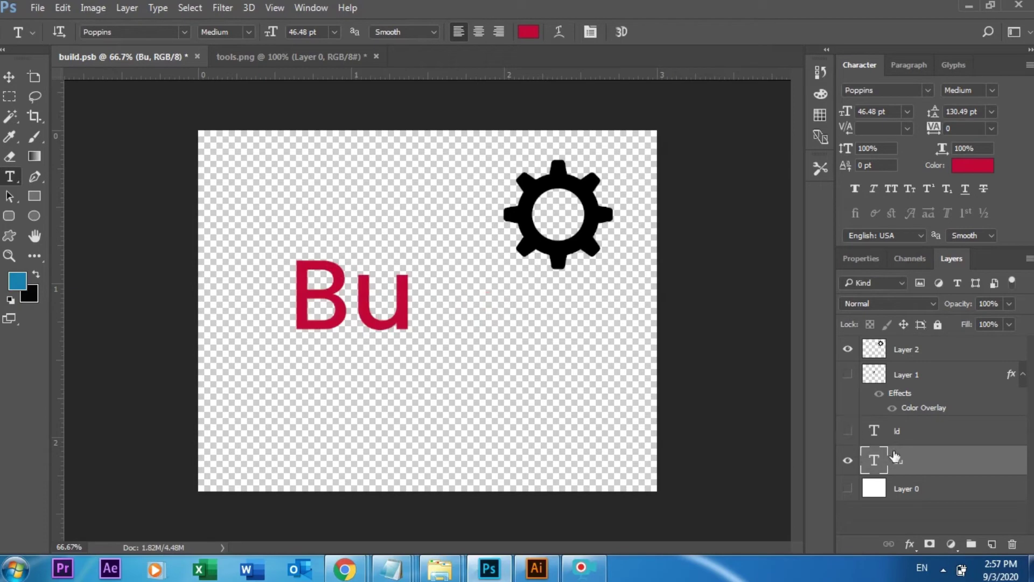
right_click(895, 457)
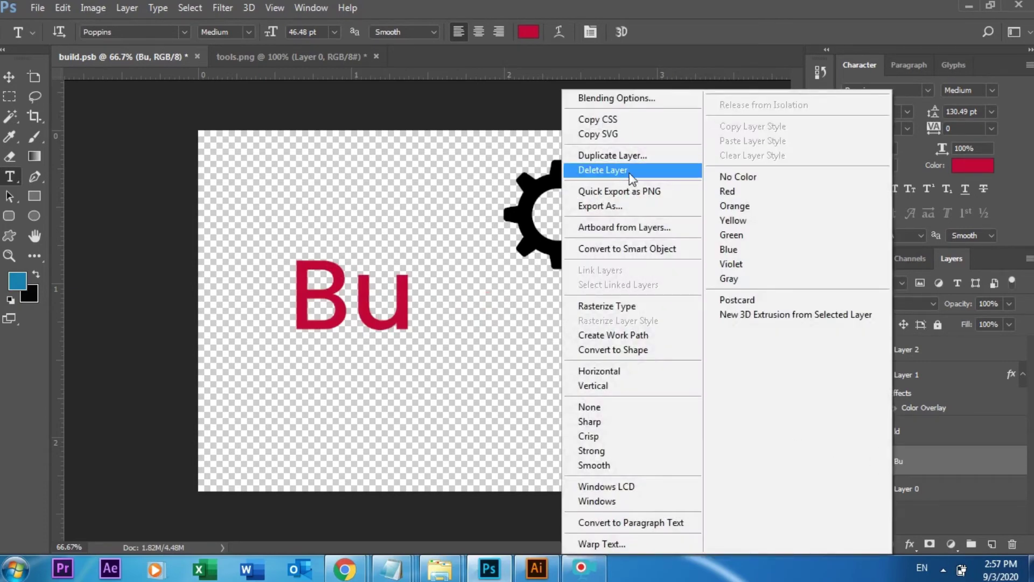
left_click(632, 157)
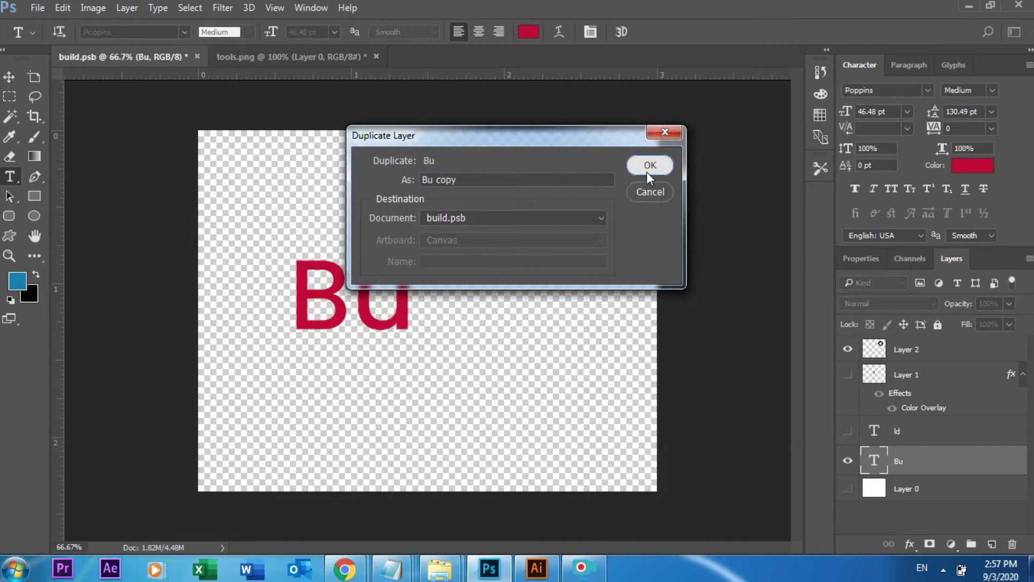
left_click(648, 167)
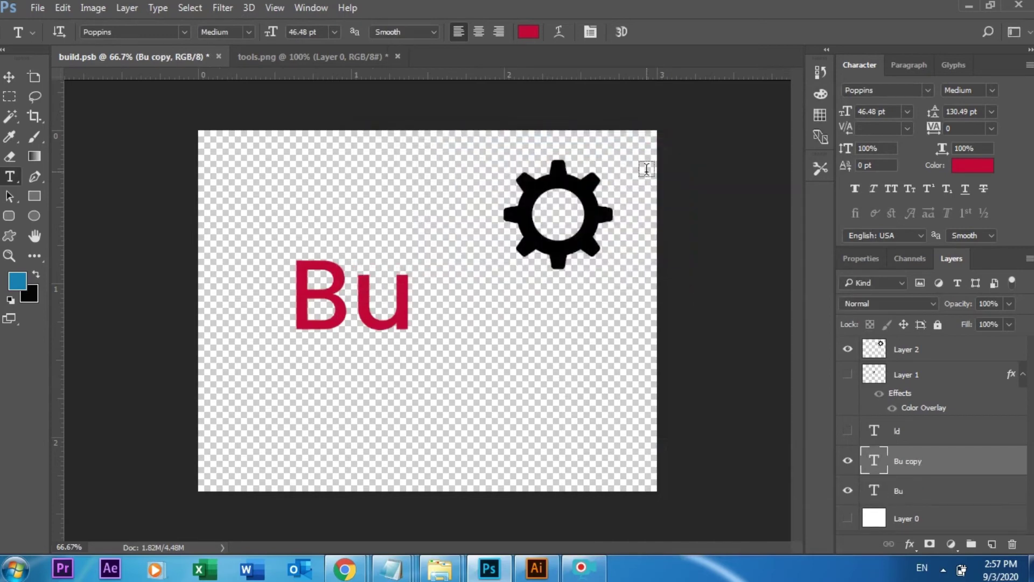
Move the Bu copy to the right of the original so it reads 'Bu Bu'.
left_click(9, 77)
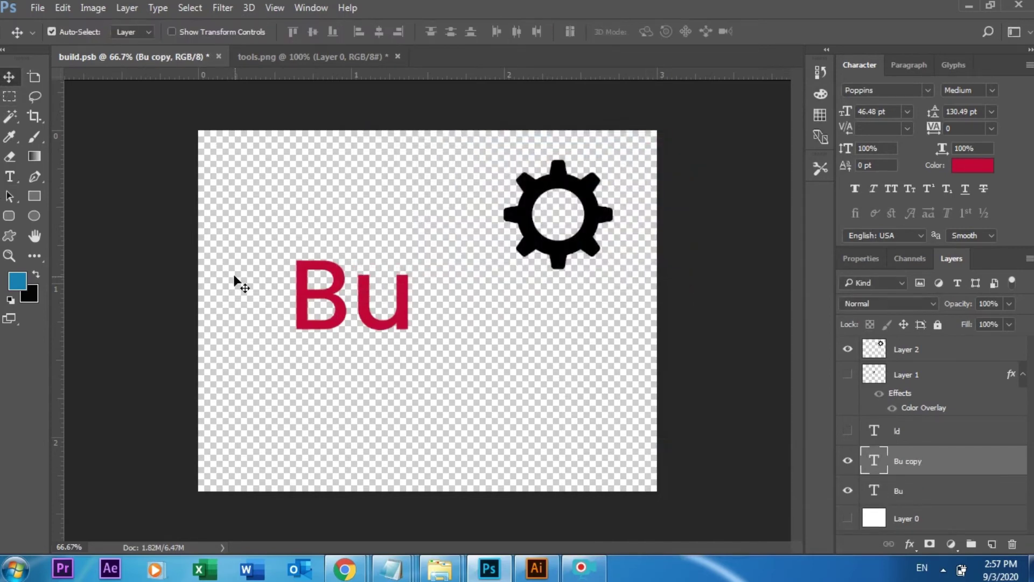
left_click_drag(311, 292, 455, 291)
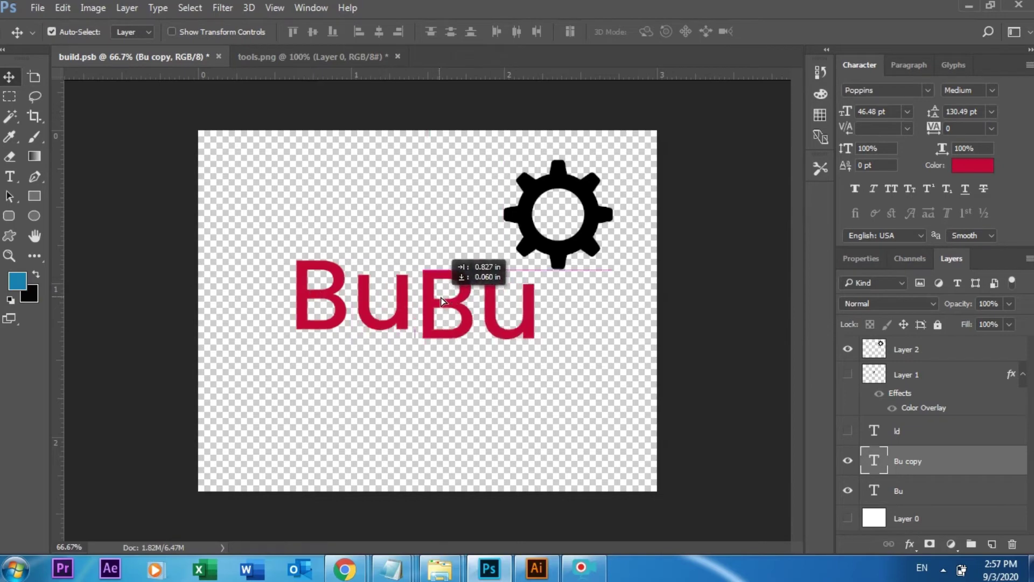
left_click_drag(455, 289, 455, 289)
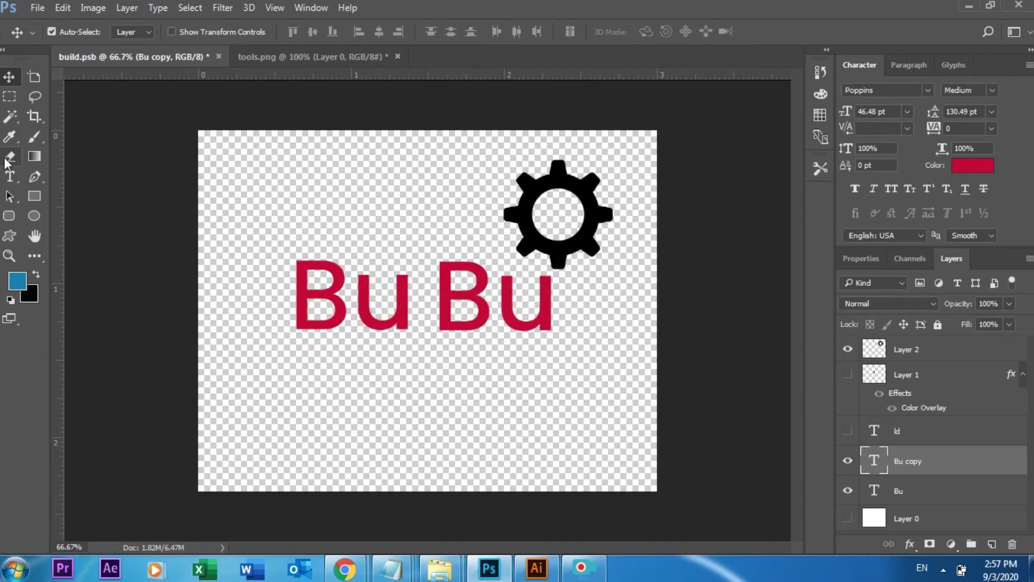
left_click(9, 179)
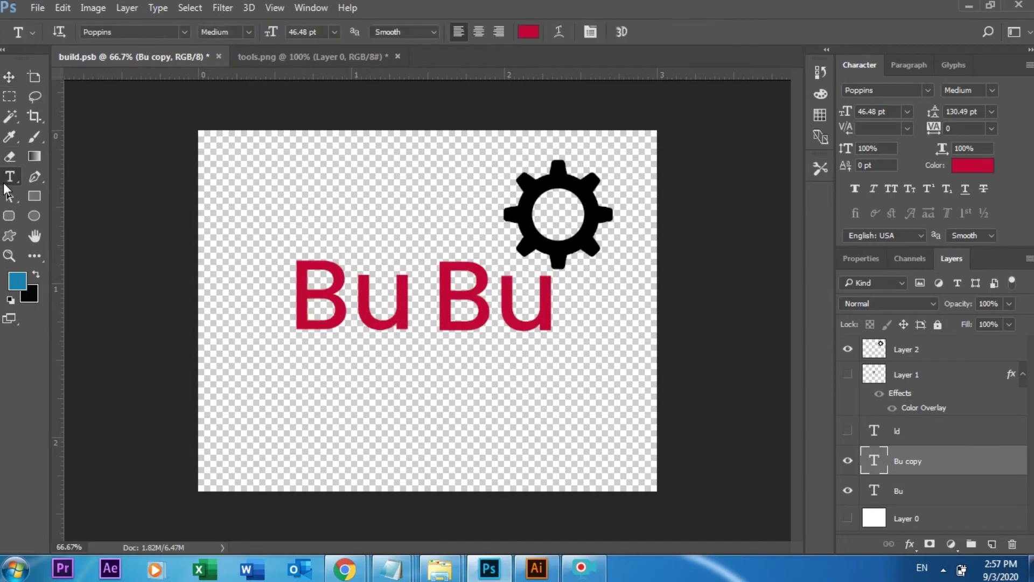
Retype the copy as 'ld', shift it right, and show the red wrench as the i.
double_click(471, 295)
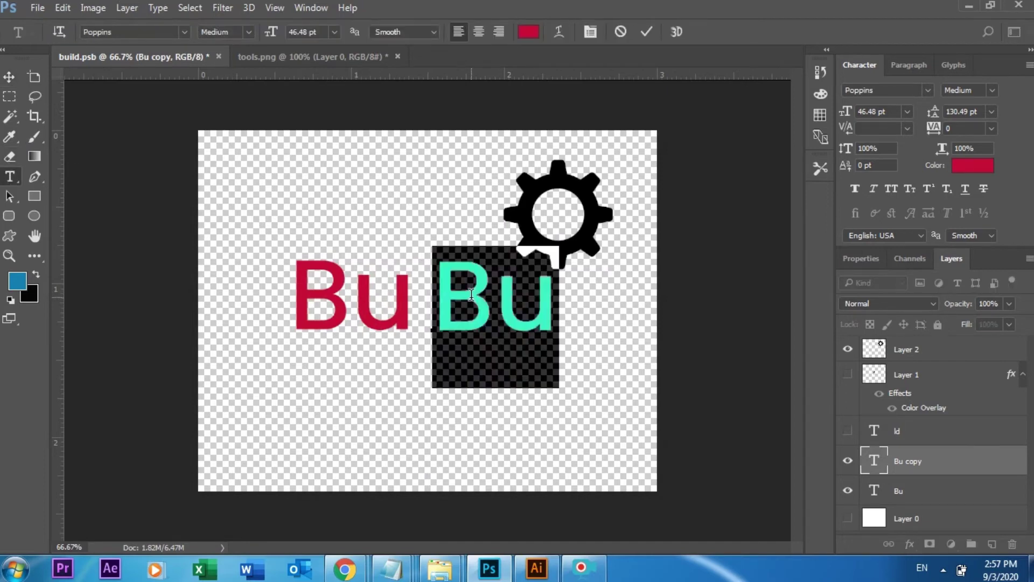
type("id")
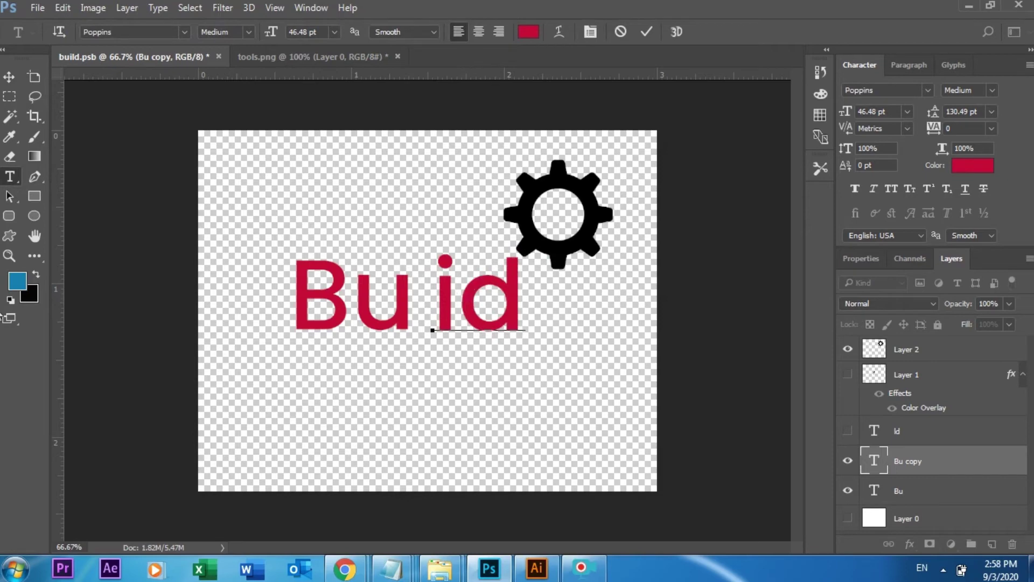
key("BackSpace")
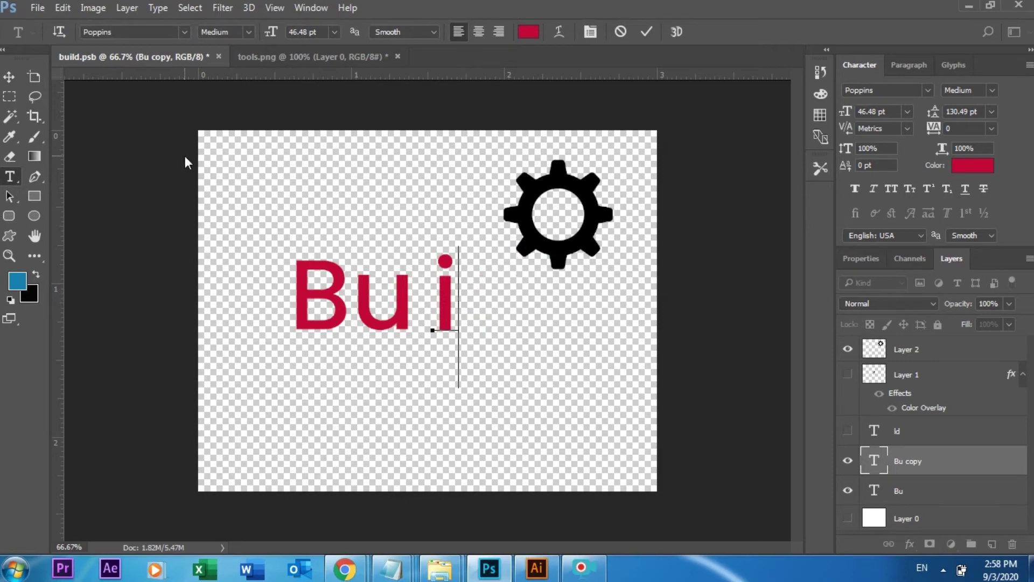
key("BackSpace")
type("l")
type("d")
left_click(8, 77)
left_click_drag(475, 287, 499, 287)
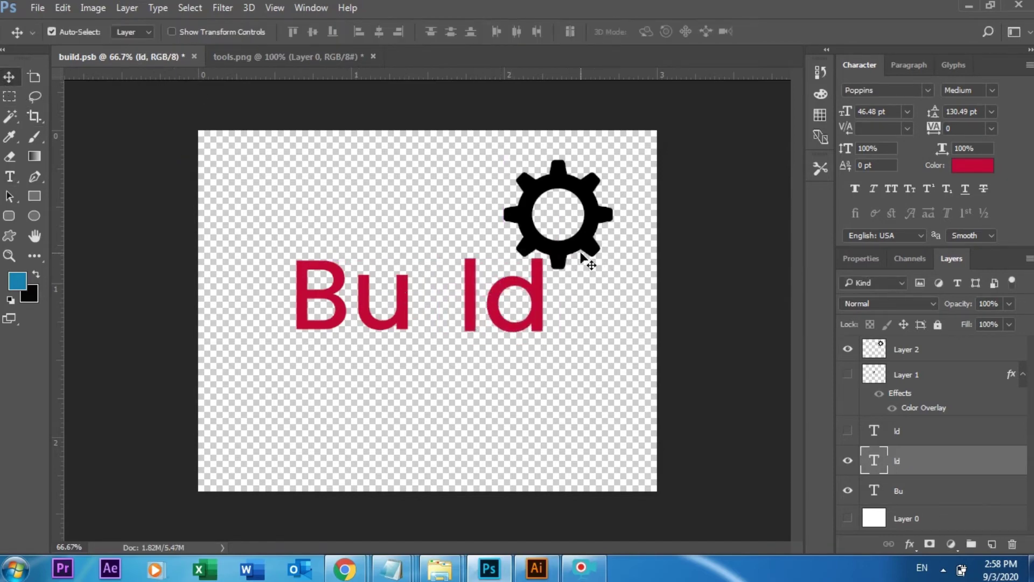
left_click(849, 375)
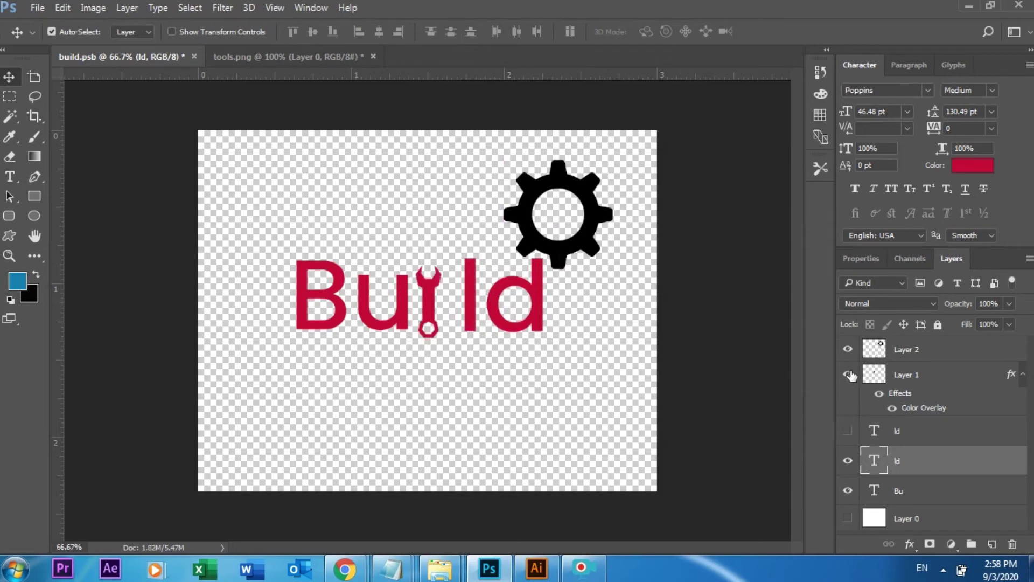
Scale the wrench to about 87%, tilt it about -20° into the word, and save.
left_click_drag(426, 290, 433, 291)
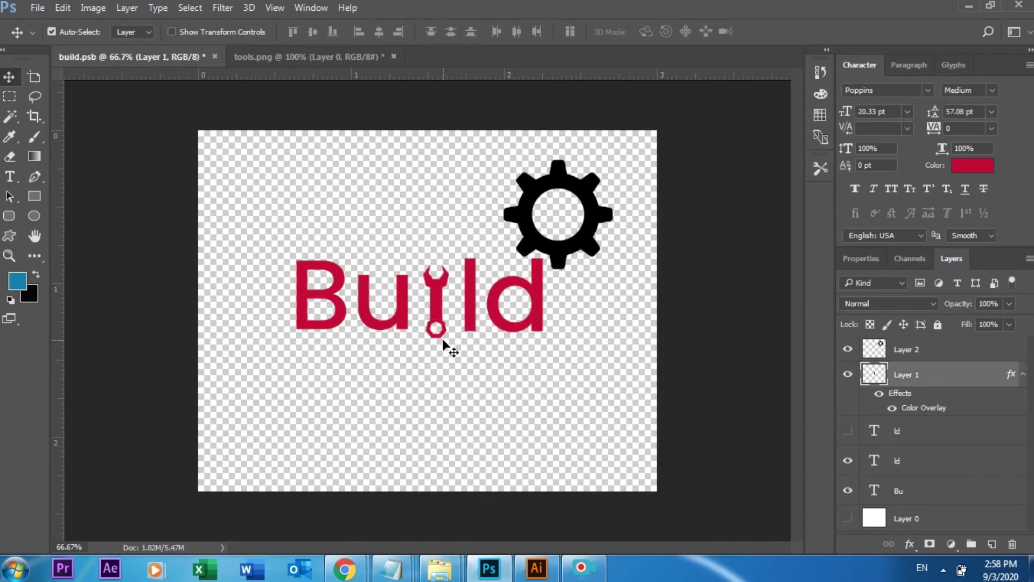
key("ctrl+t")
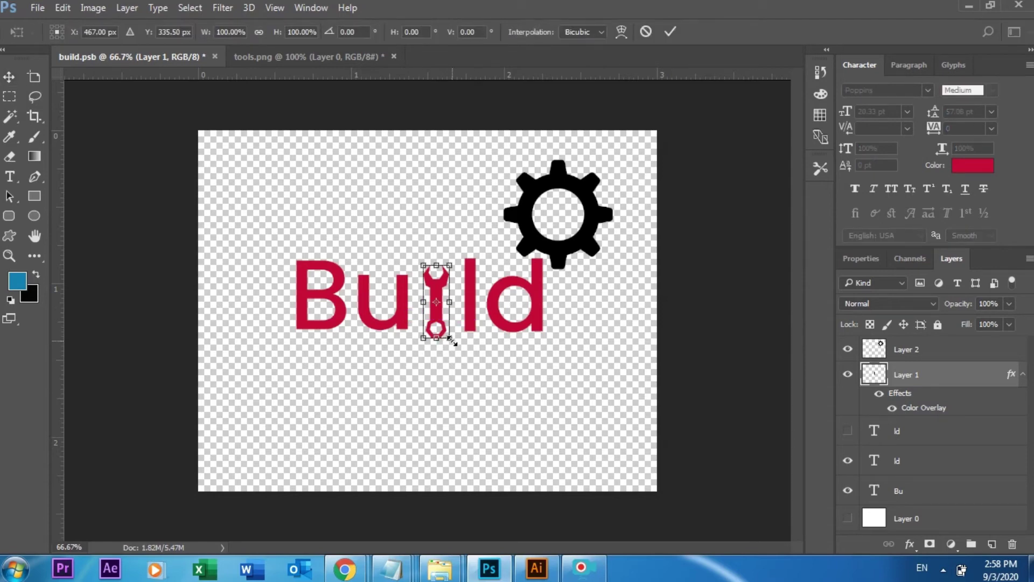
left_click_drag(451, 341, 452, 335)
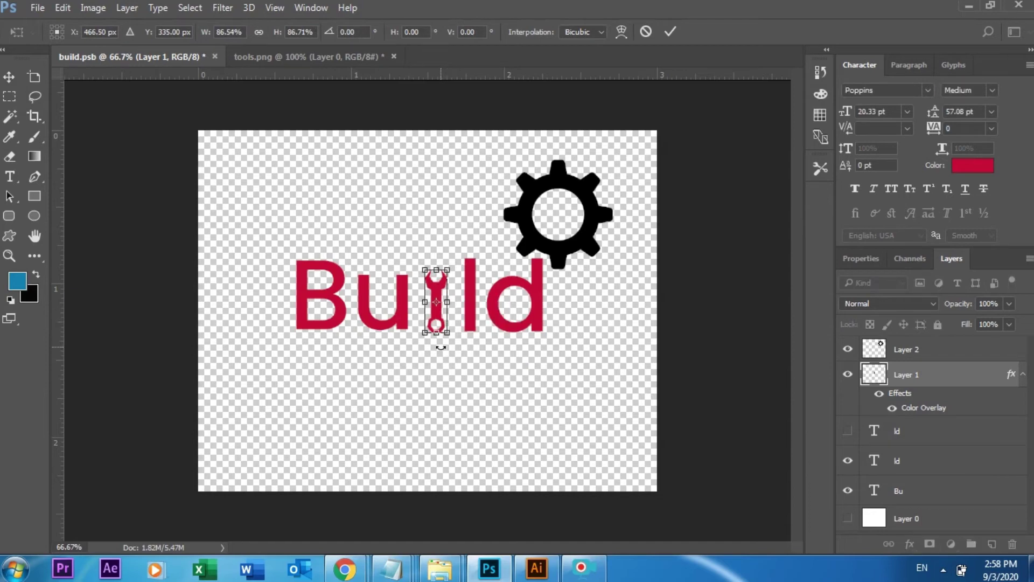
left_click_drag(450, 344, 464, 333)
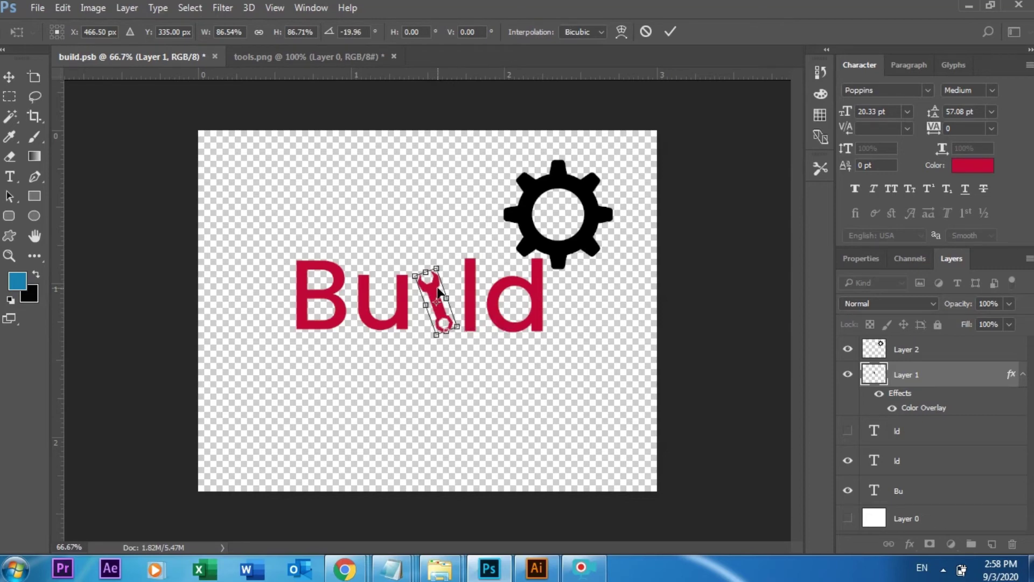
left_click_drag(440, 294, 441, 299)
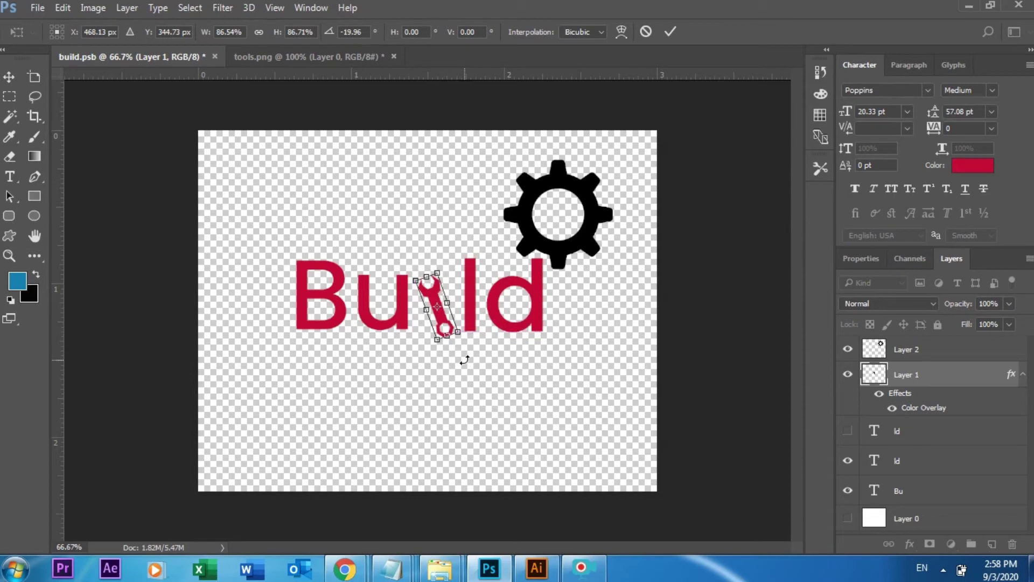
key("ctrl+s")
key("Return")
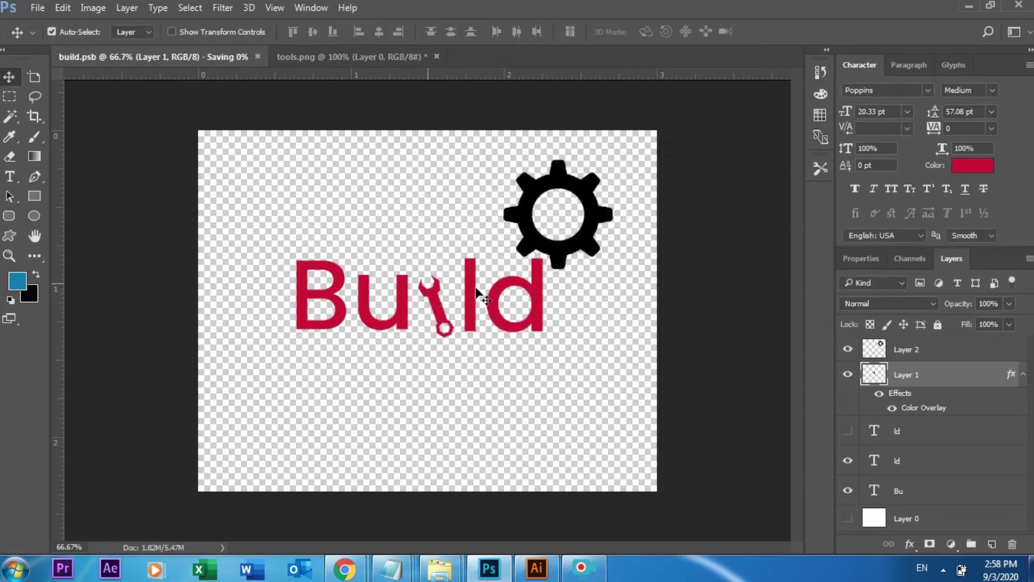
left_click(588, 194)
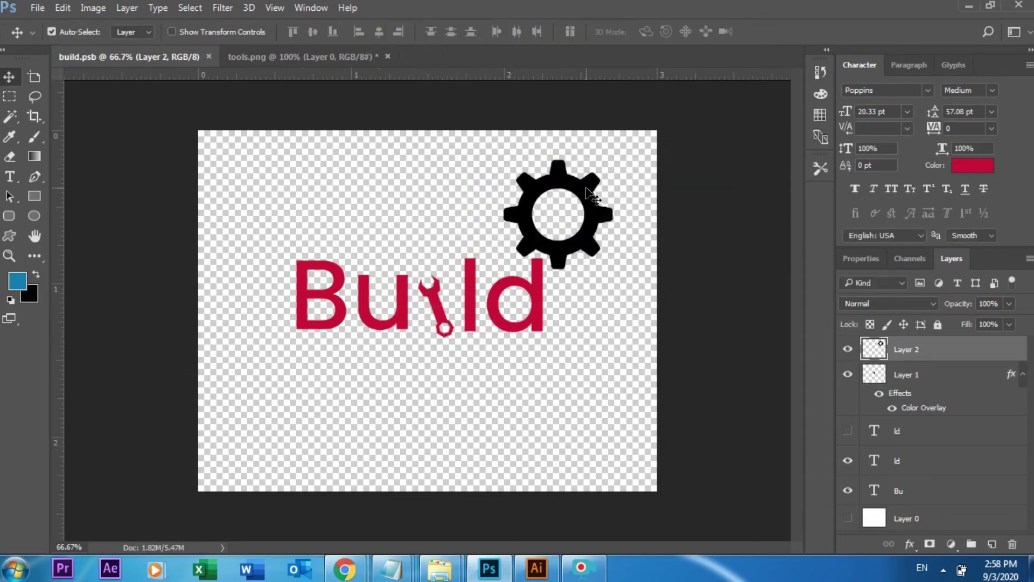
Scale the black gear above the Build text down to about 40% of its size.
key("ctrl")
key("ctrl+t")
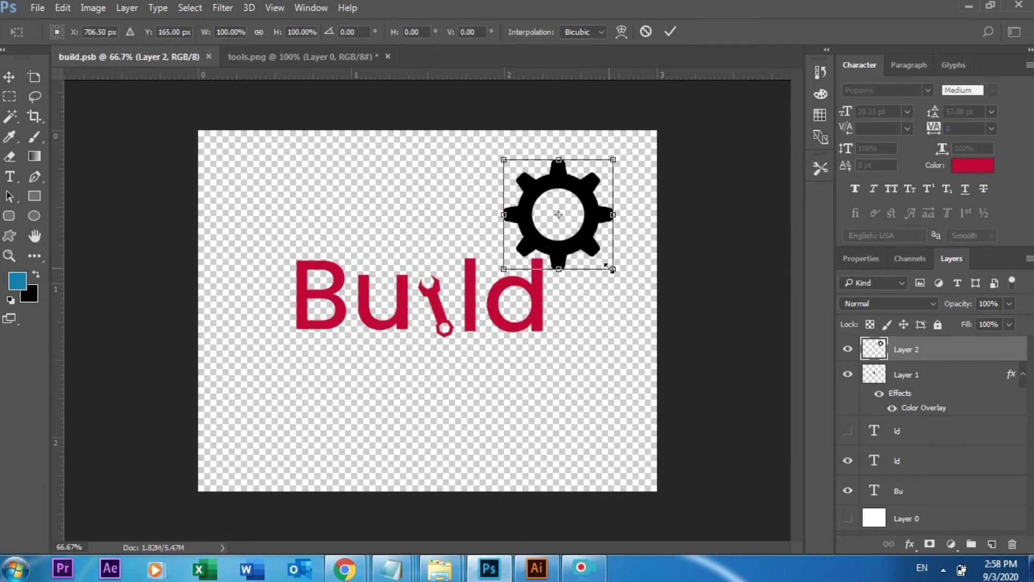
left_click_drag(611, 271, 587, 242)
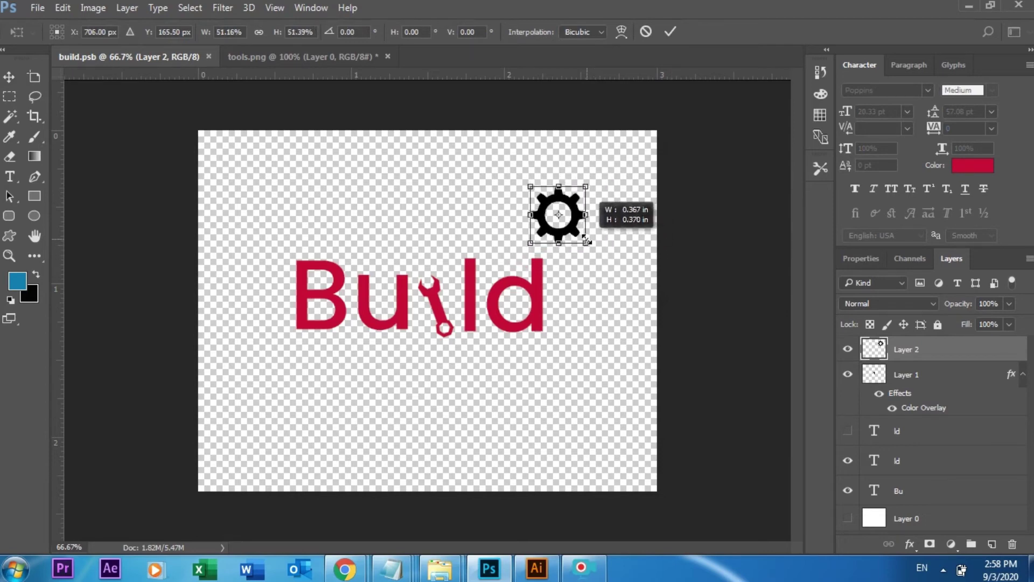
left_click_drag(588, 242, 583, 232)
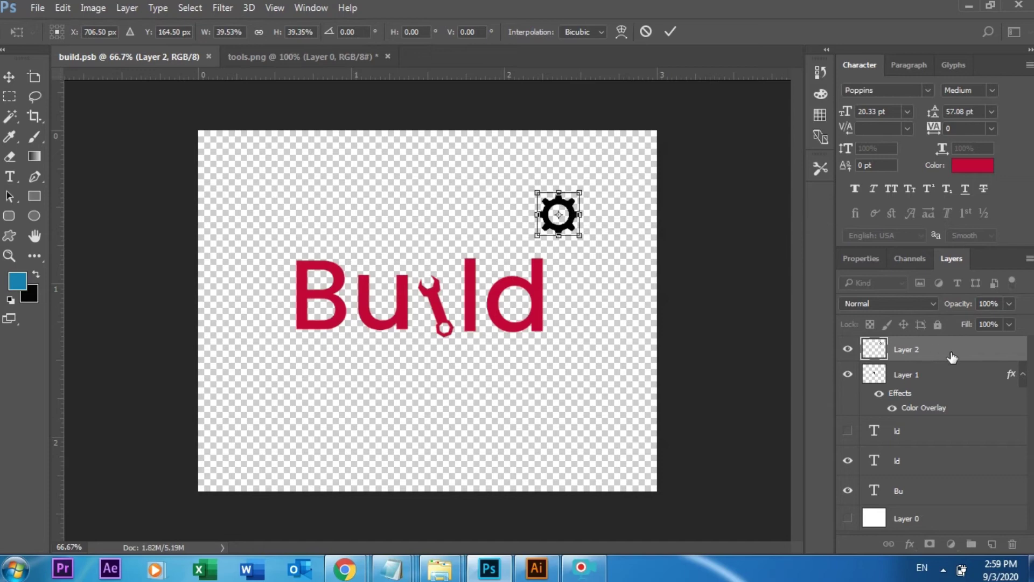
Apply the gear resize and save build.psb.
key("ctrl+s")
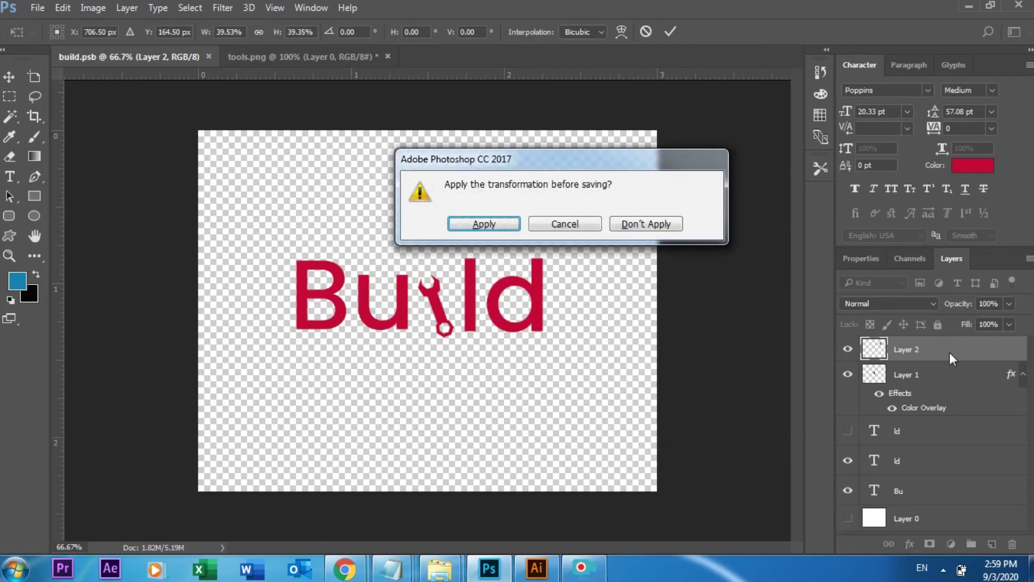
key("Return")
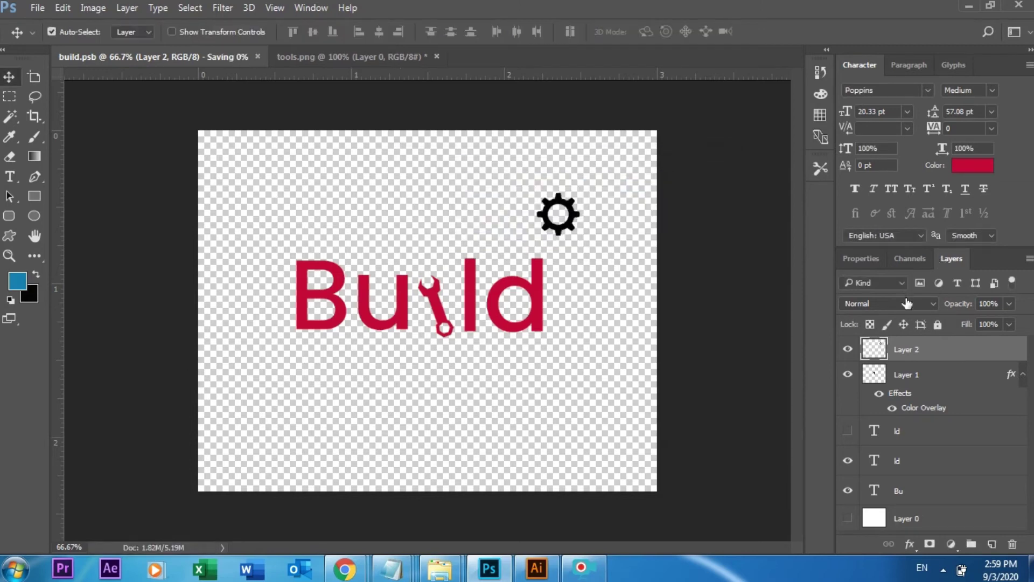
double_click(963, 350)
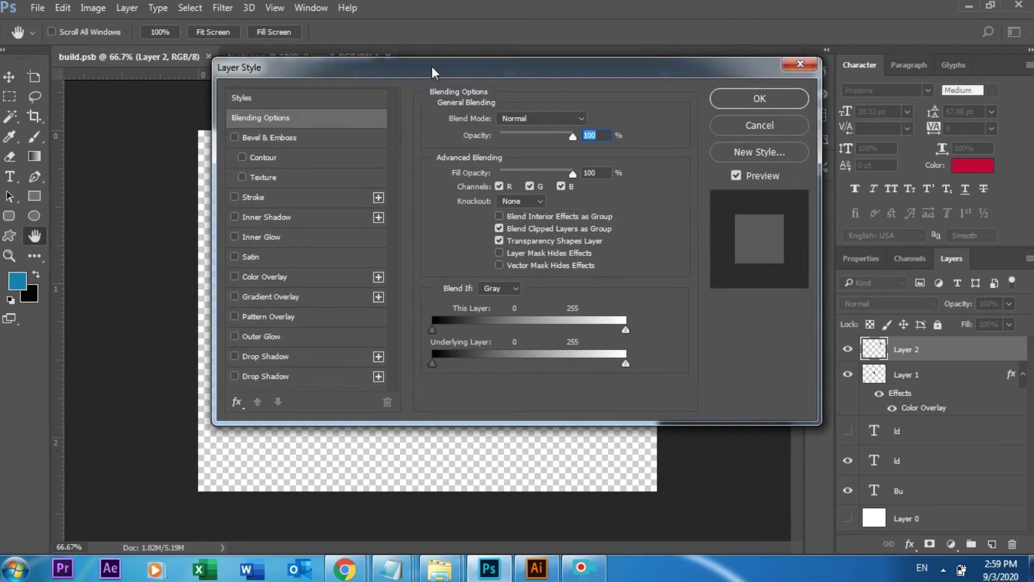
Give the gear (Layer 2) a red Color Overlay matching the logo.
left_click_drag(432, 66, 767, 261)
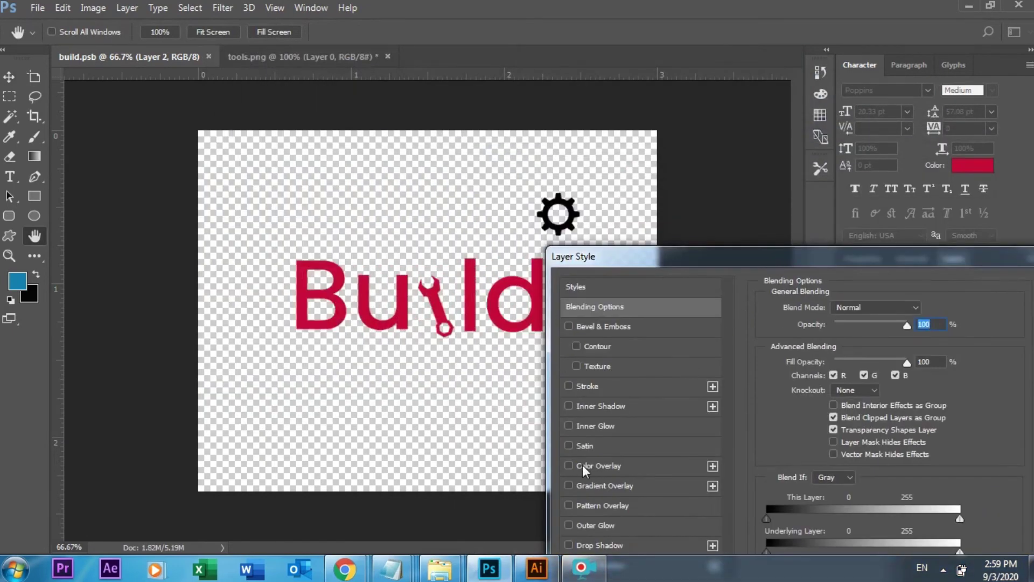
left_click(583, 467)
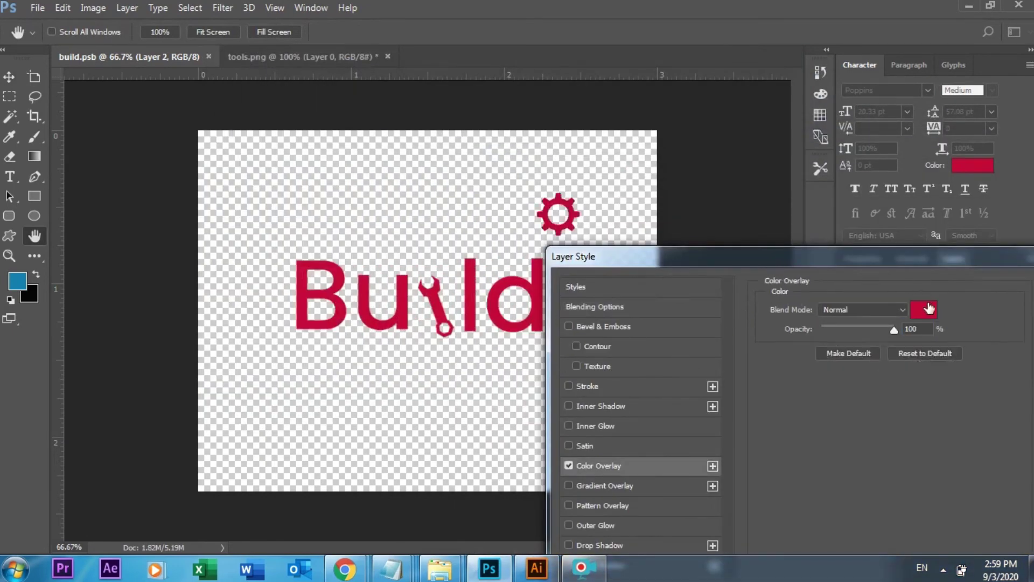
left_click_drag(967, 257, 792, 287)
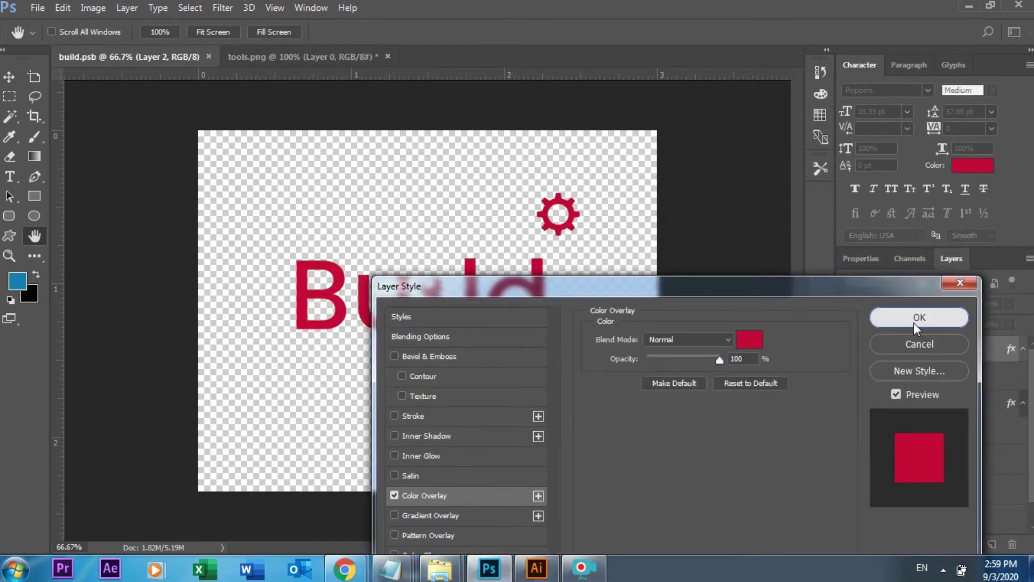
left_click(919, 318)
Move the gear onto the i of Build and scale it down to fit.
left_click_drag(563, 197, 499, 225)
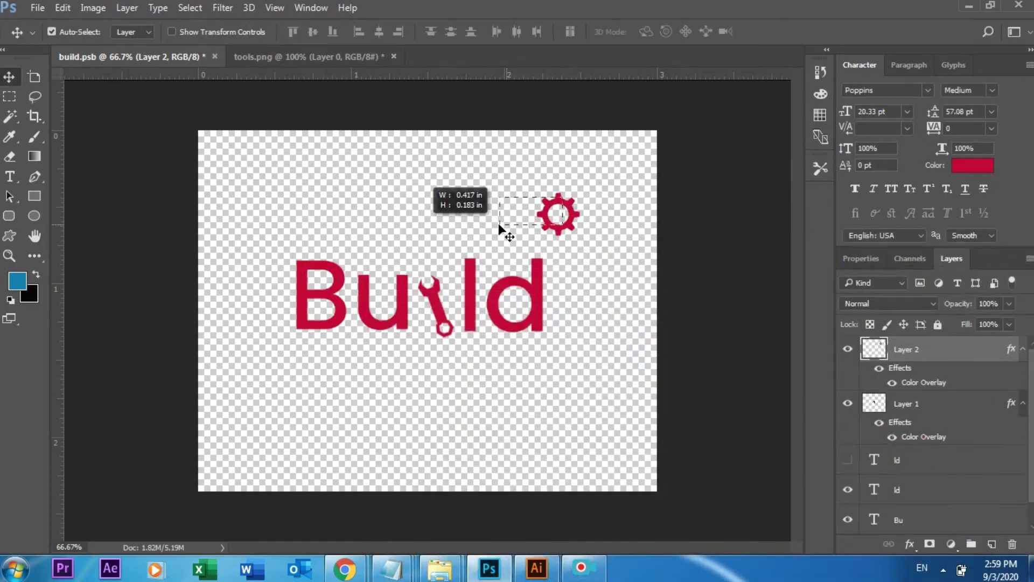
mouse_move(555, 203)
left_mouse_down()
mouse_move(439, 224)
mouse_move(433, 238)
left_mouse_up()
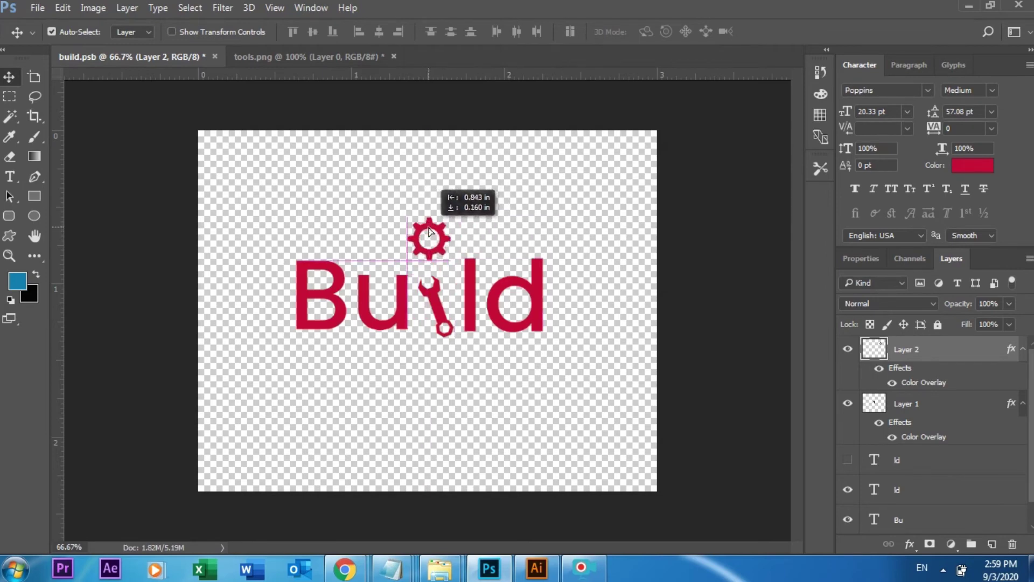
left_click_drag(432, 235, 428, 235)
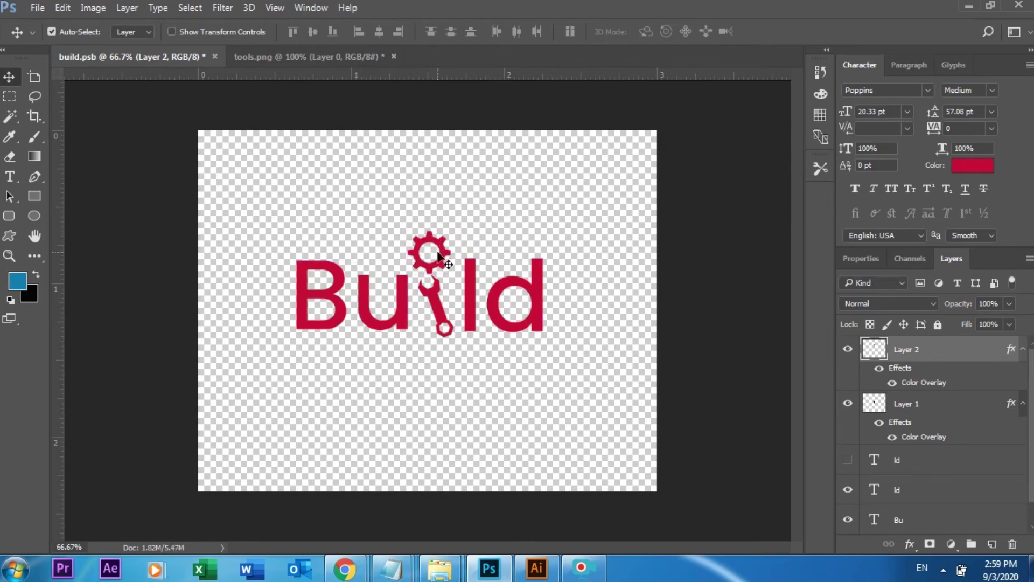
key("ctrl")
key("ctrl+t")
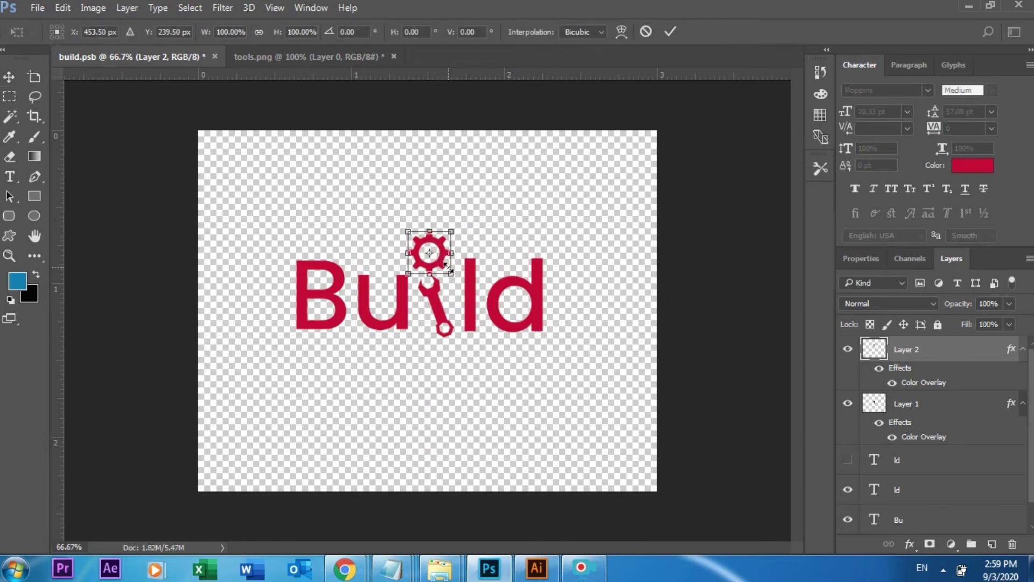
left_click_drag(452, 273, 437, 252)
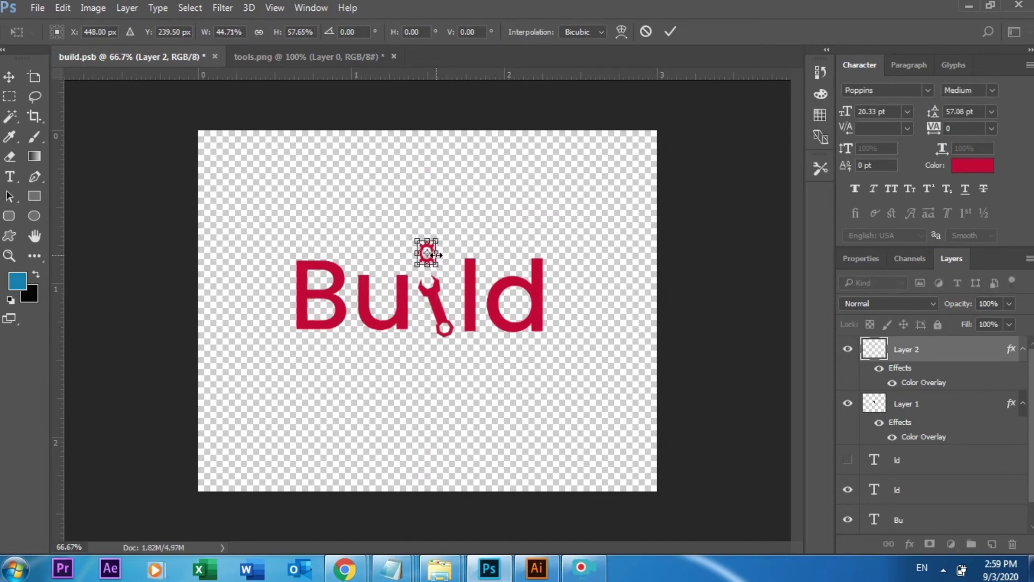
key("ctrl+z")
left_click_drag(434, 249, 436, 263)
key("ctrl+z")
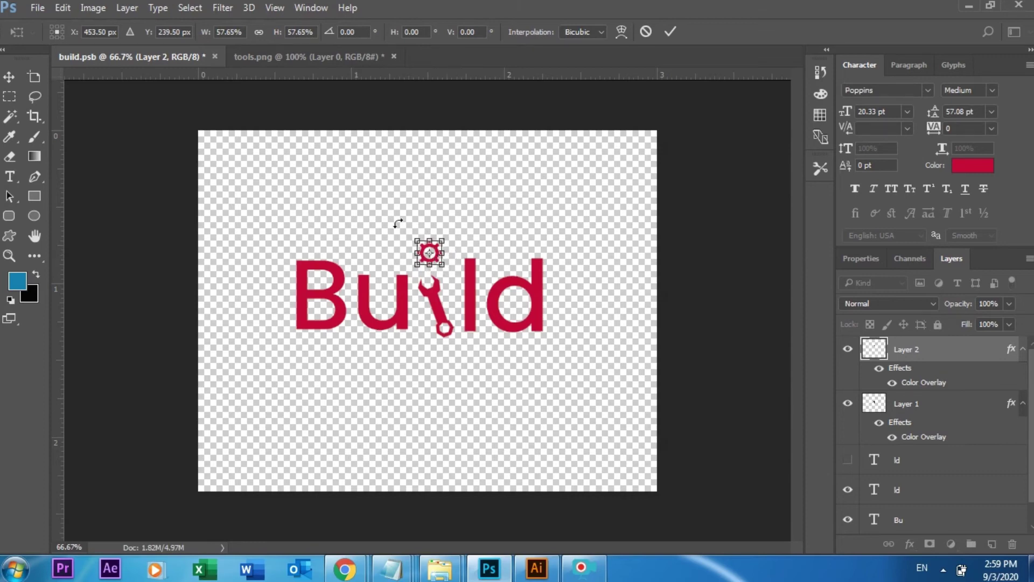
left_click(9, 84)
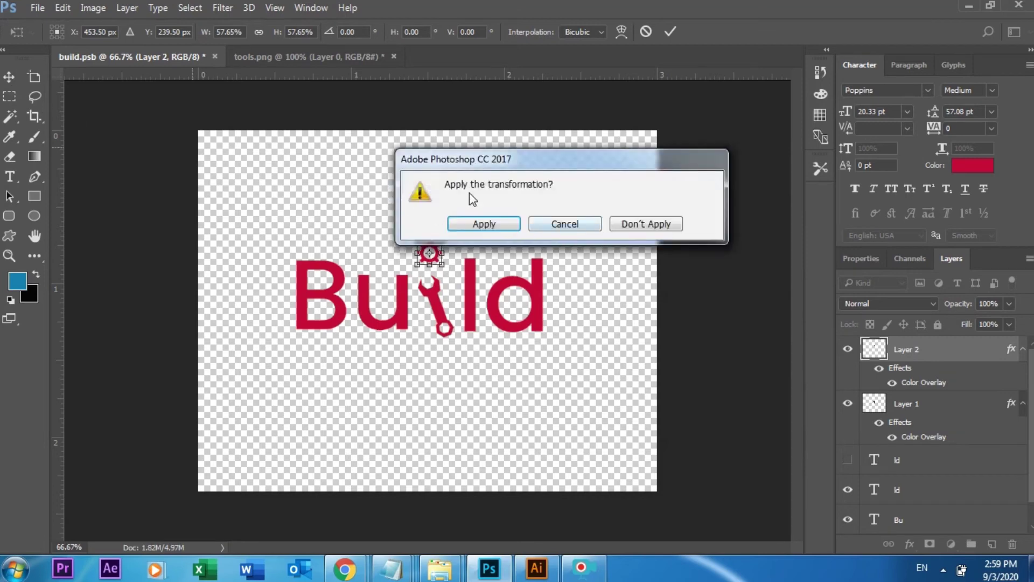
left_click(483, 224)
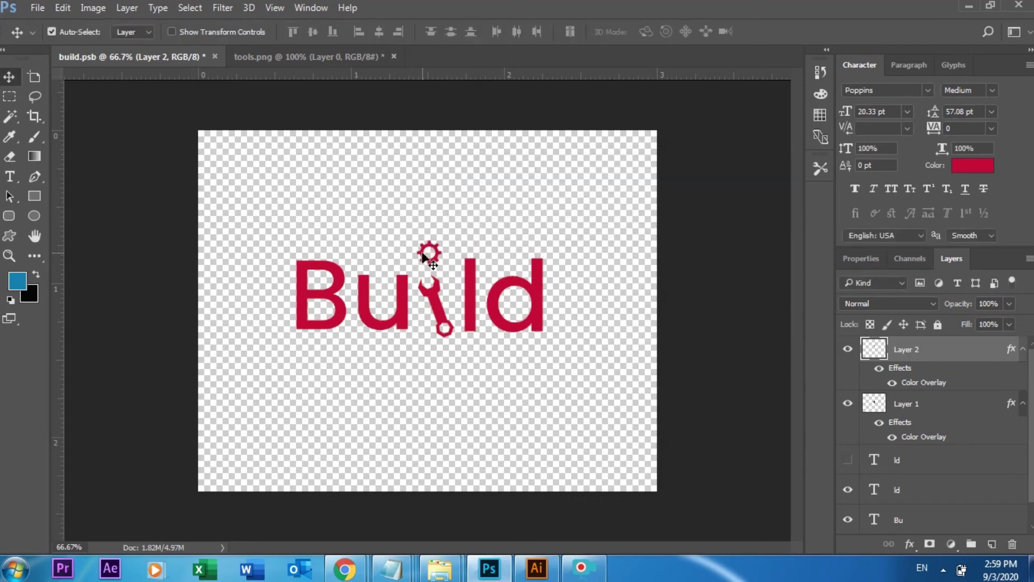
Fine-tune the gear's position as the dot of the i, then save the document.
left_click_drag(435, 258, 437, 256)
key("Down")
key("Down")
key("Down")
key("Down")
key("Down")
key("Down")
key("Down")
key("Down")
key("Down")
key("Down")
key("Down")
key("Down")
key("Down")
key("Down")
key("Down")
key("Down")
key("Down")
key("Down")
key("Down")
key("Down")
key("Down")
key("Right")
key("Right")
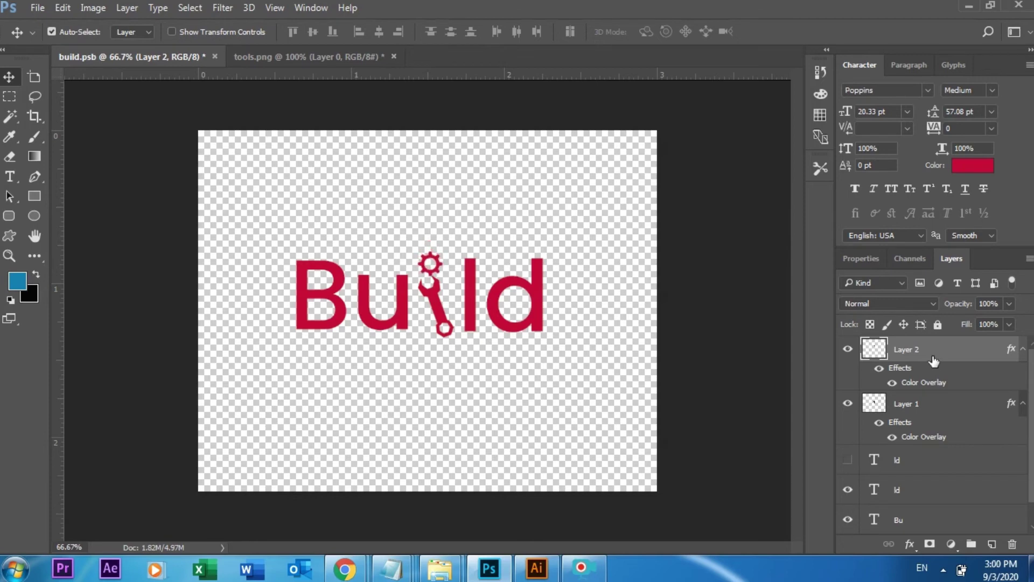
left_click_drag(423, 268, 423, 262)
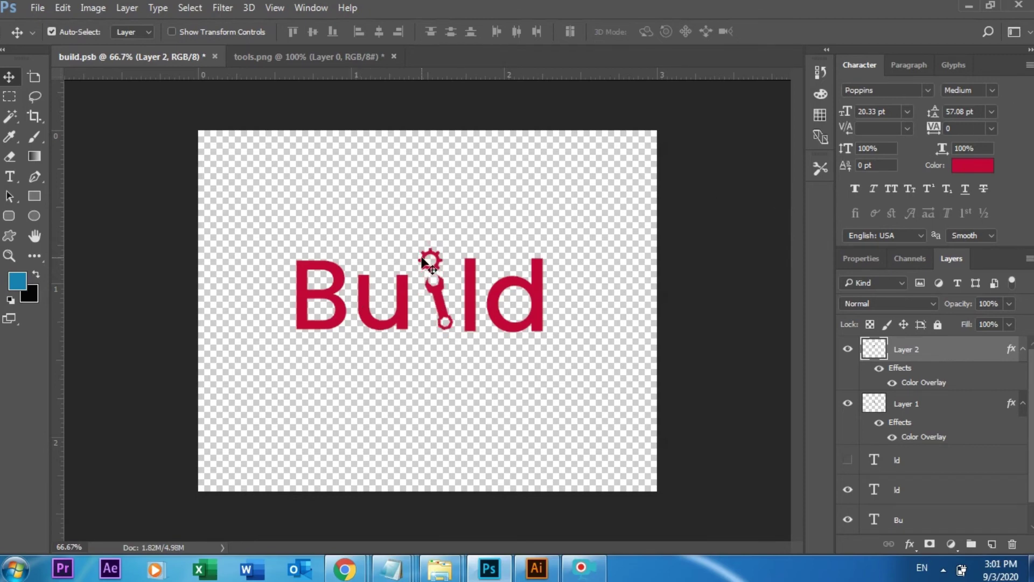
key("Left")
key("Left")
key("Left")
key("ctrl")
key("ctrl+s")
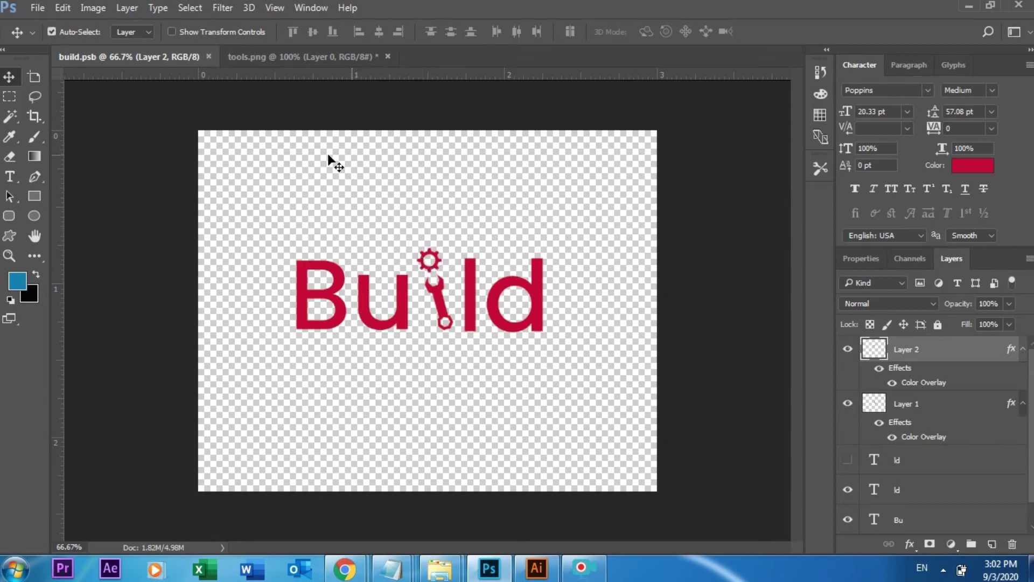
left_click(44, 6)
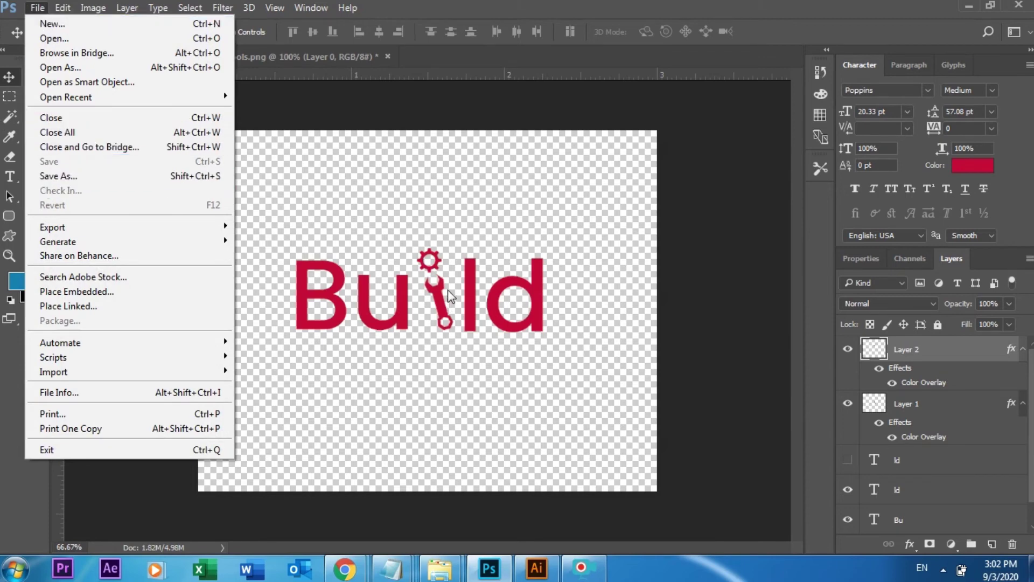
Change the Bu letters' text colour to blue #076dc3 using the Type tool.
left_click(479, 286)
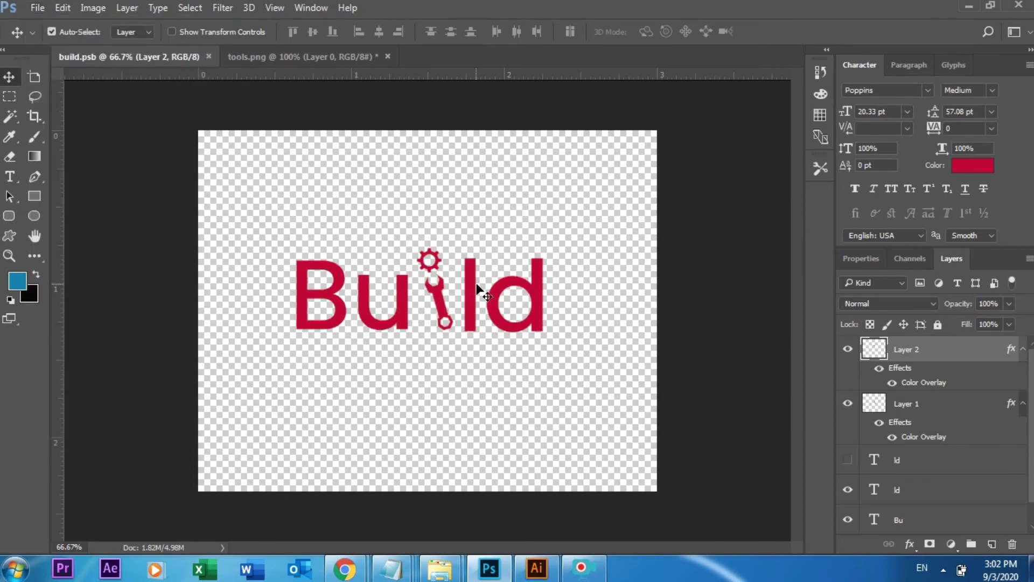
left_click(10, 177)
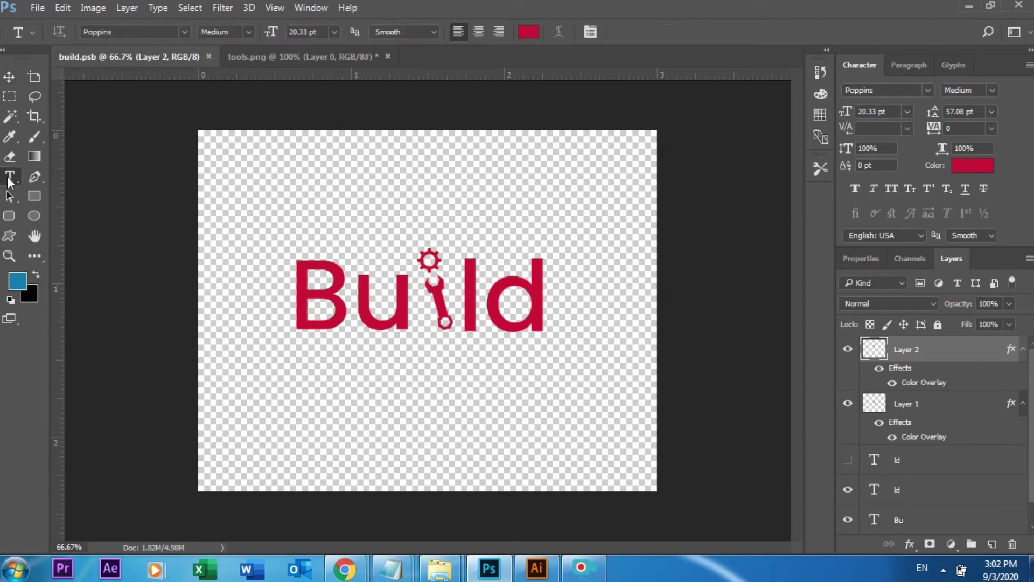
double_click(343, 280)
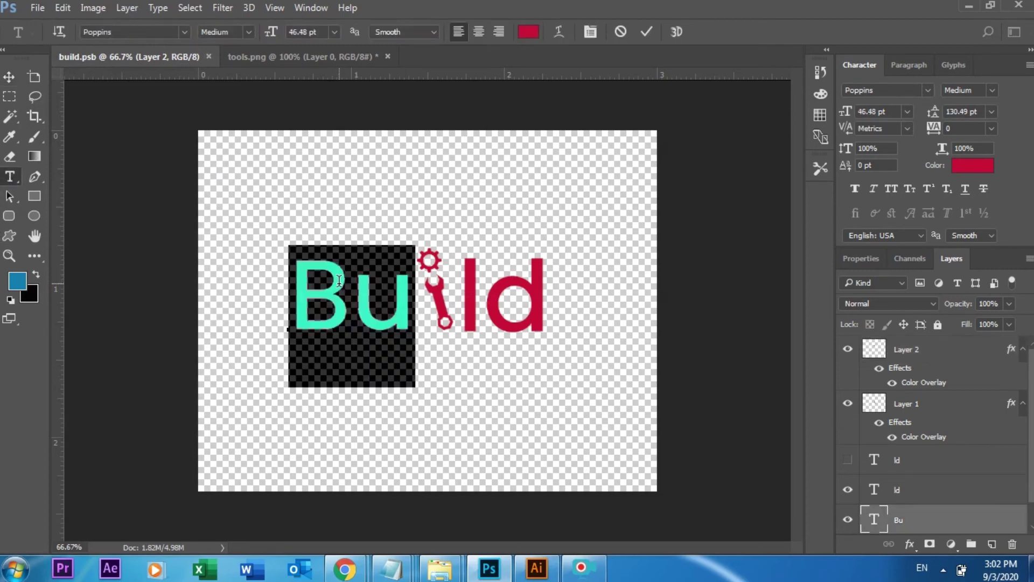
left_click(526, 34)
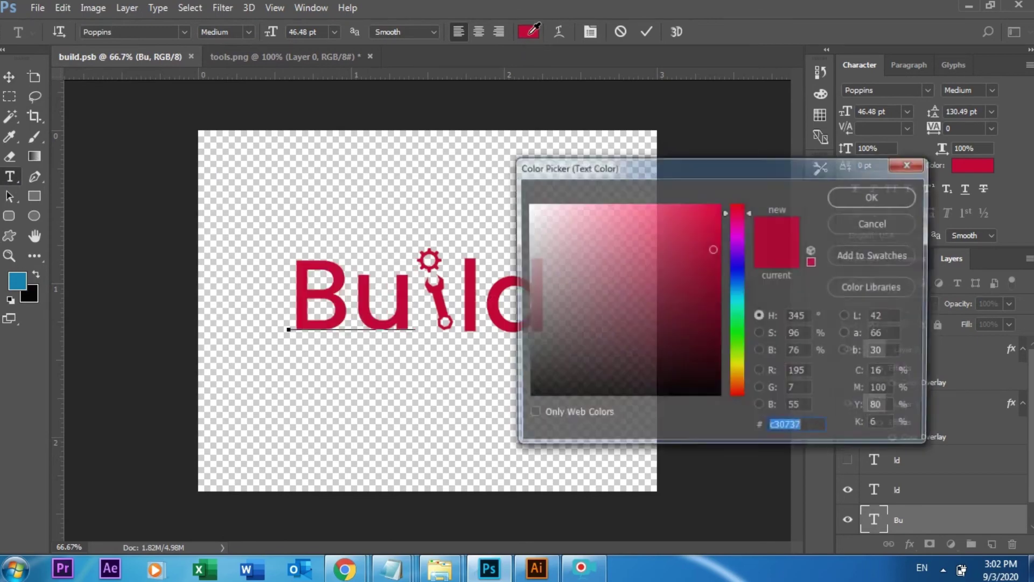
left_click(739, 287)
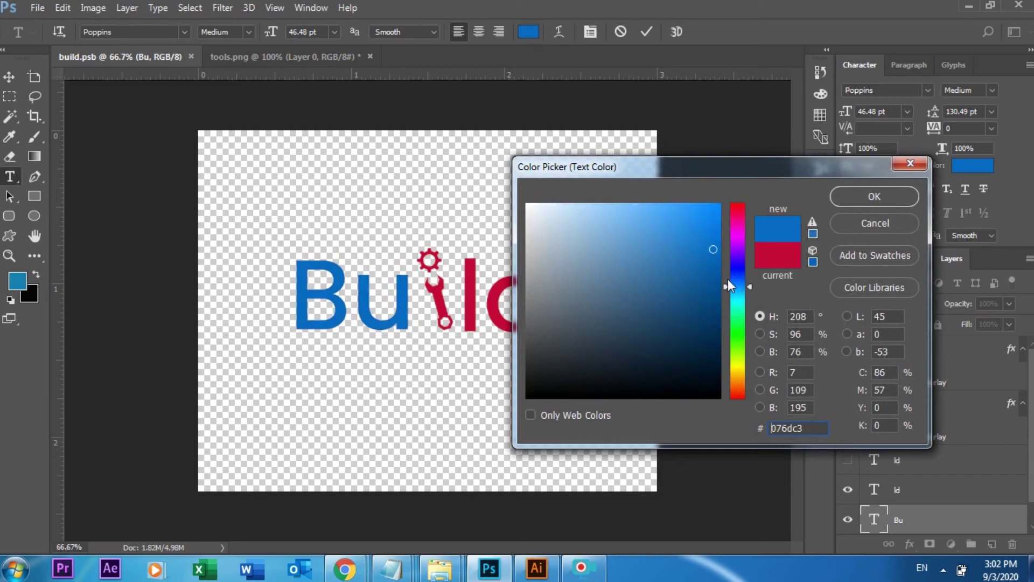
left_click(875, 196)
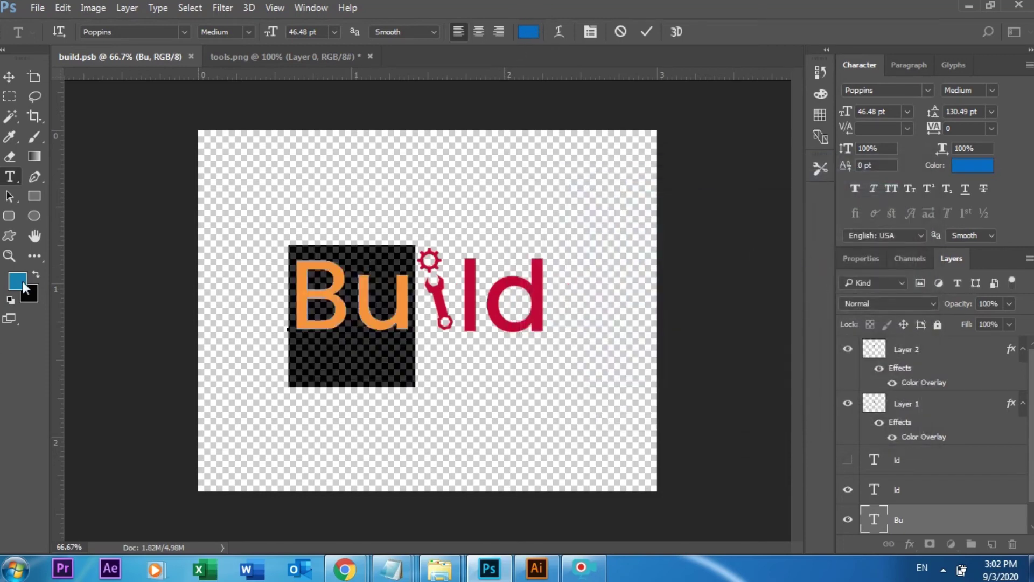
left_click(529, 31)
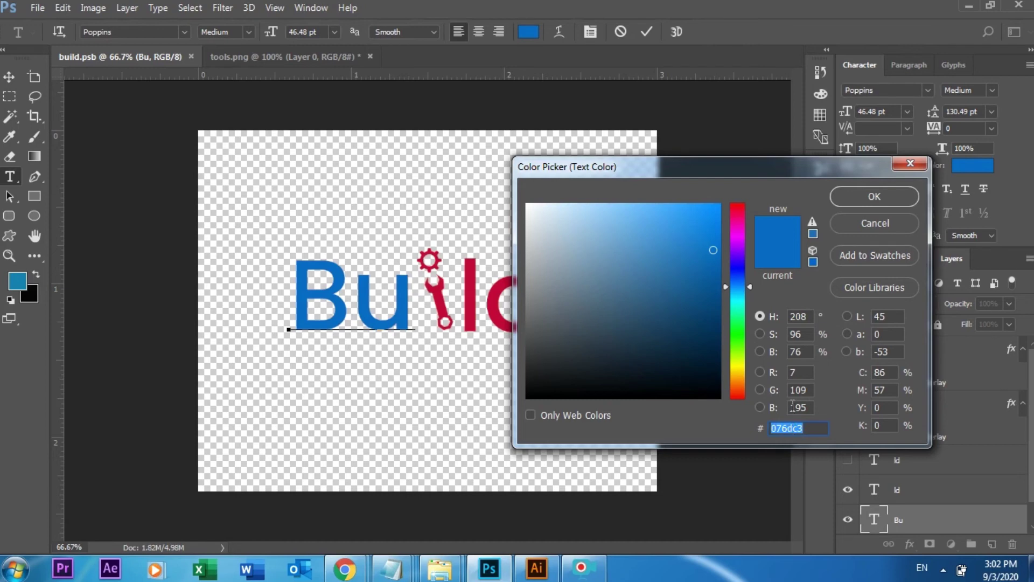
left_click(910, 200)
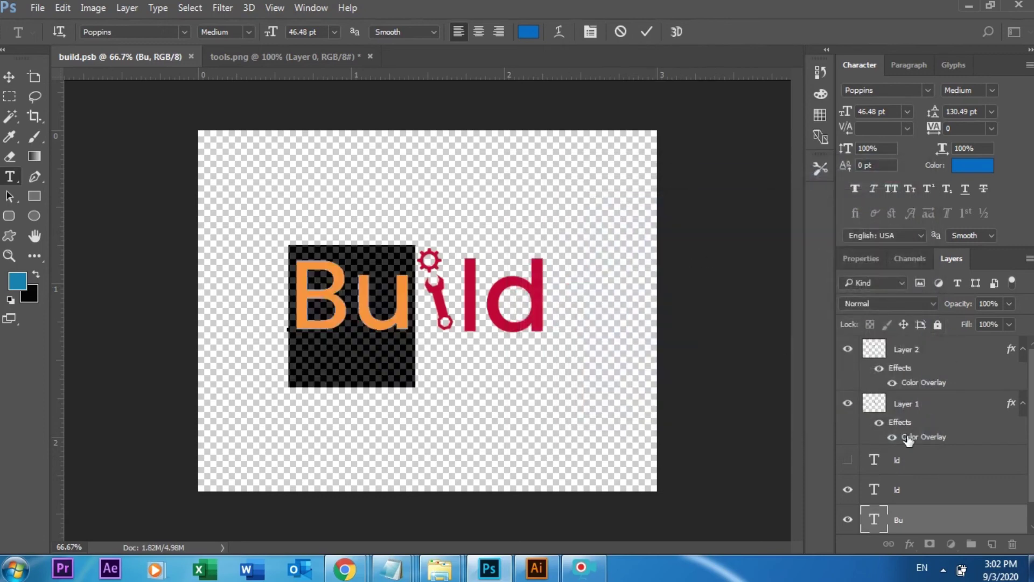
left_click(911, 485)
double_click(911, 487)
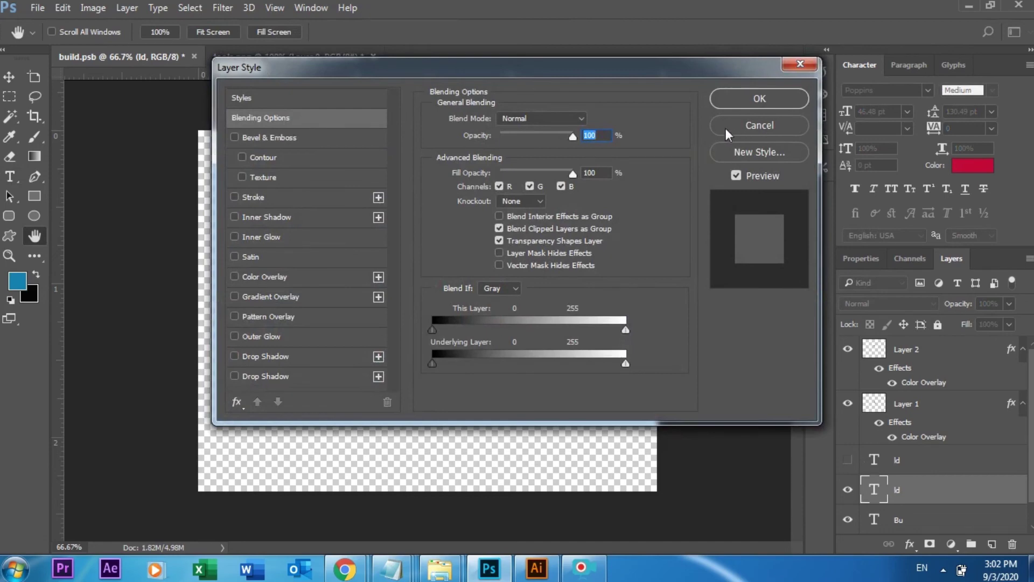
Give the ld text layer a Color Overlay of hex 076dc3.
left_click(281, 278)
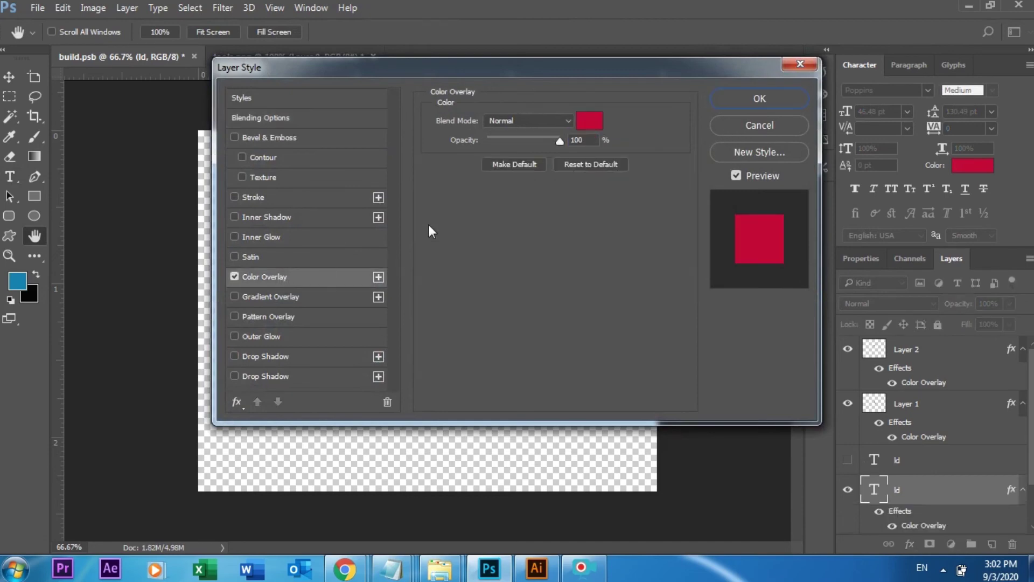
left_click(587, 122)
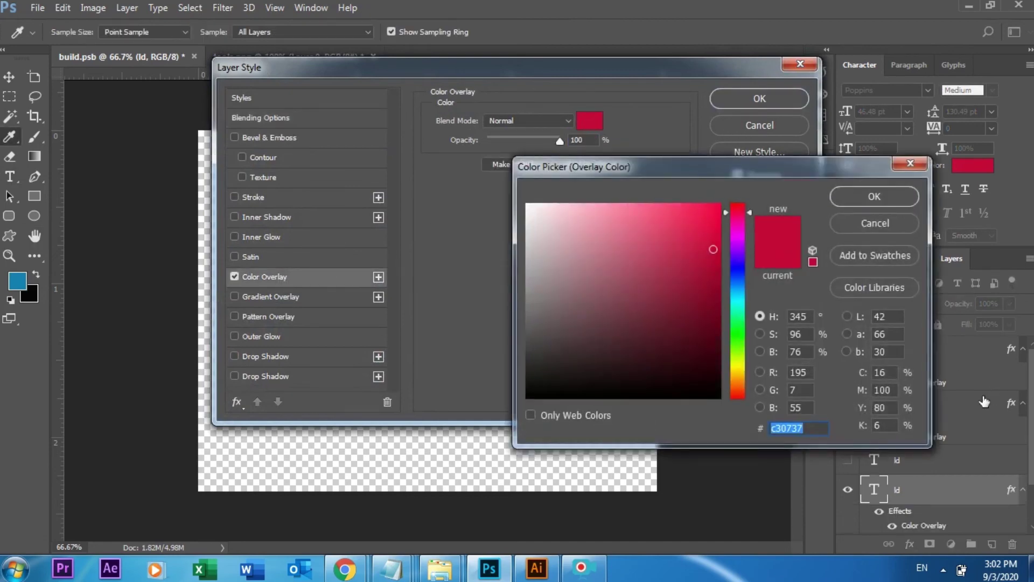
type("076dc3")
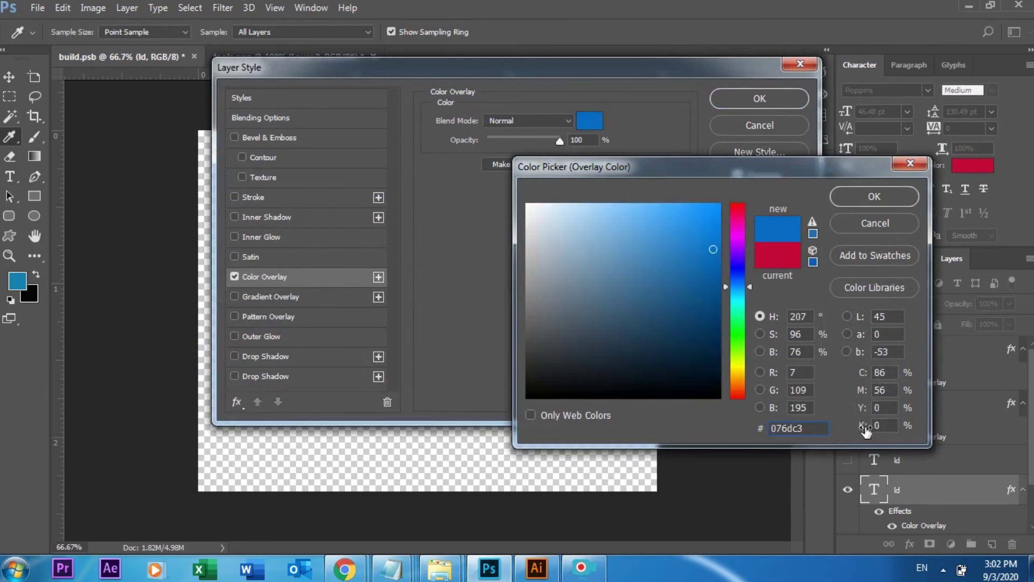
left_click(856, 202)
left_click(759, 108)
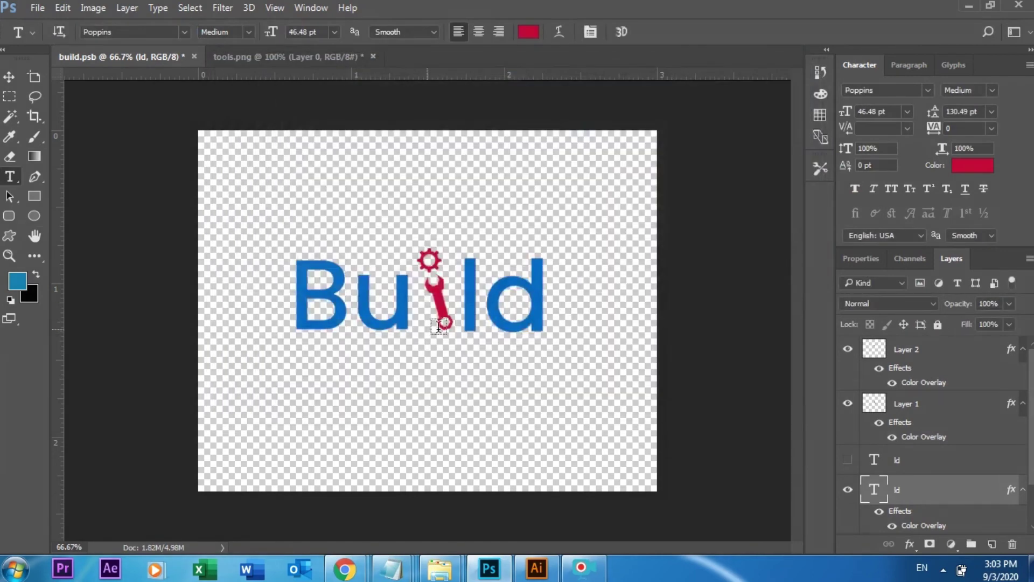
Change the wrench's (Layer 1) Color Overlay to blue 076dc3.
double_click(956, 414)
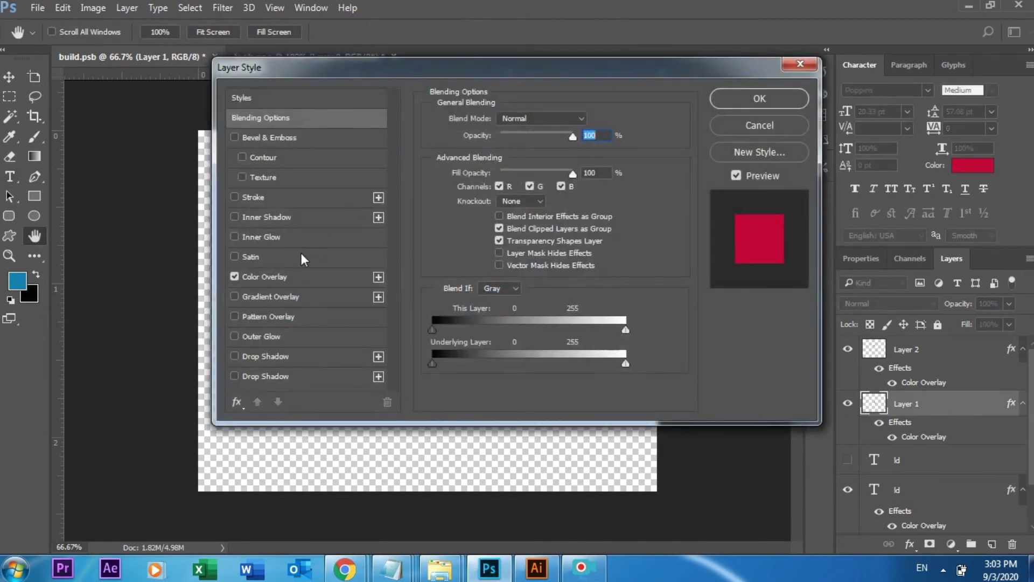
left_click(294, 276)
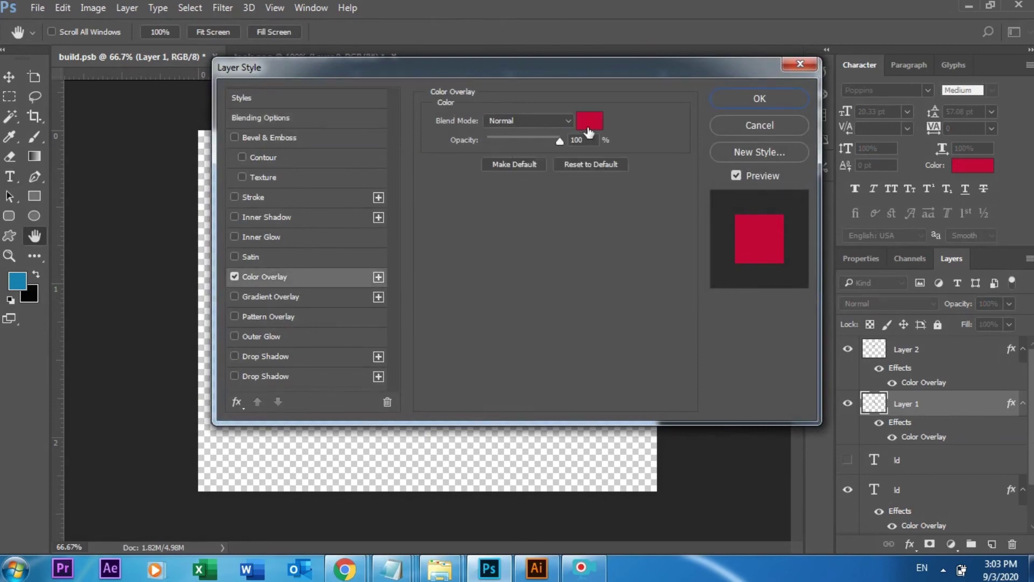
left_click(590, 125)
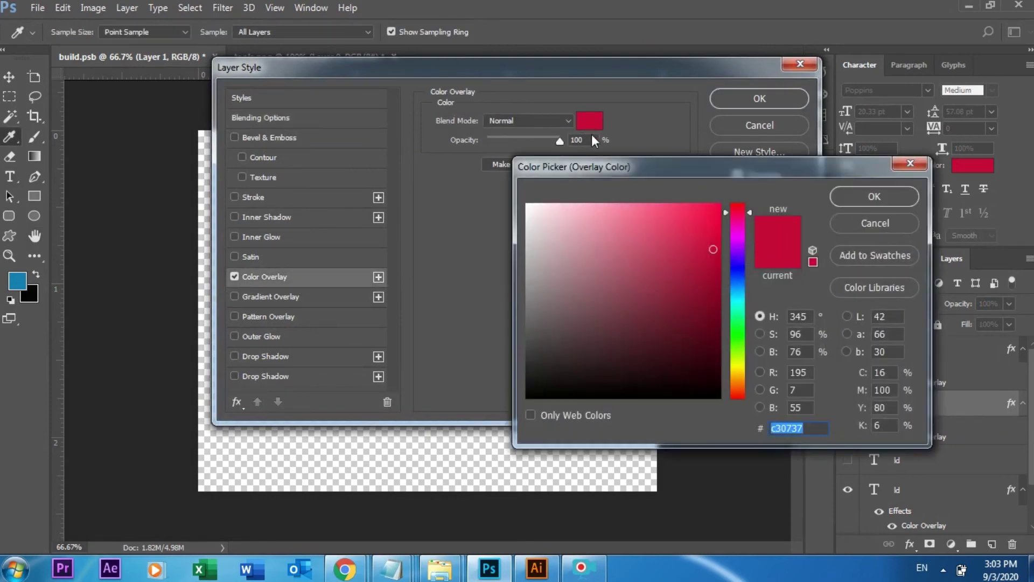
type("076dc3")
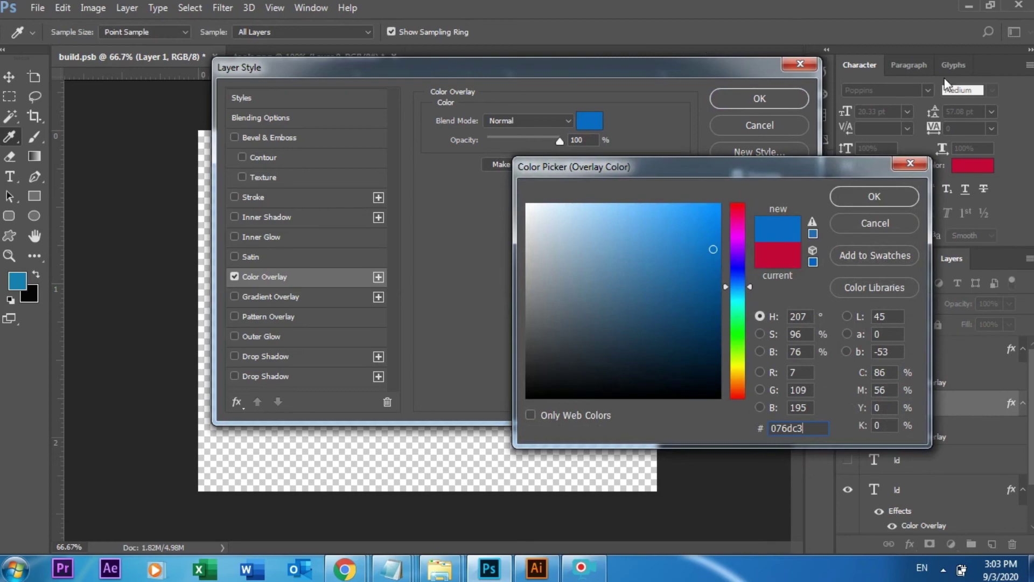
left_click(883, 198)
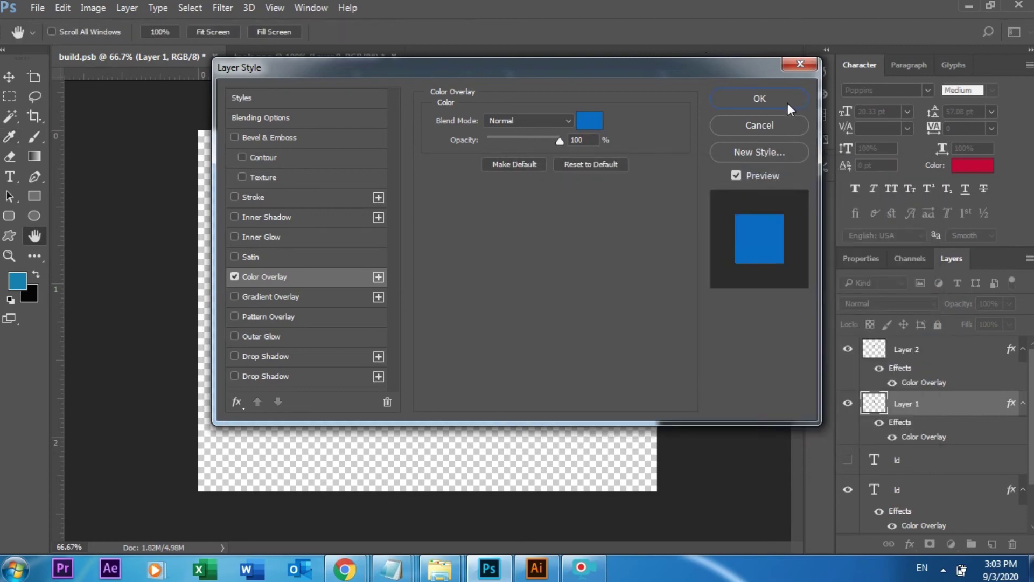
left_click(788, 103)
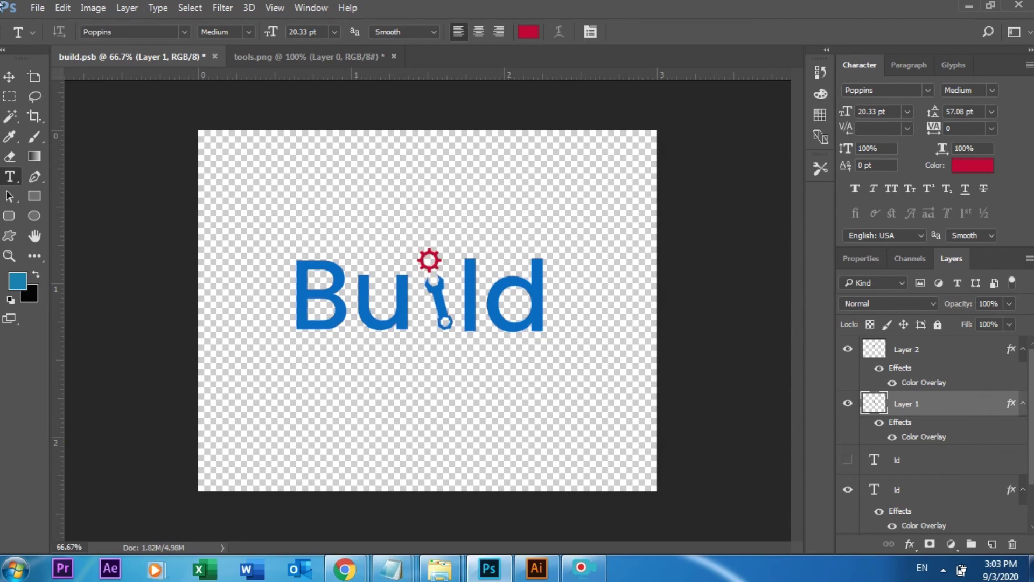
left_click(10, 77)
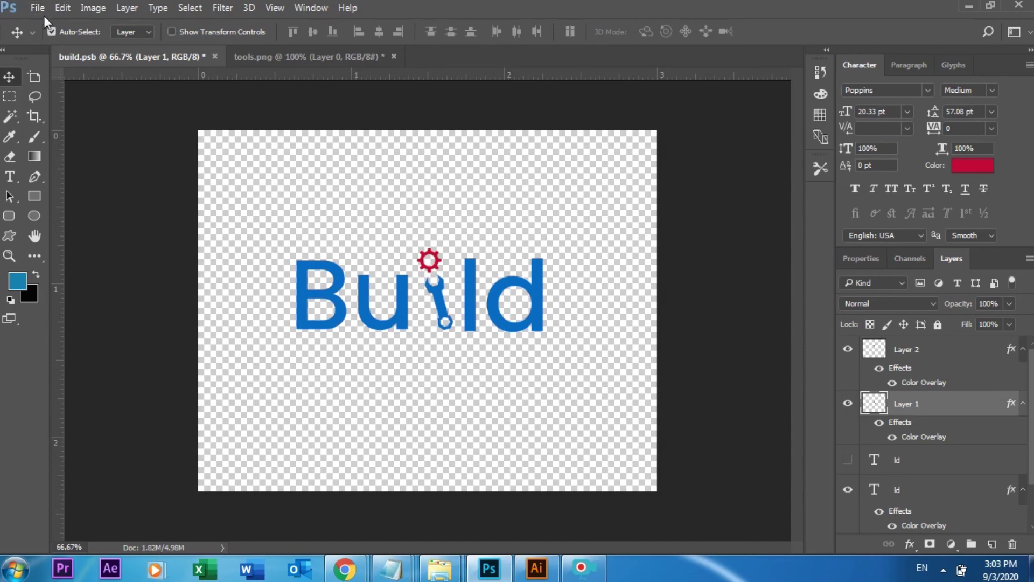
Change the gear's (Layer 2) Color Overlay to blue 076dc3.
double_click(967, 359)
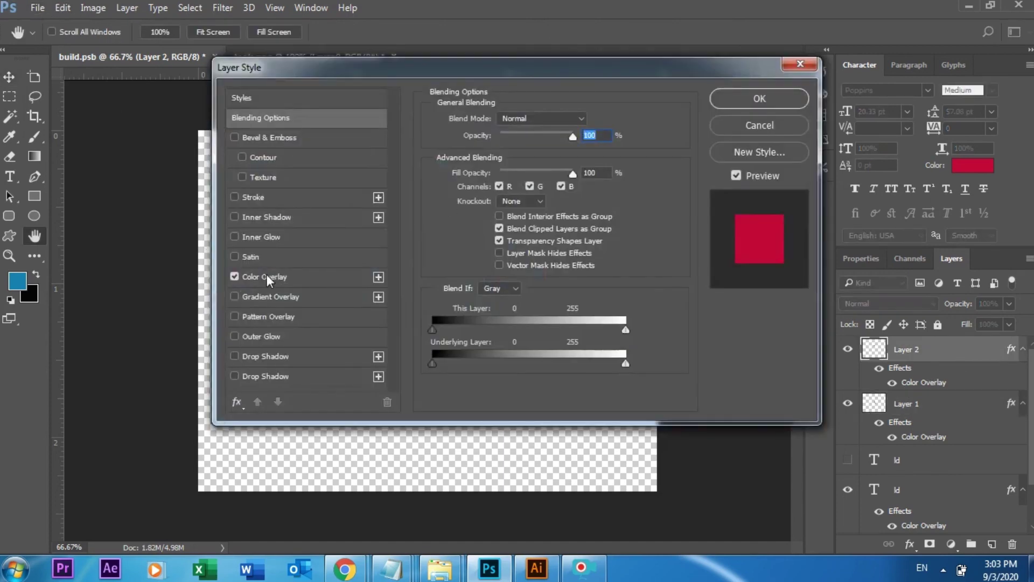
left_click(267, 276)
left_click(592, 123)
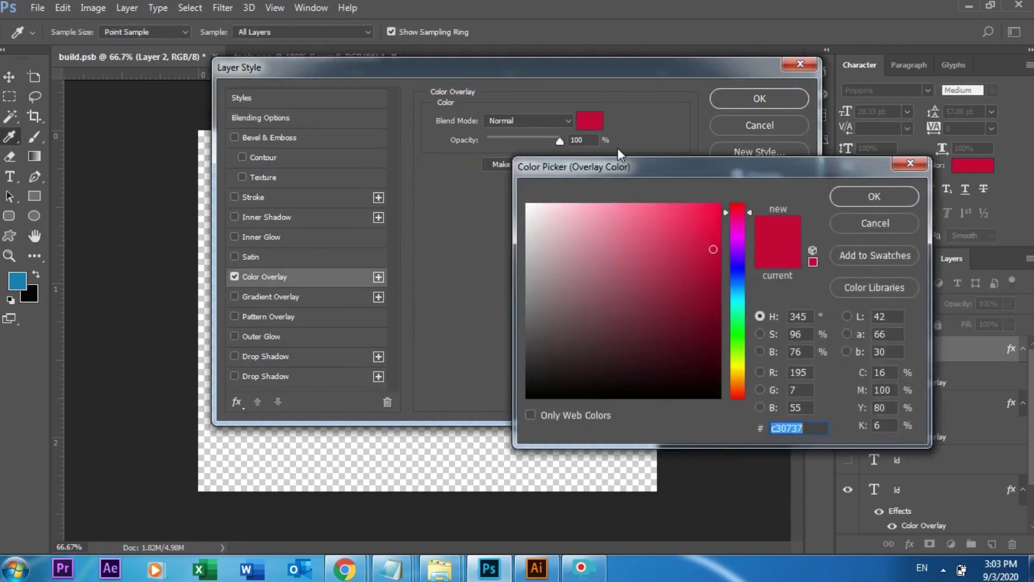
type("076dc3")
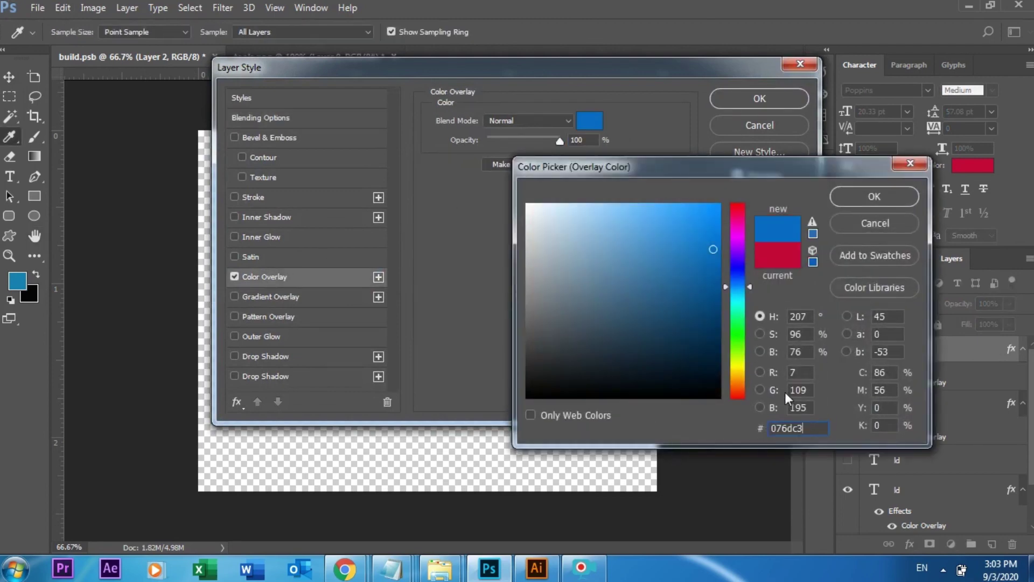
left_click(873, 197)
left_click(786, 101)
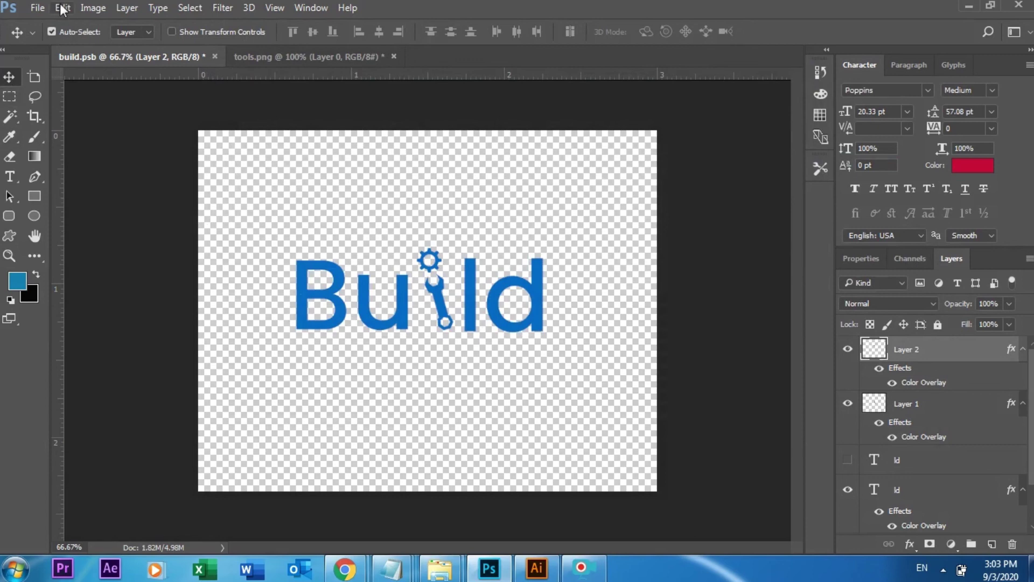
left_click(41, 6)
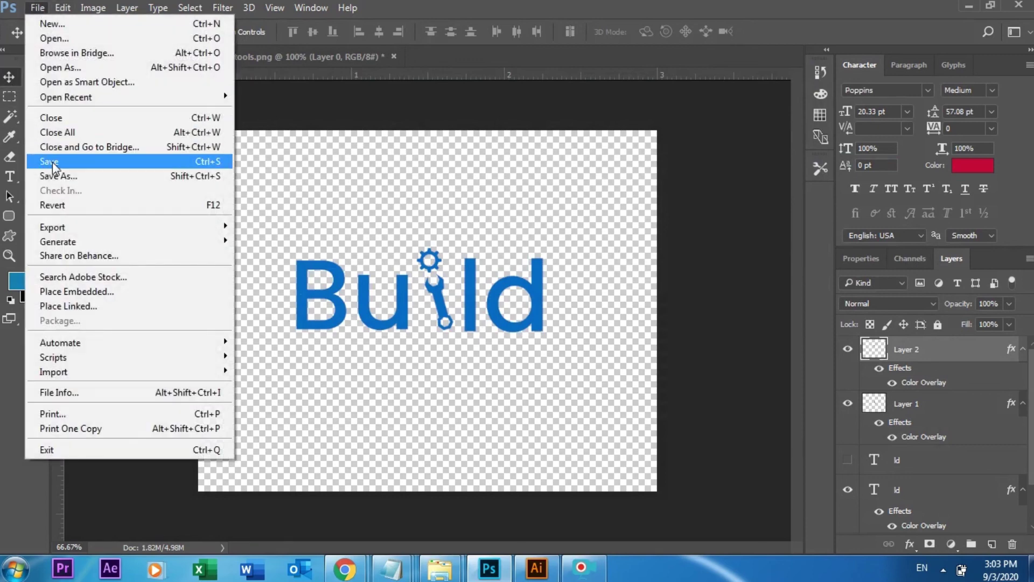
Save build.psb, then save a PNG copy named 'Build logo' in the tools-design folder.
left_click(53, 161)
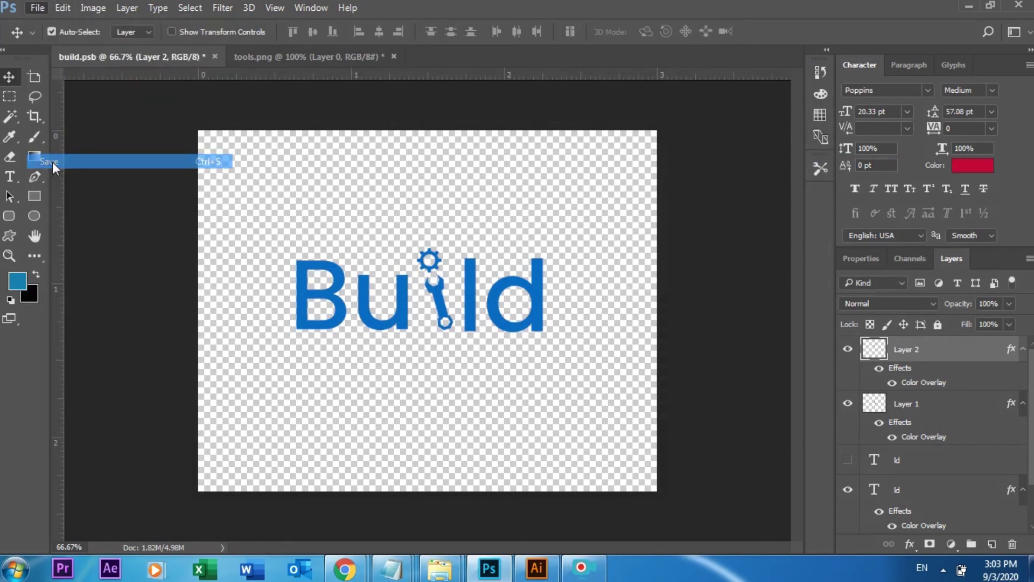
left_click(37, 7)
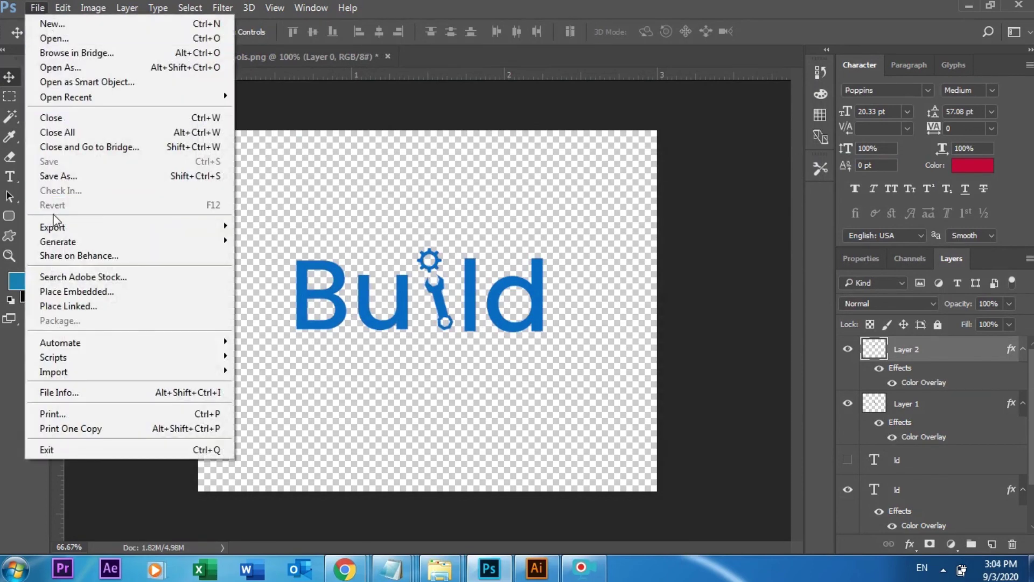
left_click(76, 176)
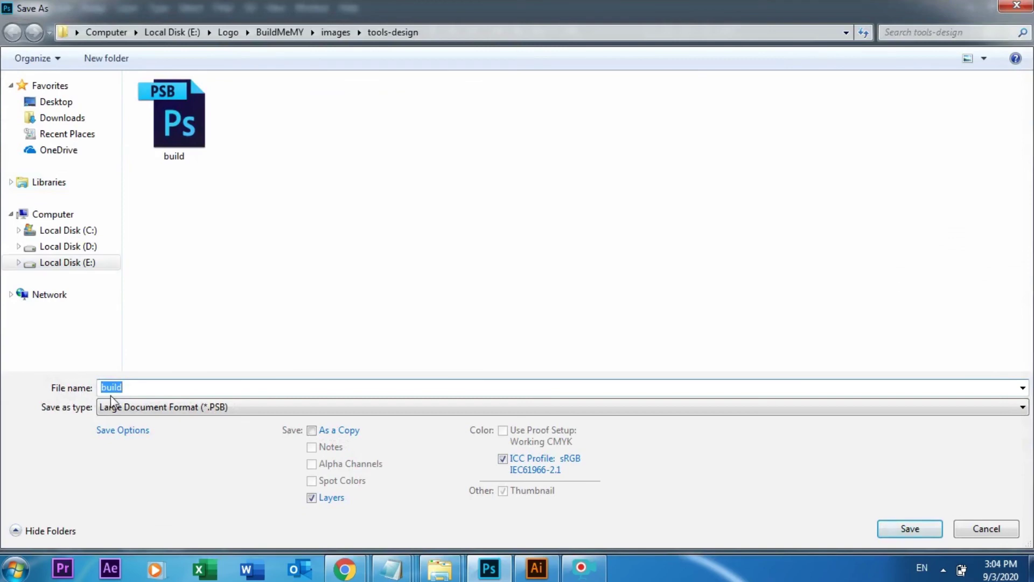
left_click(134, 409)
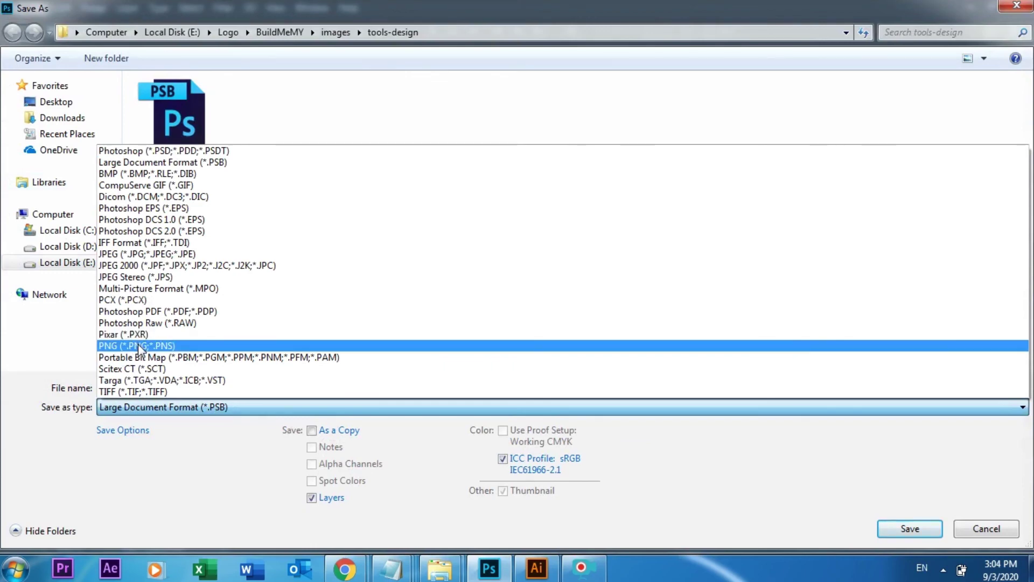
left_click(139, 346)
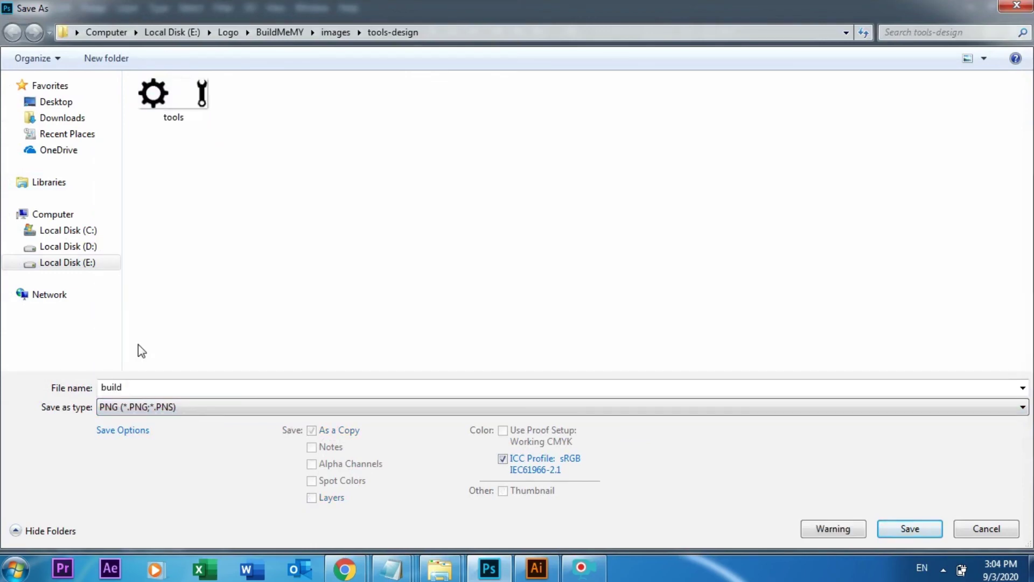
mouse_move(68, 231)
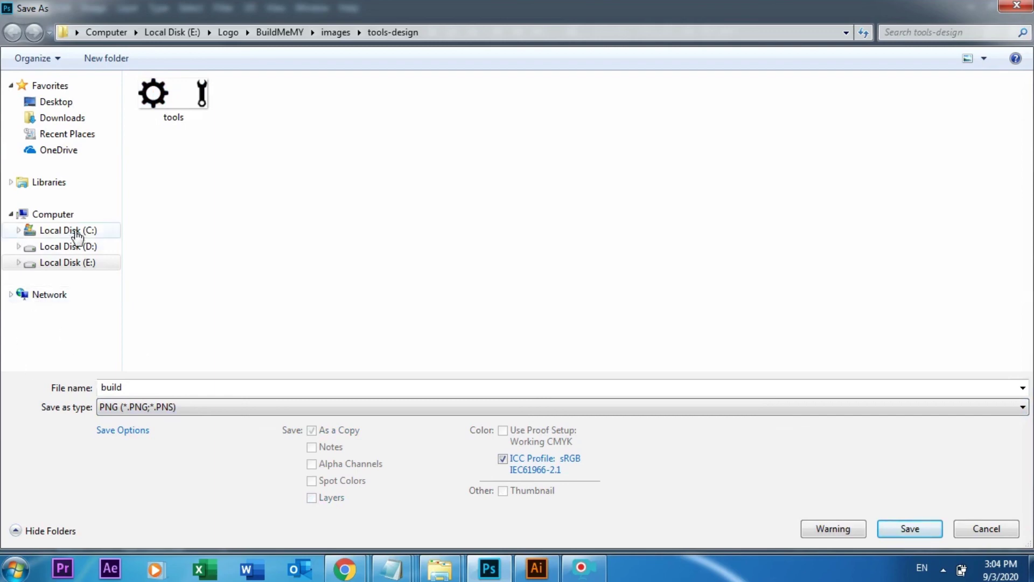
double_click(164, 389)
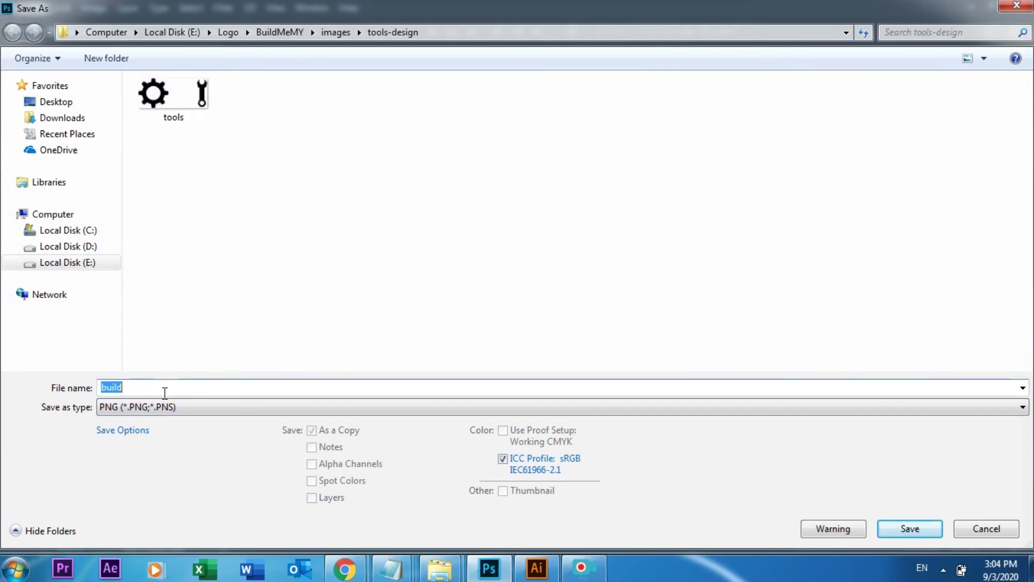
type("Build logo")
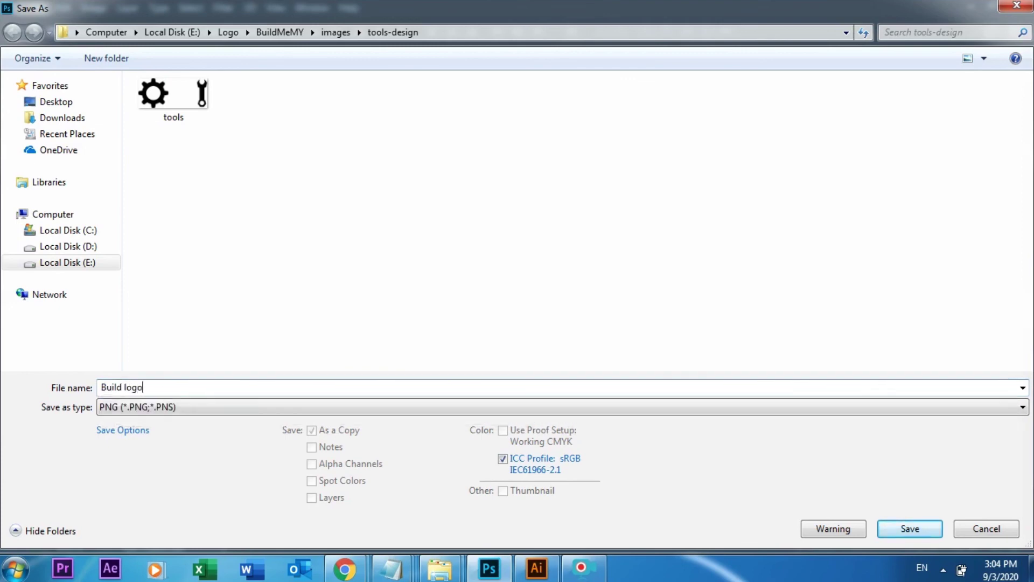
key("Return")
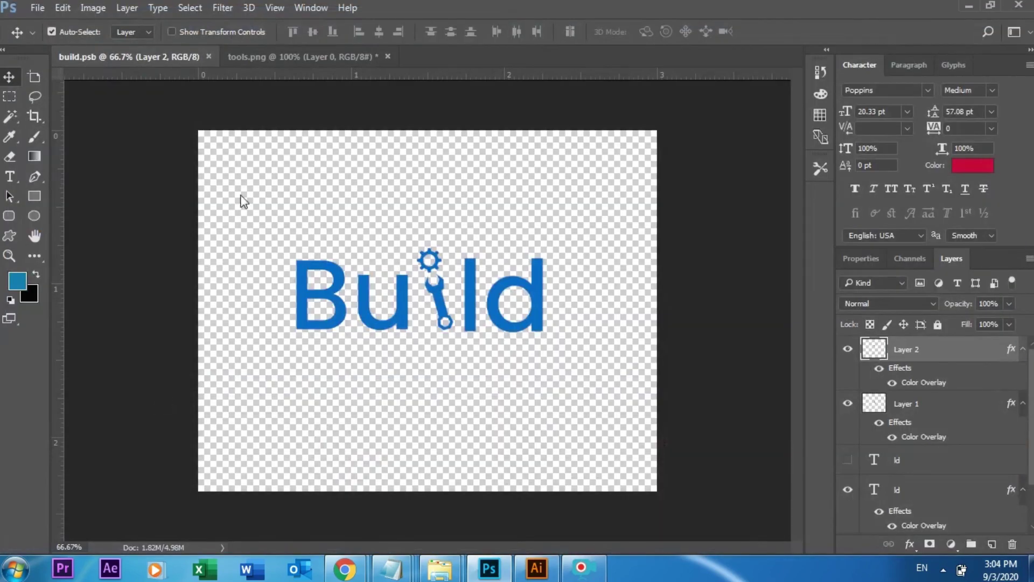
left_click(566, 173)
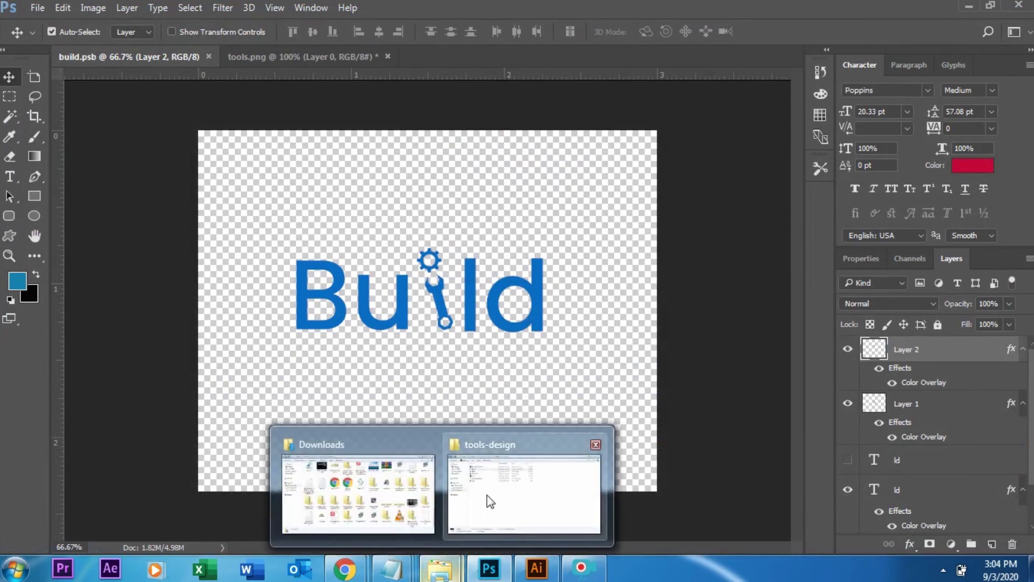
Open Build logo.png from the tools-design folder in Explorer.
mouse_move(440, 569)
left_click(474, 497)
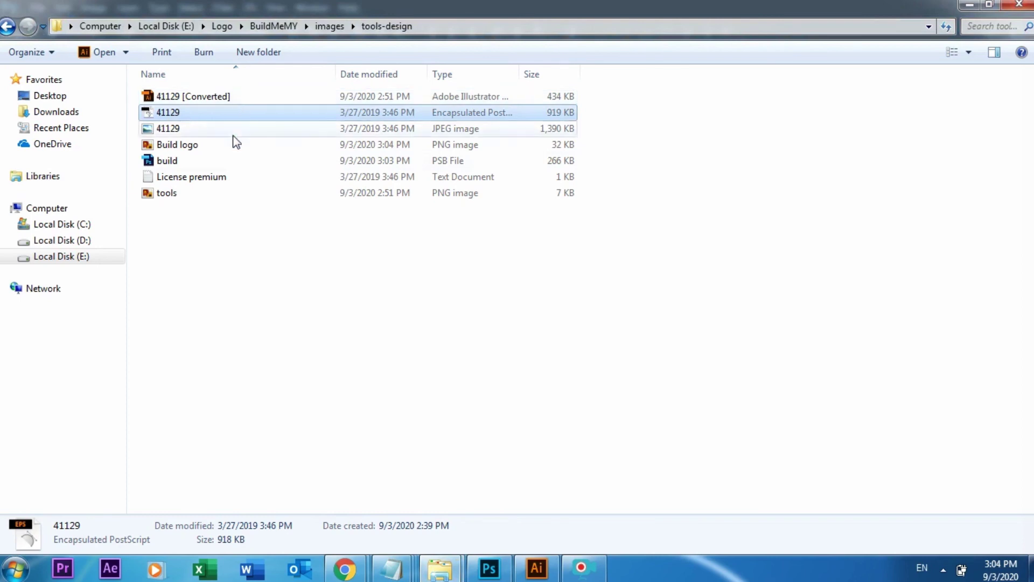
left_click(224, 149)
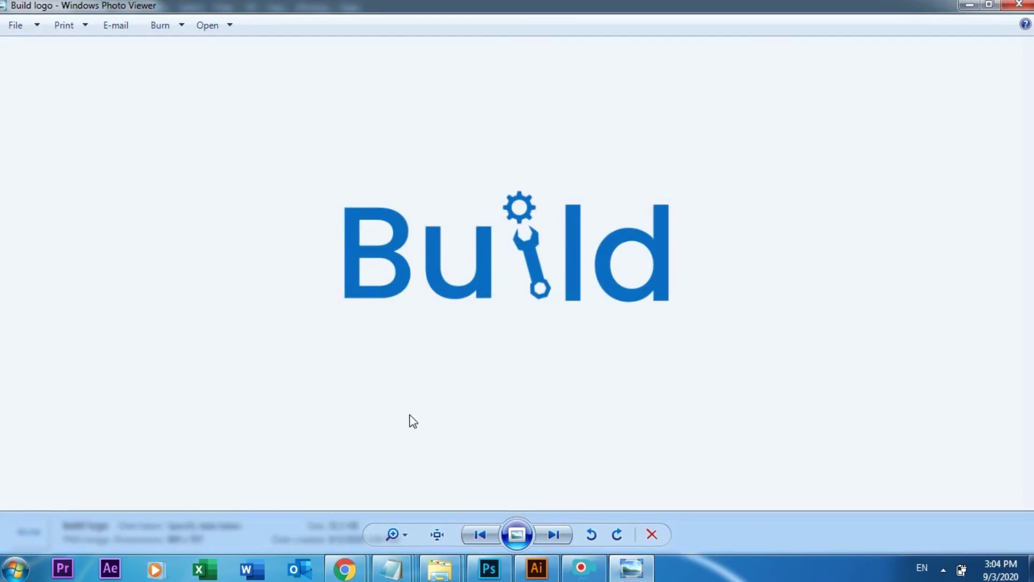
scroll(412, 419, "up", 1)
scroll(411, 417, "up", 1)
scroll(410, 414, "up", 1)
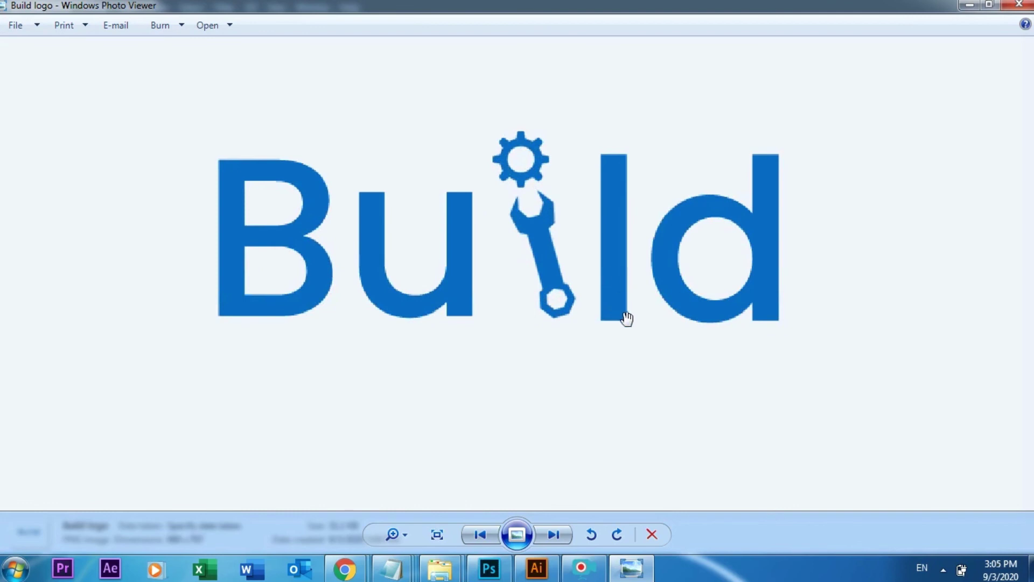
scroll(627, 318, "down", 1)
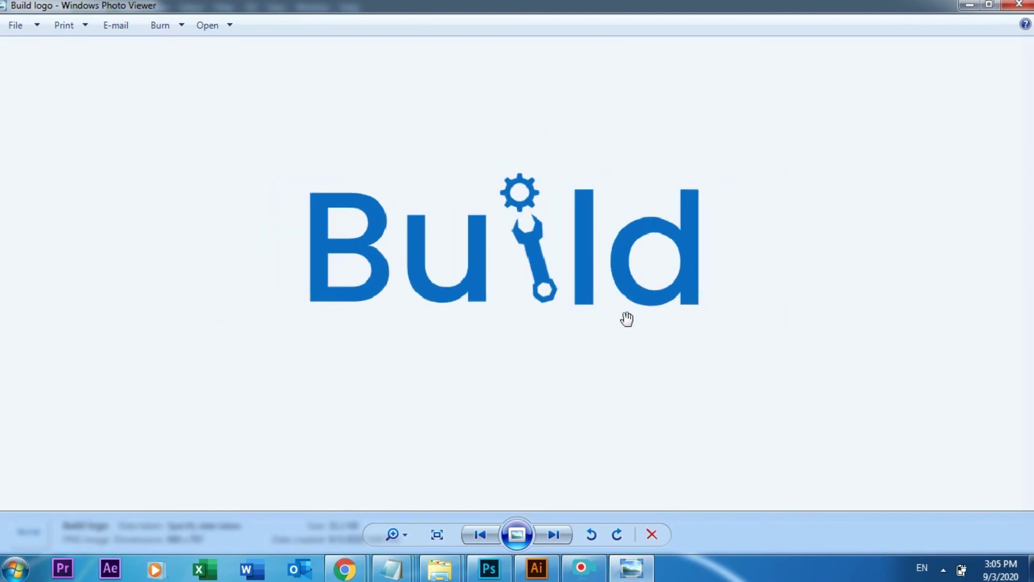